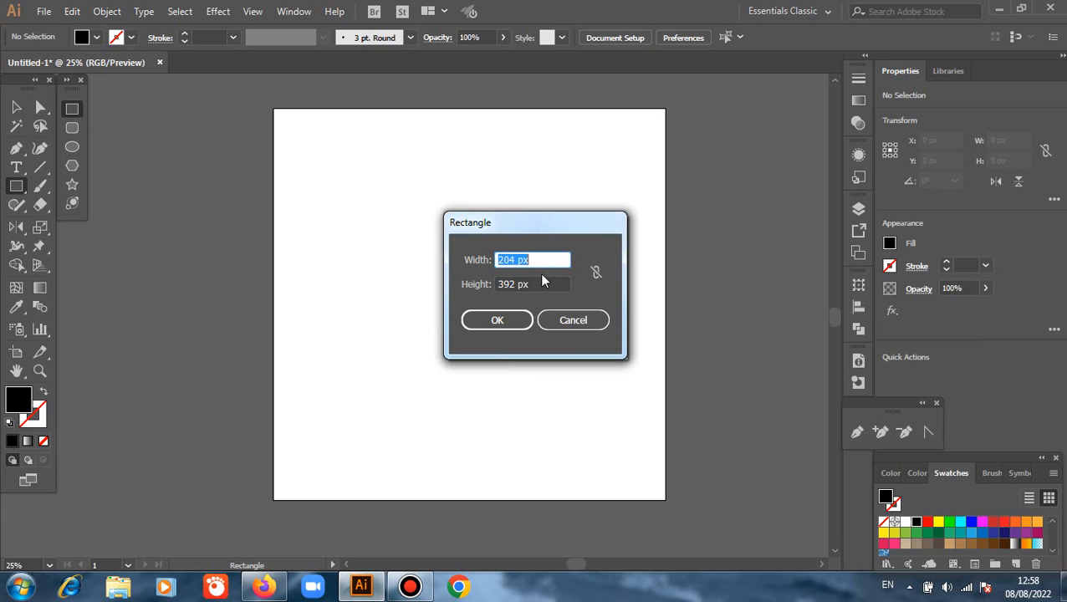
- Create a rectangle 500 px wide and 500 px high
{"action": "key", "text": "BackSpace"}
{"action": "type", "text": "500"}
{"action": "left_click", "coordinate": [514, 285]}
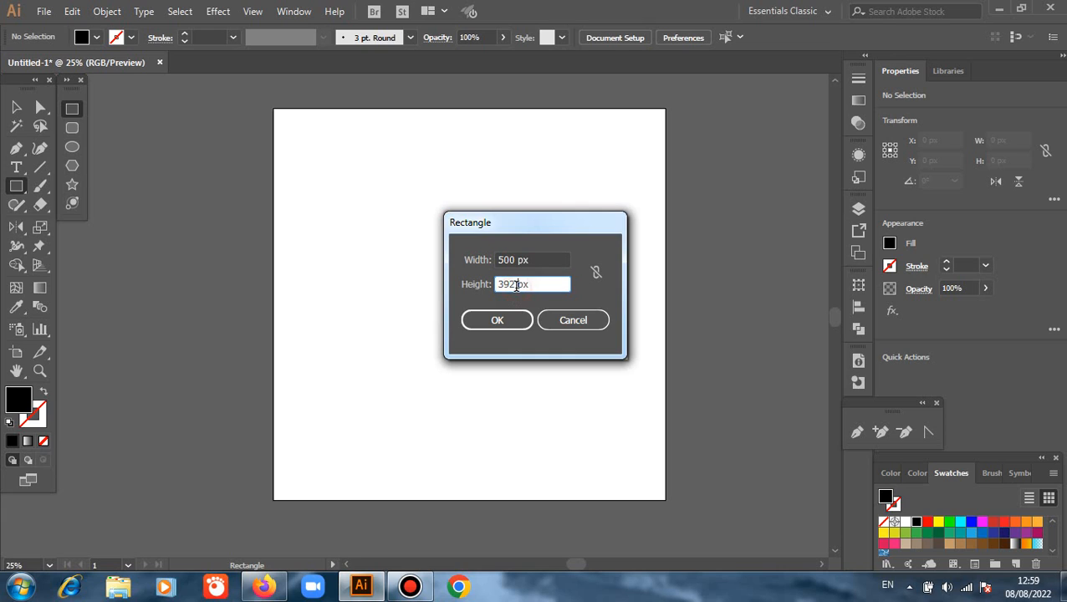
{"action": "key", "text": "BackSpace"}
{"action": "key", "text": "BackSpace"}
{"action": "key", "text": "BackSpace"}
{"action": "key", "text": "BackSpace"}
{"action": "type", "text": "500"}
{"action": "key", "text": "Return"}
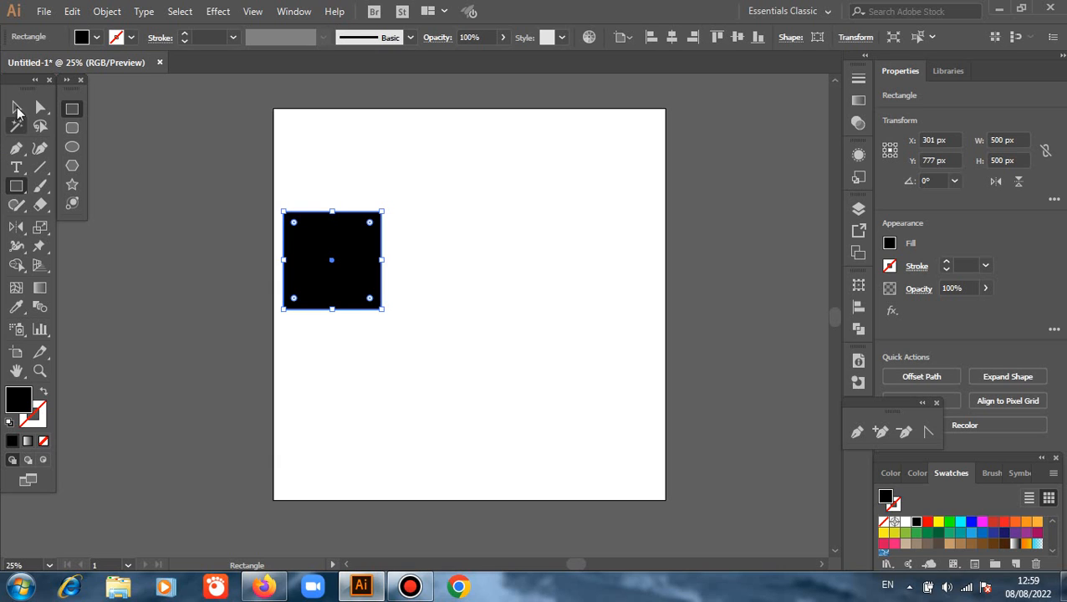
- Move the black square so it snaps into the artboard's upper-left corner, leaving nothing selected
{"action": "left_click", "coordinate": [17, 108]}
{"action": "left_click_drag", "start_coordinate": [311, 288], "coordinate": [302, 184]}
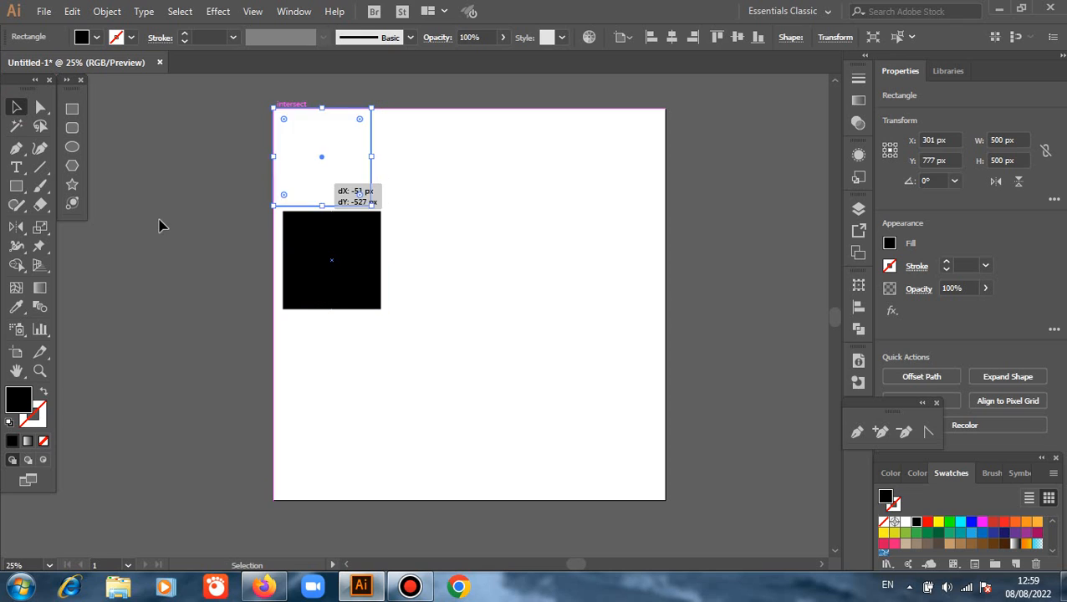
{"action": "left_click", "coordinate": [160, 223]}
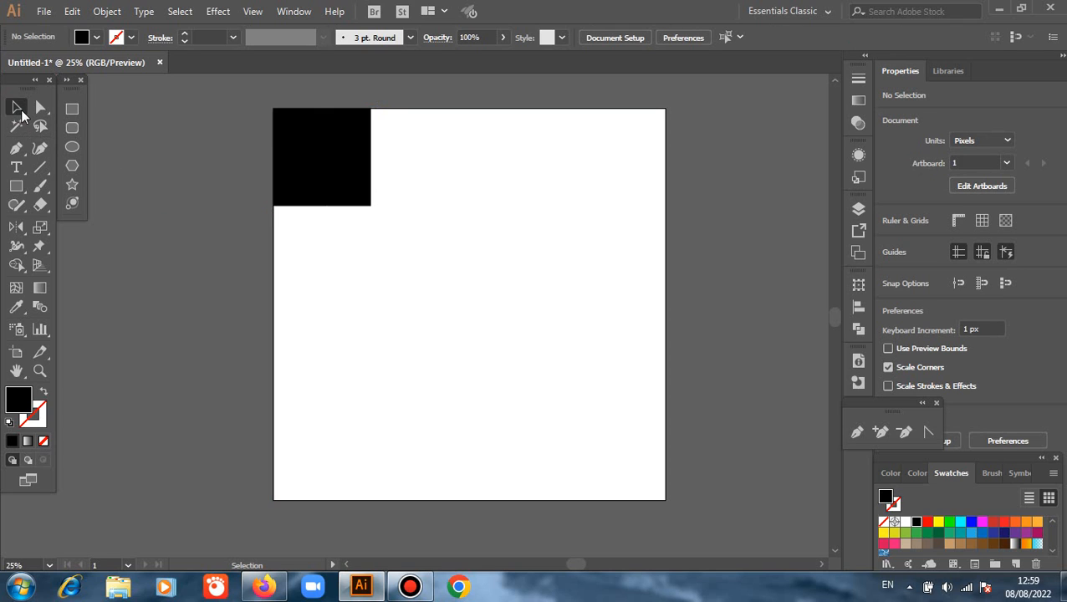
- Draw a closed Pen triangle from the square's lower-left corner to its top-edge midpoint and a centre-line point about 369 px below
{"action": "left_click", "coordinate": [16, 148]}
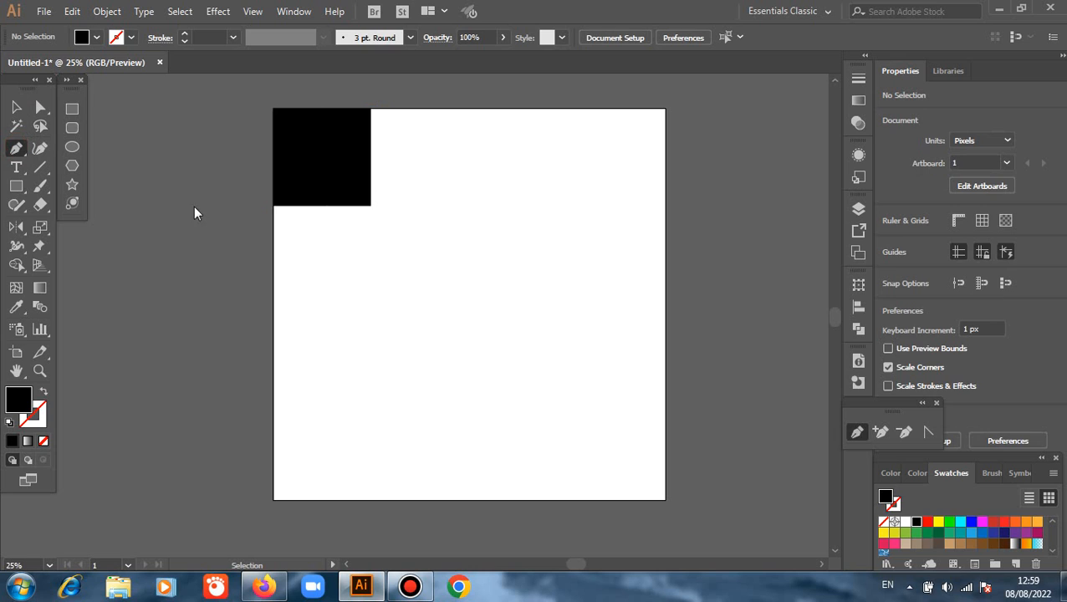
{"action": "left_click", "coordinate": [272, 205]}
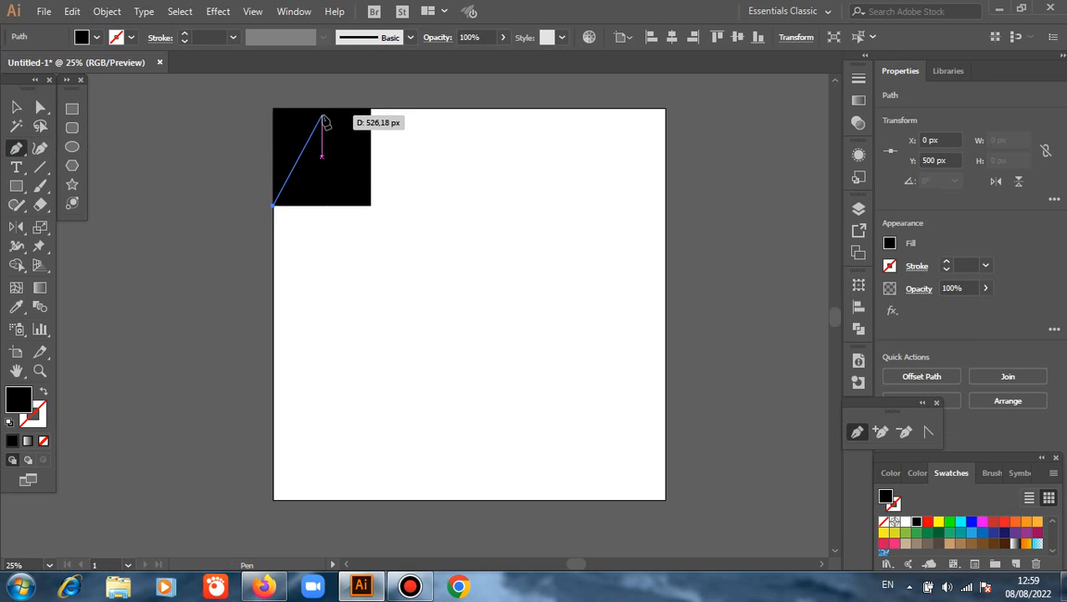
{"action": "left_click", "coordinate": [321, 109]}
{"action": "left_click", "coordinate": [370, 205]}
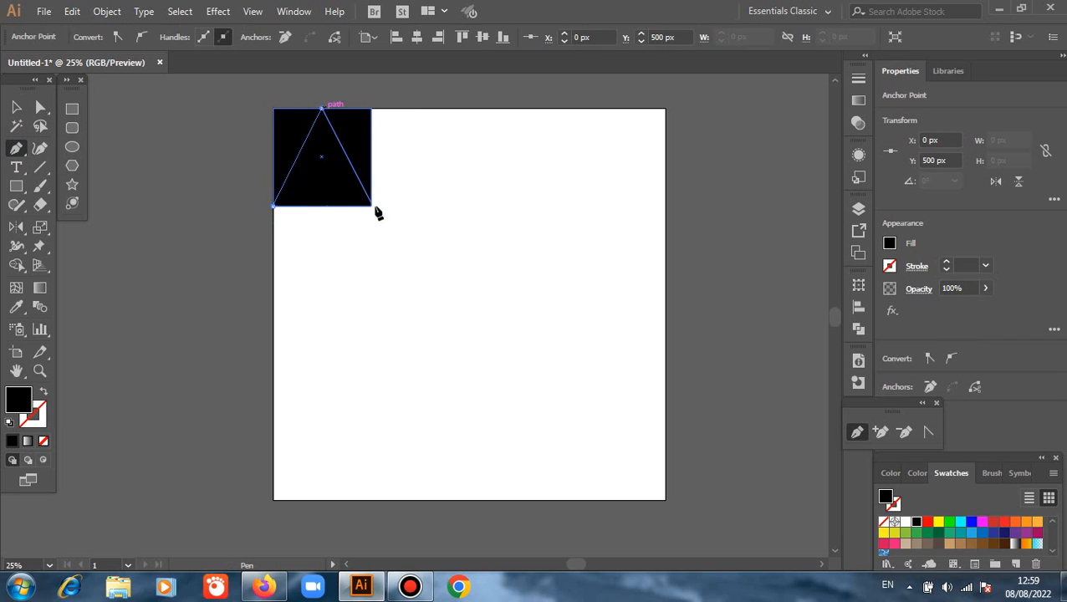
{"action": "key", "text": "ctrl+z"}
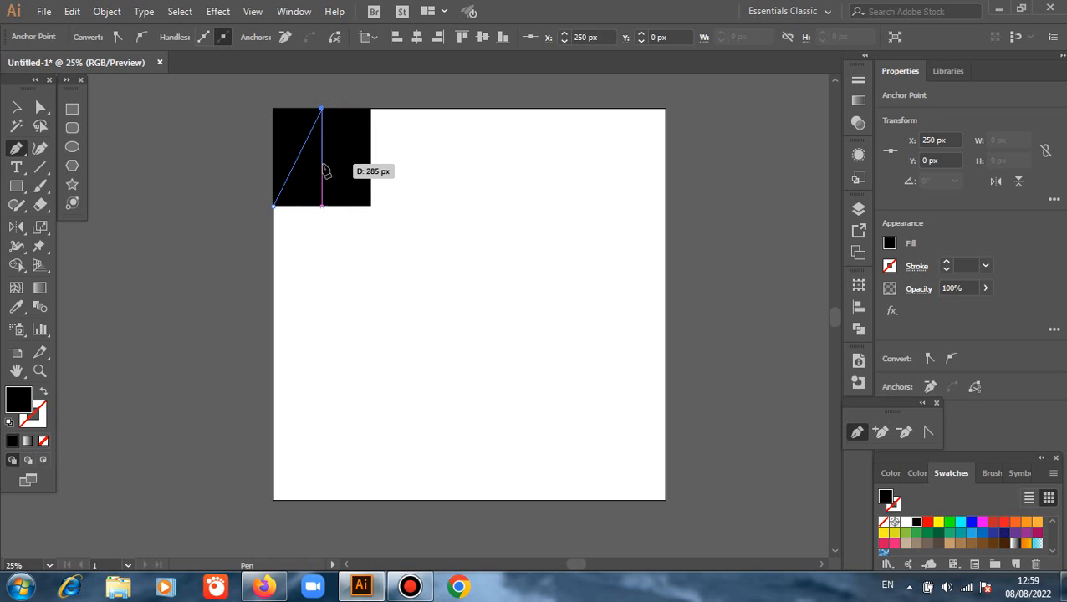
{"action": "left_click", "coordinate": [322, 164]}
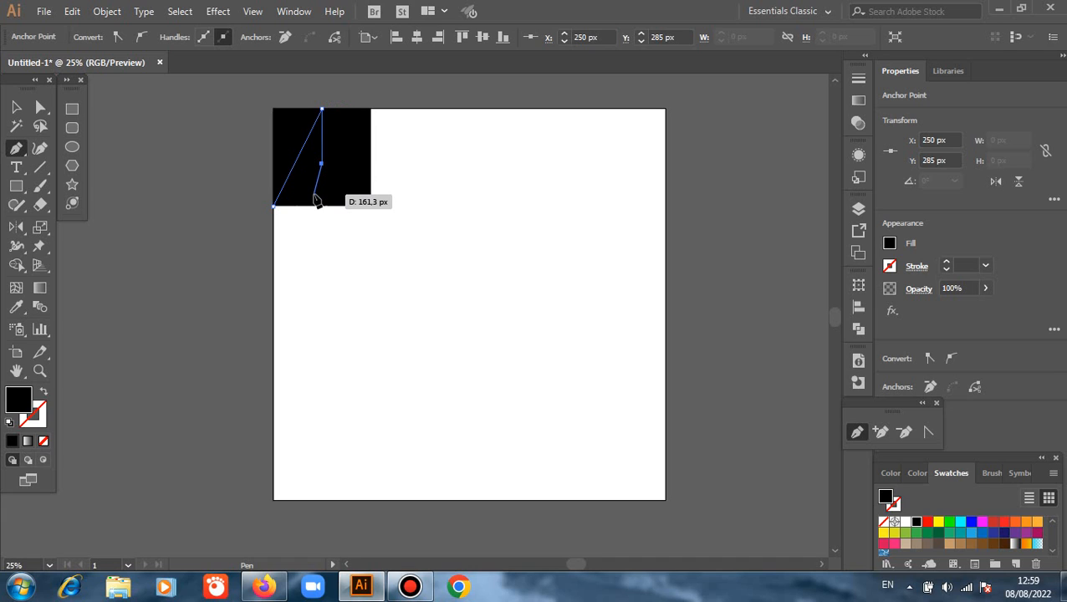
{"action": "key", "text": "ctrl+z"}
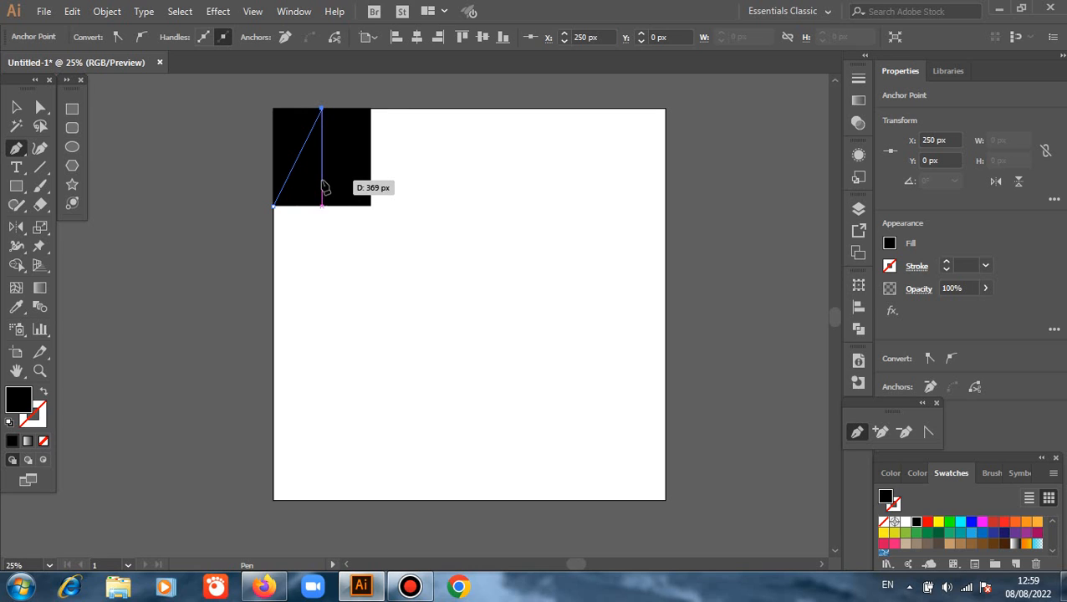
{"action": "left_click", "coordinate": [321, 179]}
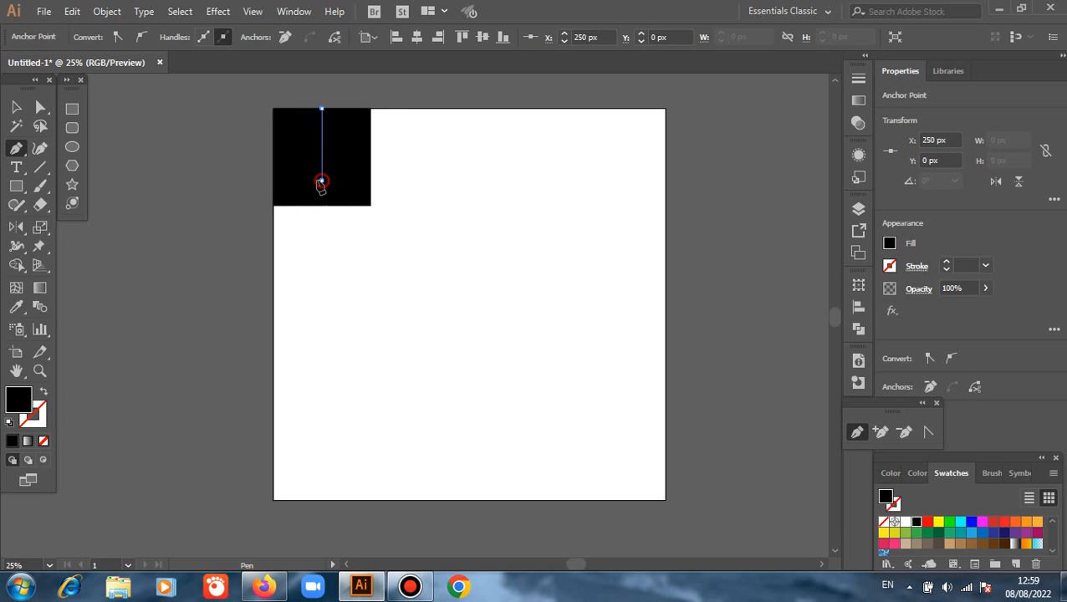
{"action": "left_click", "coordinate": [273, 206]}
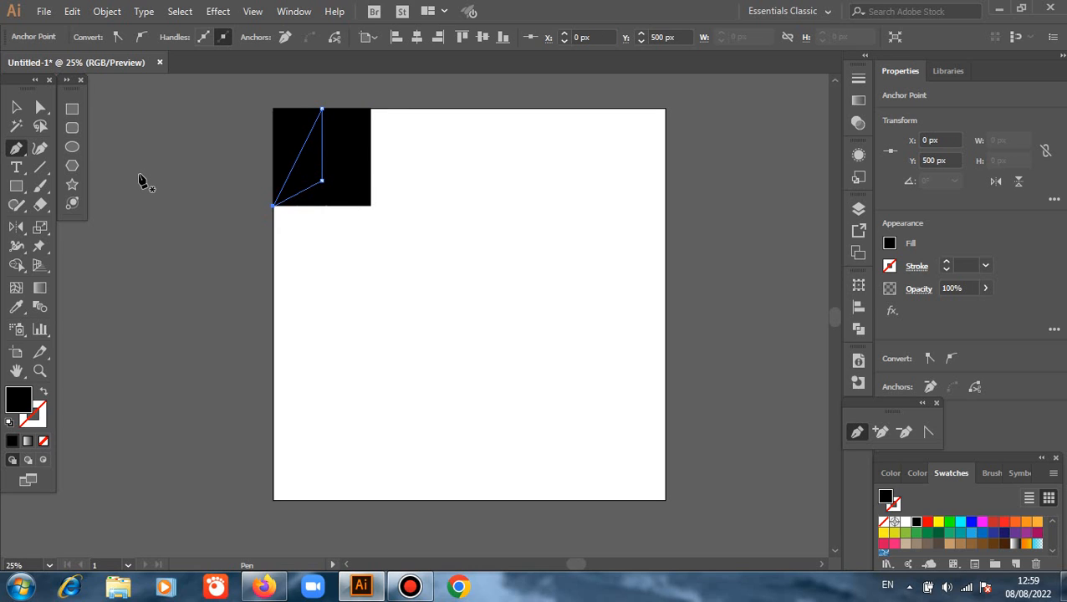
- Fill the new triangle with the red swatch and deselect it
{"action": "key", "text": "i"}
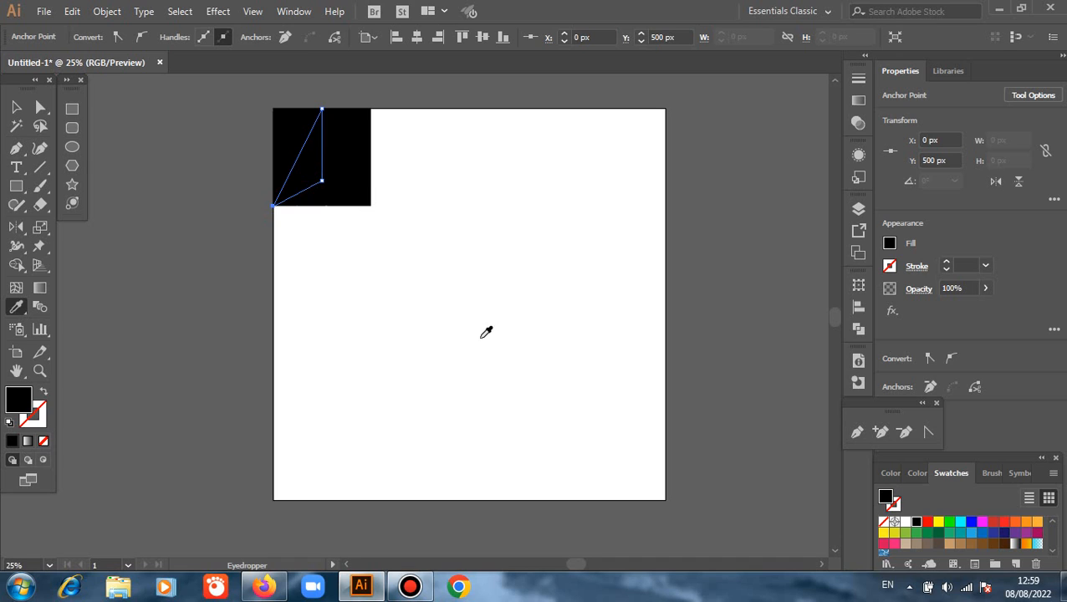
{"action": "left_click", "coordinate": [928, 525]}
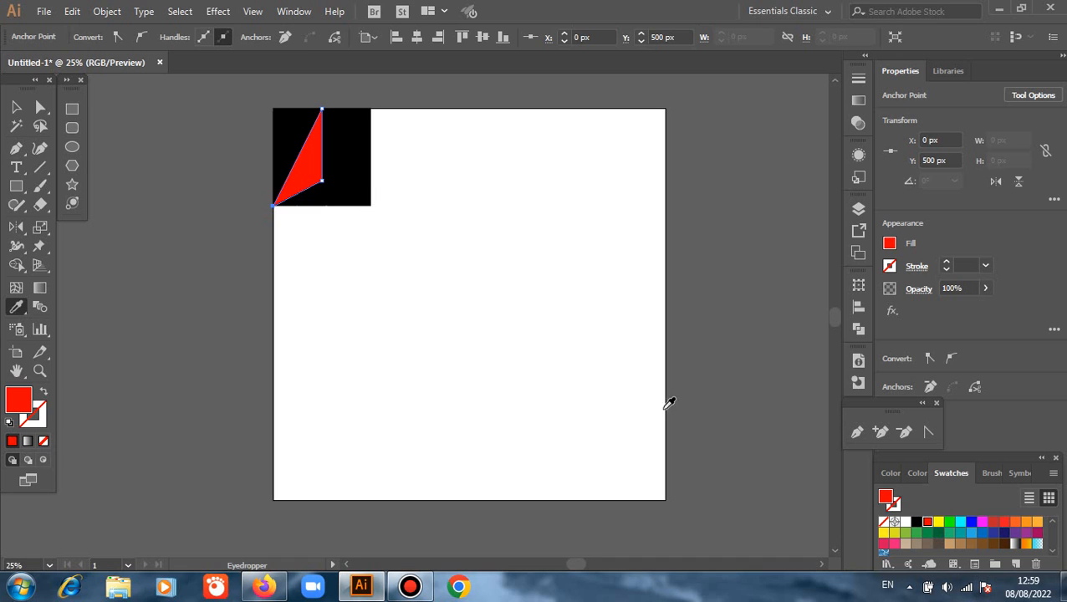
{"action": "left_click", "coordinate": [240, 222]}
{"action": "left_click", "coordinate": [929, 524]}
{"action": "left_click", "coordinate": [16, 107]}
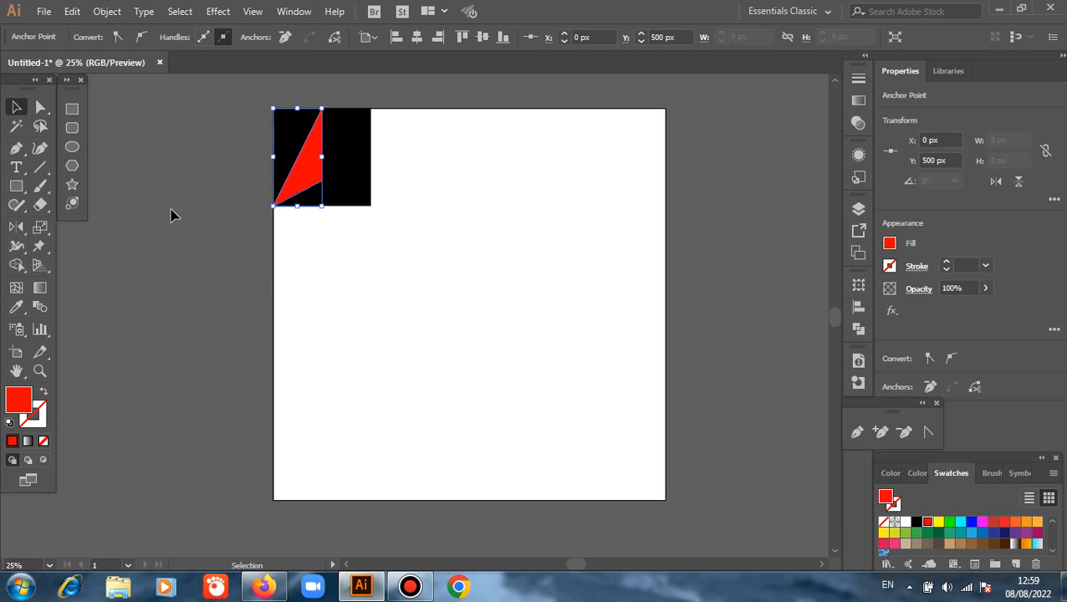
{"action": "left_click", "coordinate": [270, 209]}
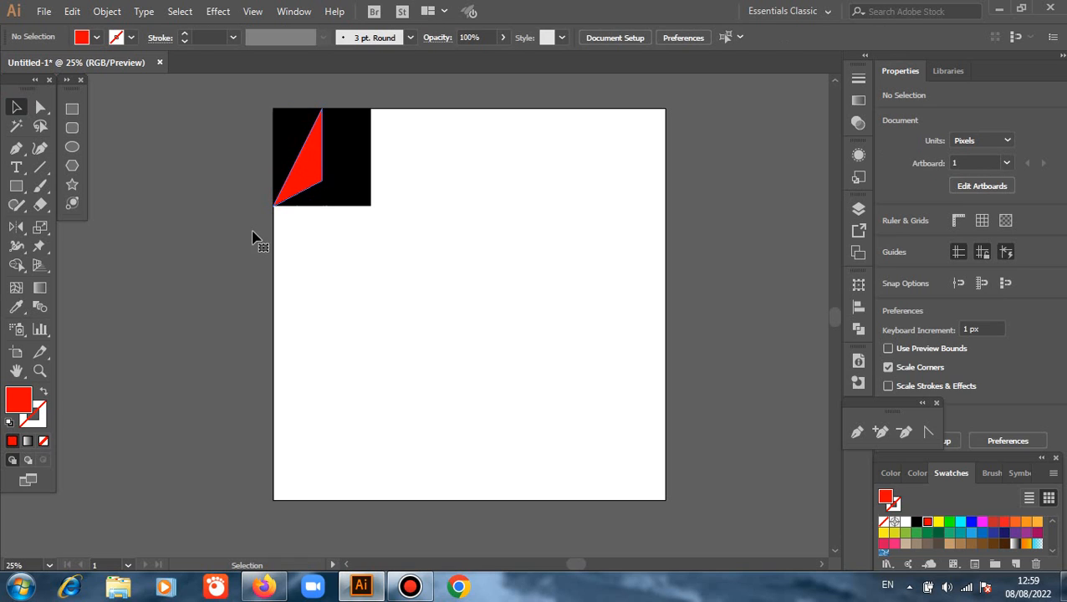
- Reflect a copy of the red triangle across the vertical axis along its inner edge and fill the copy with white
{"action": "key", "text": "ctrl+a"}
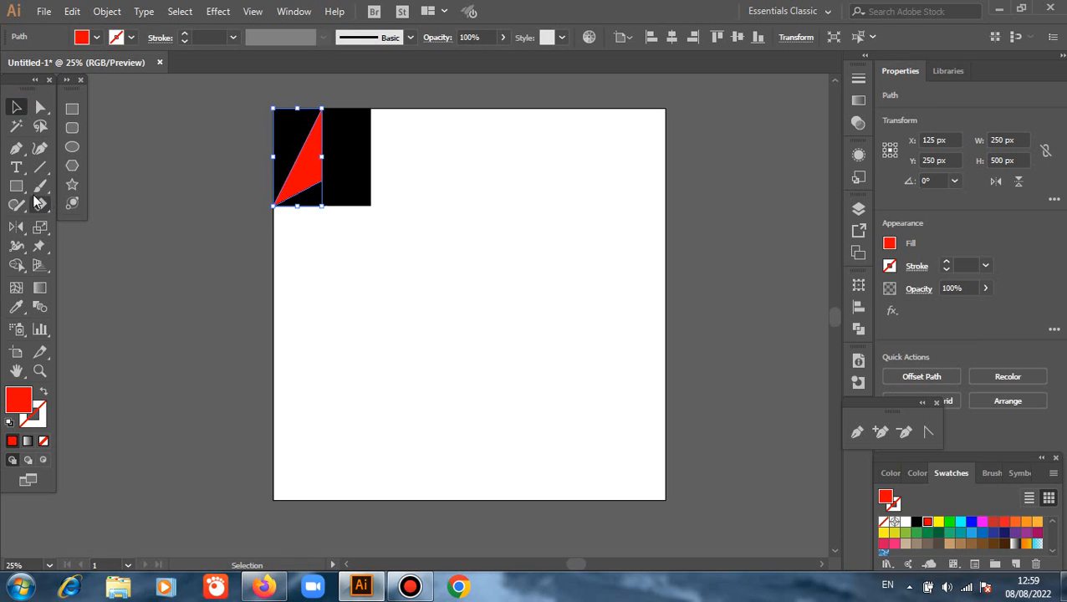
{"action": "left_click", "coordinate": [15, 229]}
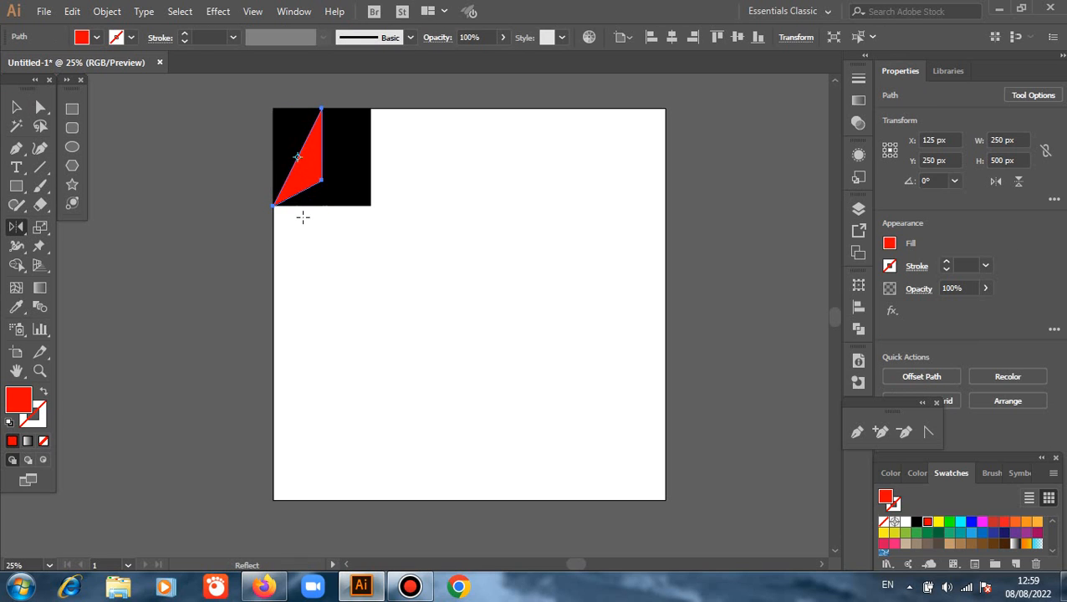
{"action": "left_click", "coordinate": [321, 159], "text": "alt"}
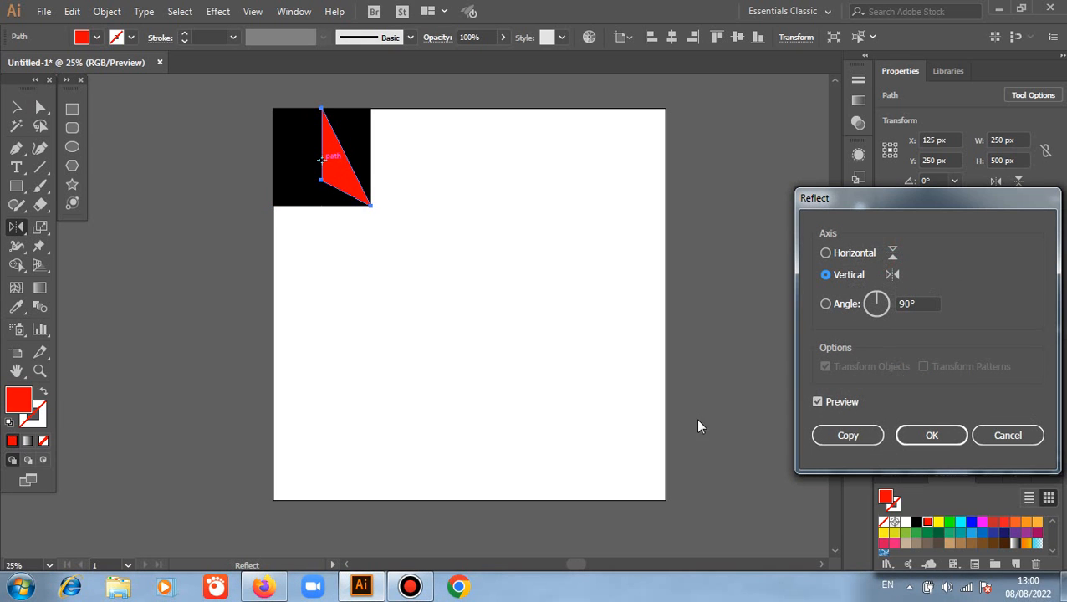
{"action": "left_click", "coordinate": [849, 436]}
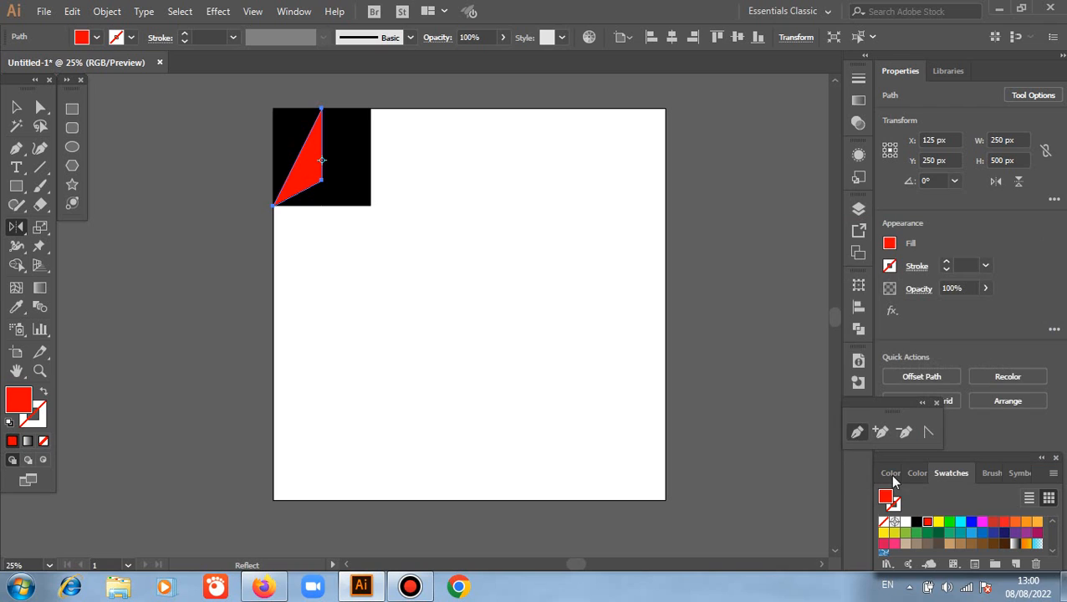
{"action": "left_click", "coordinate": [905, 522]}
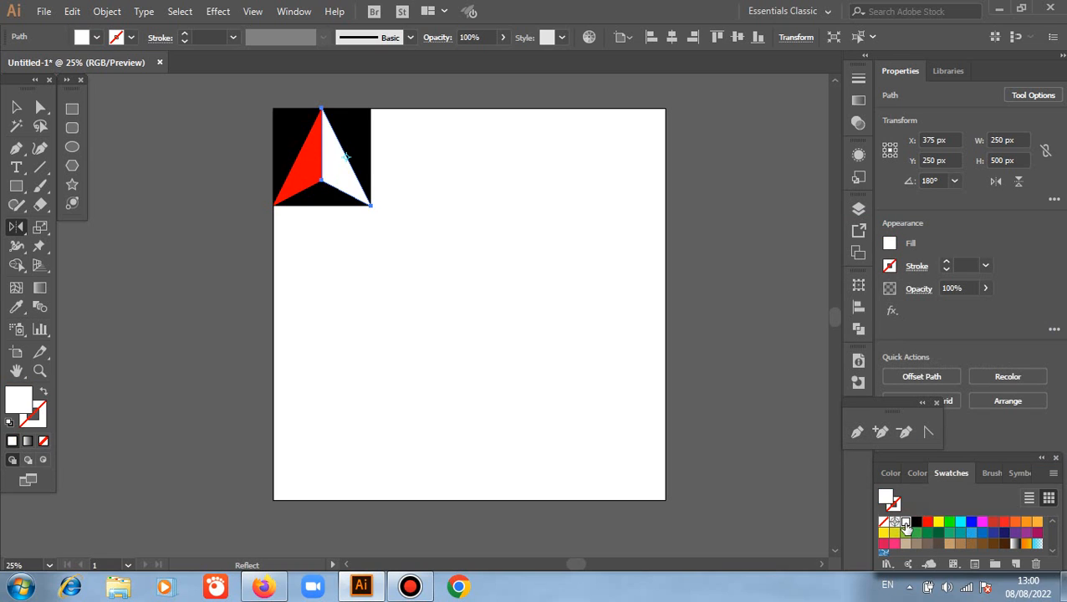
{"action": "left_click", "coordinate": [16, 107]}
{"action": "left_click", "coordinate": [147, 208]}
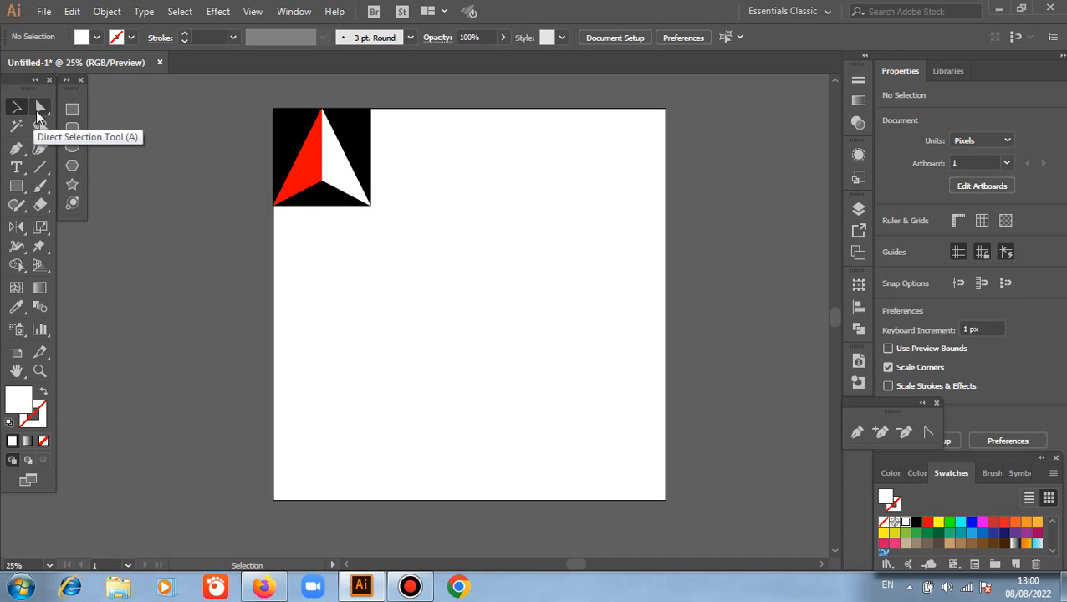
- Draw a closed Pen triangle joining the square's two lower corners to the shared inner point of the red and white triangles
{"action": "left_click", "coordinate": [16, 148]}
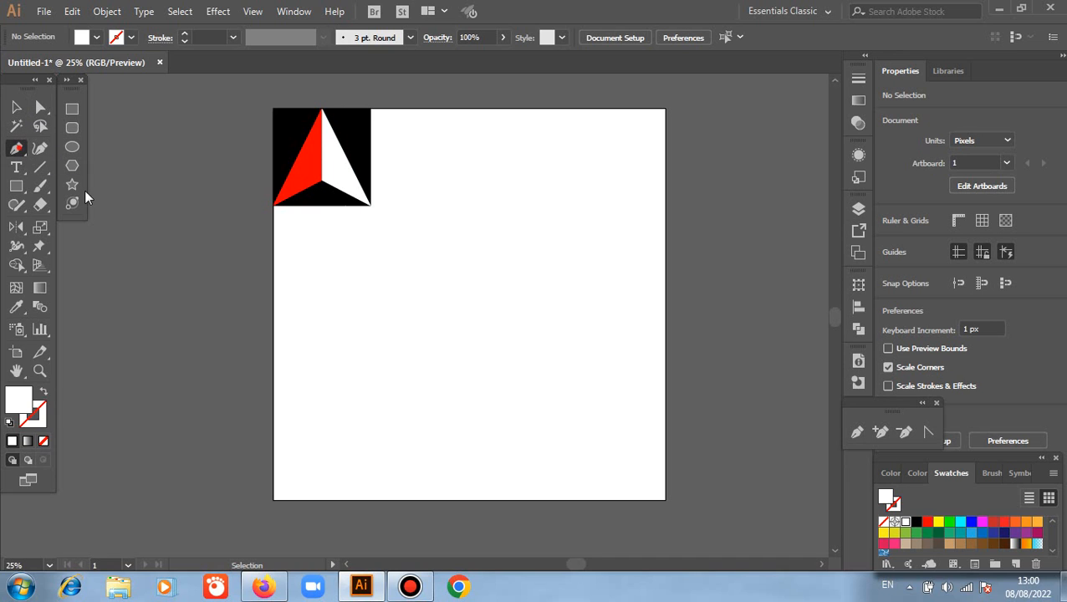
{"action": "left_click", "coordinate": [273, 204]}
{"action": "left_click", "coordinate": [372, 207]}
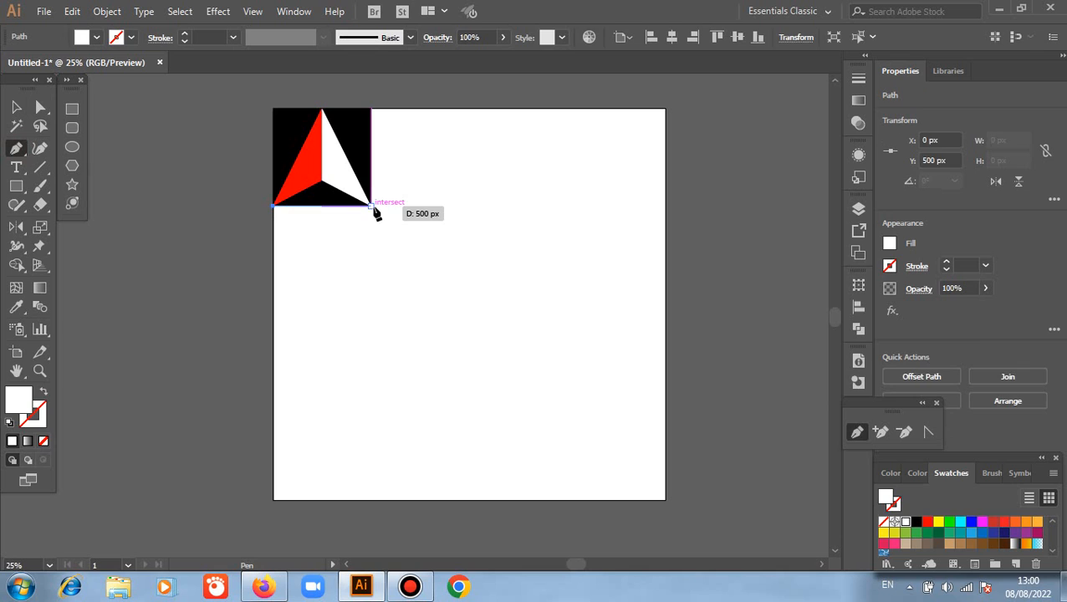
{"action": "left_click", "coordinate": [322, 180]}
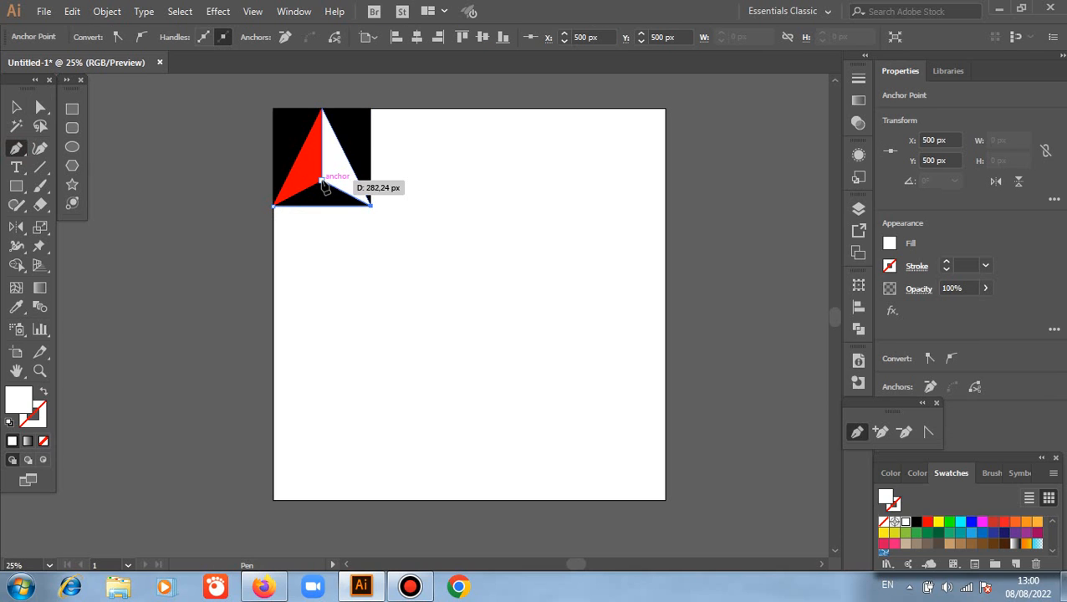
{"action": "left_click", "coordinate": [272, 206]}
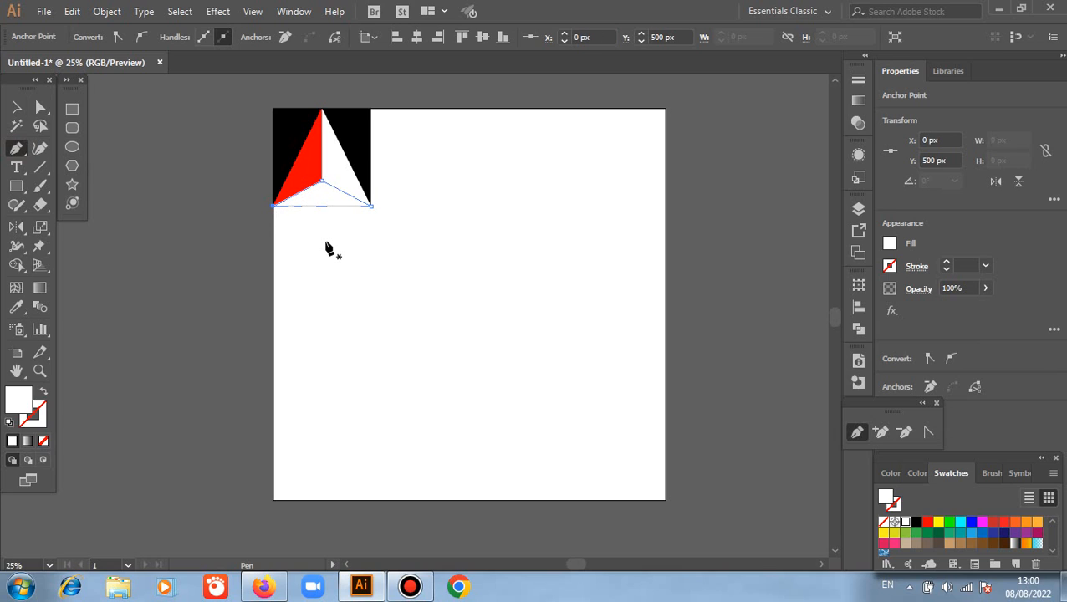
- Fill the lower triangle with the blue swatch and deselect it
{"action": "key", "text": "i"}
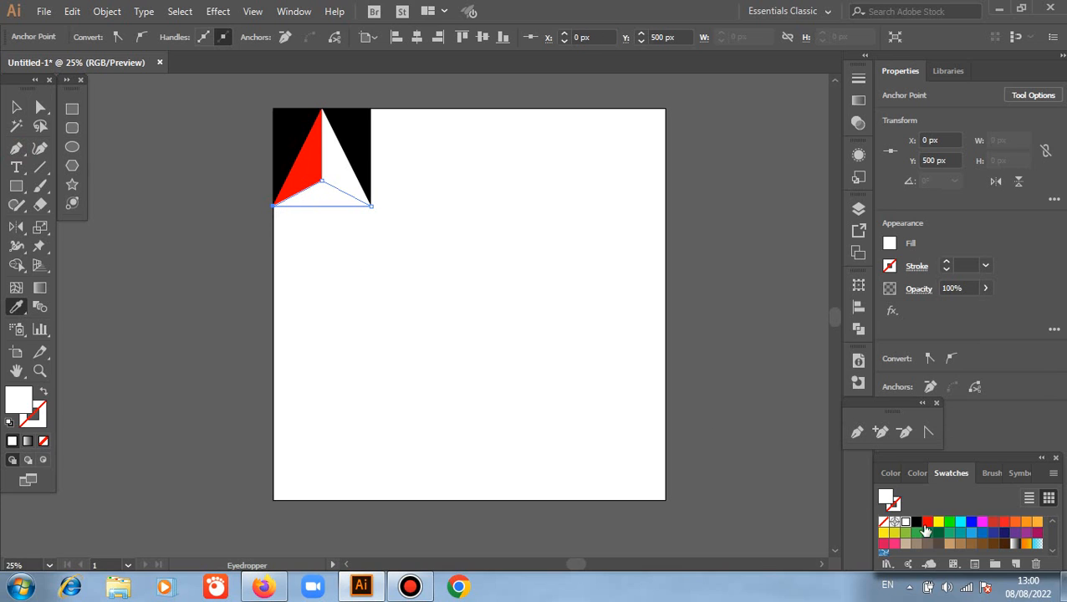
{"action": "left_click", "coordinate": [971, 521]}
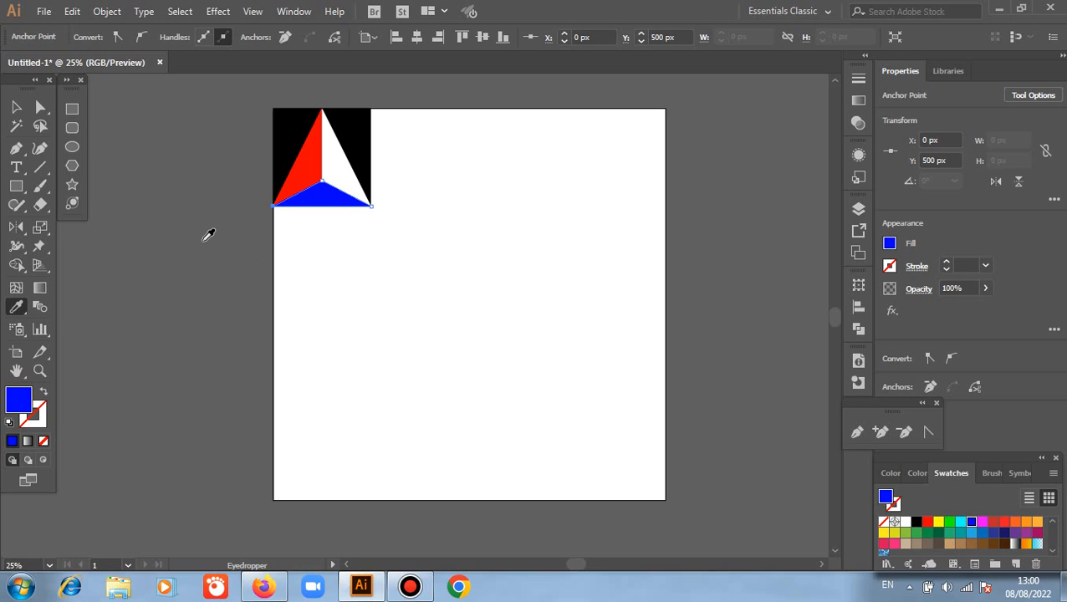
{"action": "left_click", "coordinate": [16, 107]}
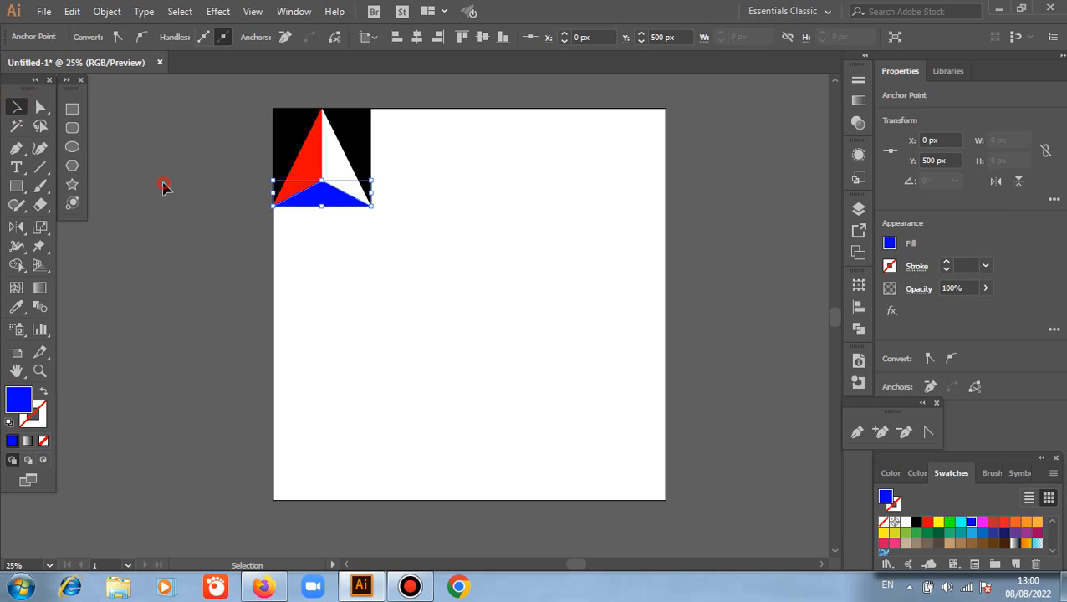
{"action": "left_click", "coordinate": [163, 188]}
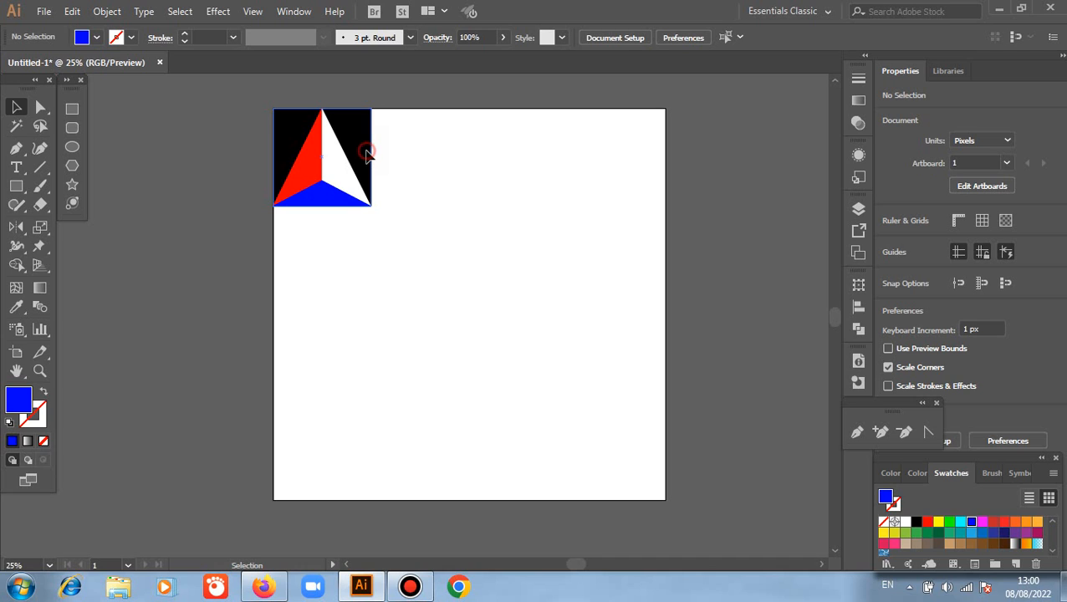
- Move the black square off the artboard and delete it, and recolour the white triangle light brown
{"action": "left_click_drag", "start_coordinate": [366, 158], "coordinate": [205, 186]}
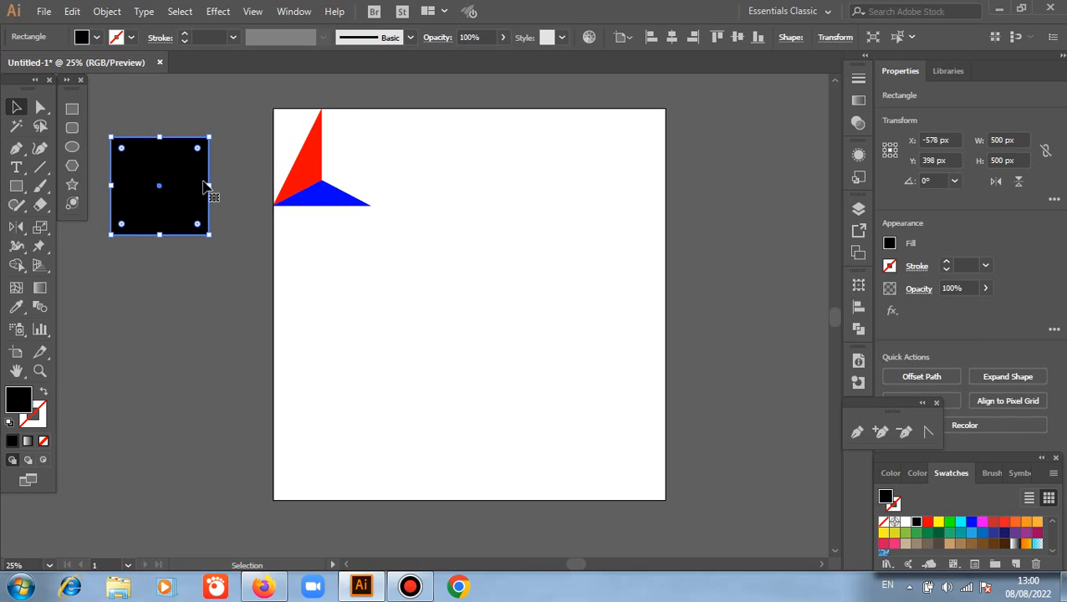
{"action": "left_click", "coordinate": [345, 155]}
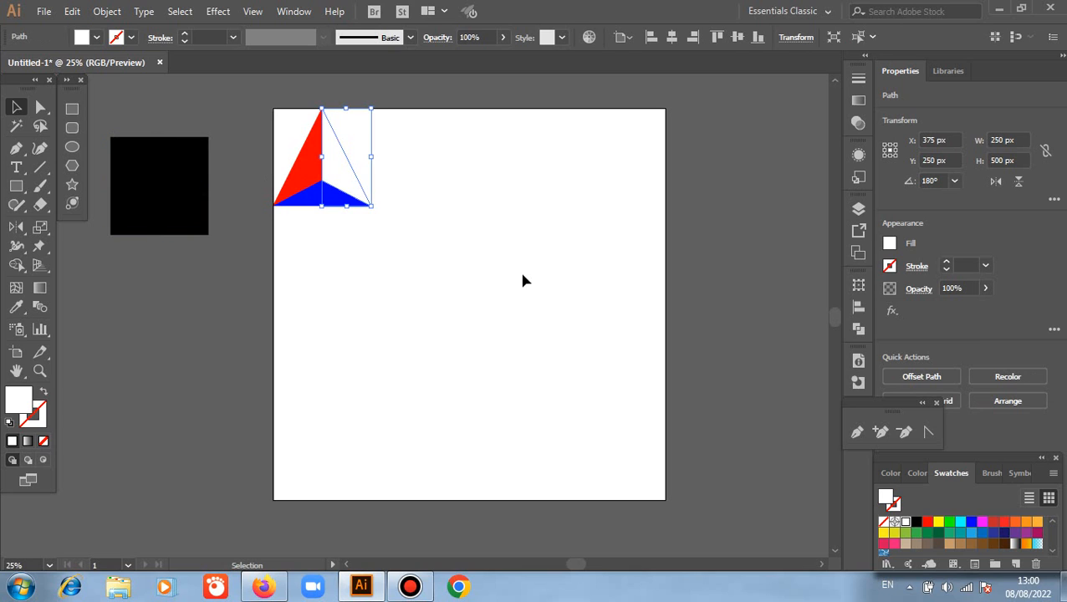
{"action": "left_click", "coordinate": [949, 544]}
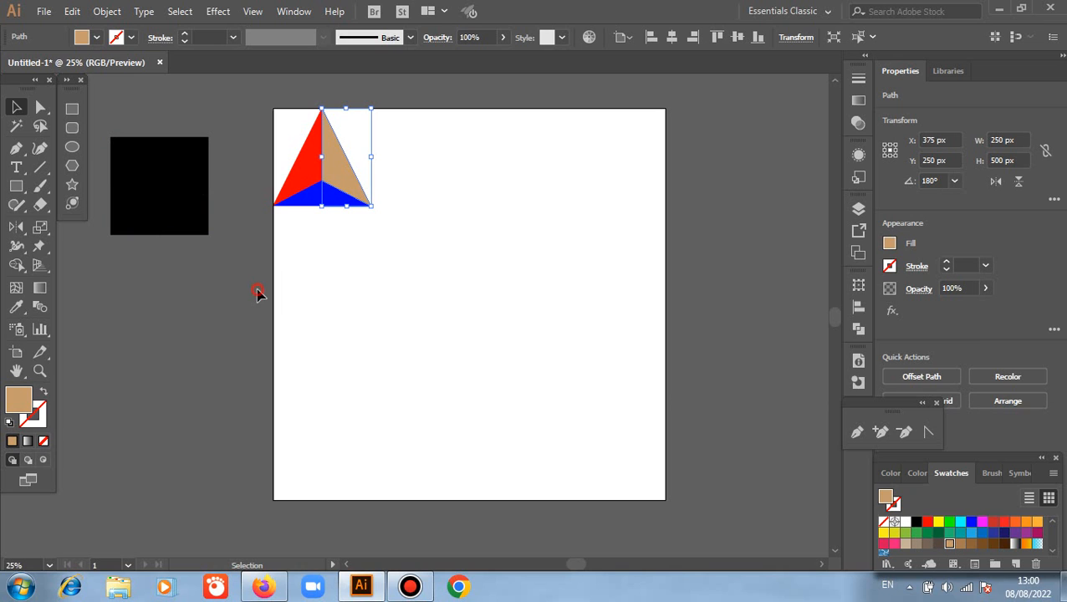
{"action": "left_click", "coordinate": [161, 201]}
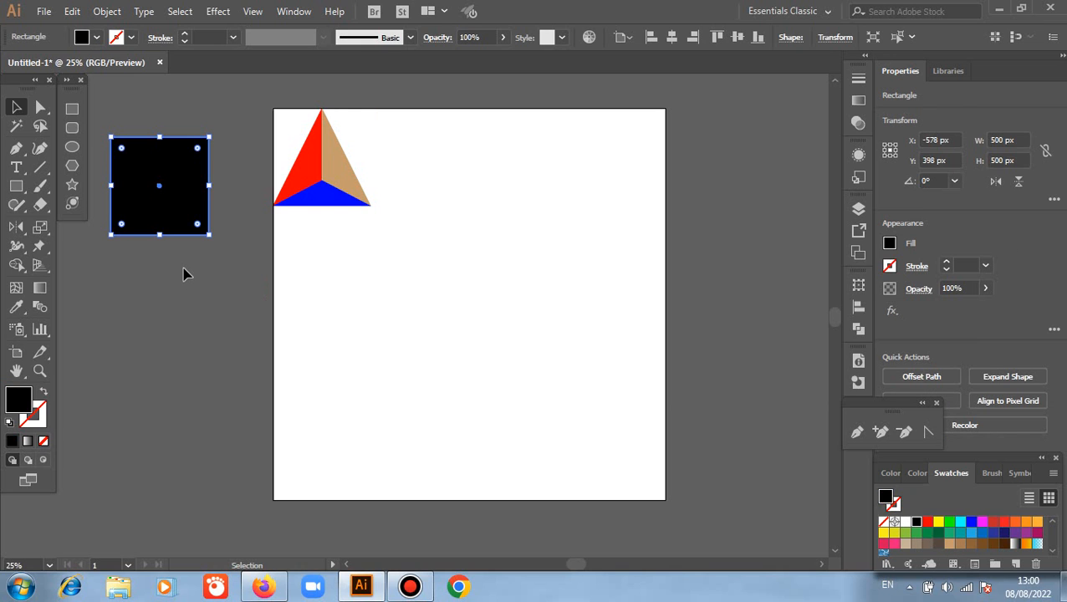
{"action": "key", "text": "Delete"}
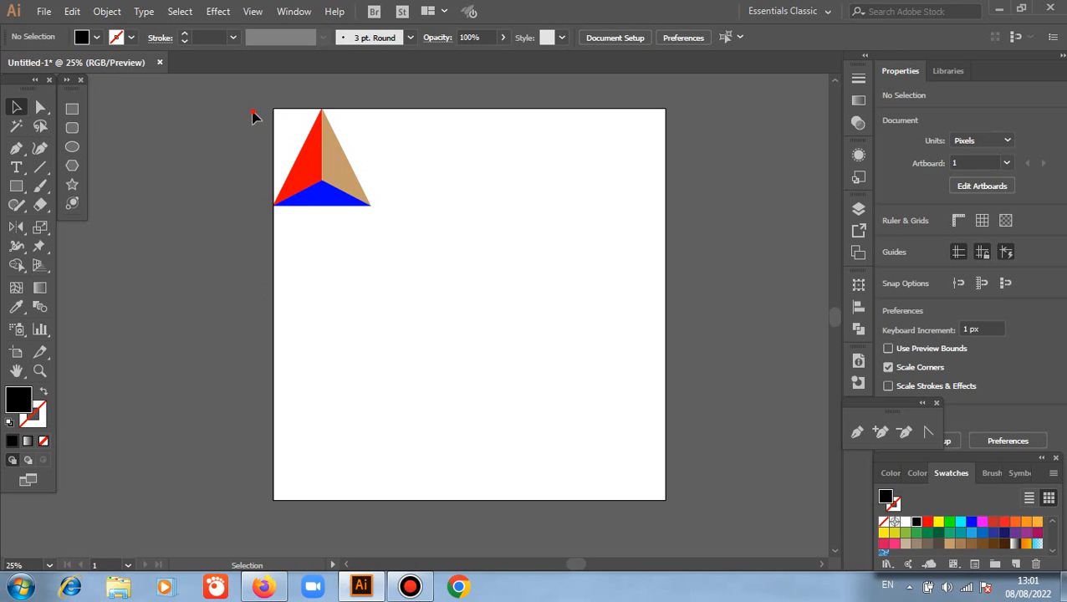
- Duplicate the whole three-colour triangle motif horizontally so the copy sits edge to edge beside the original
{"action": "left_click_drag", "start_coordinate": [246, 107], "coordinate": [384, 206]}
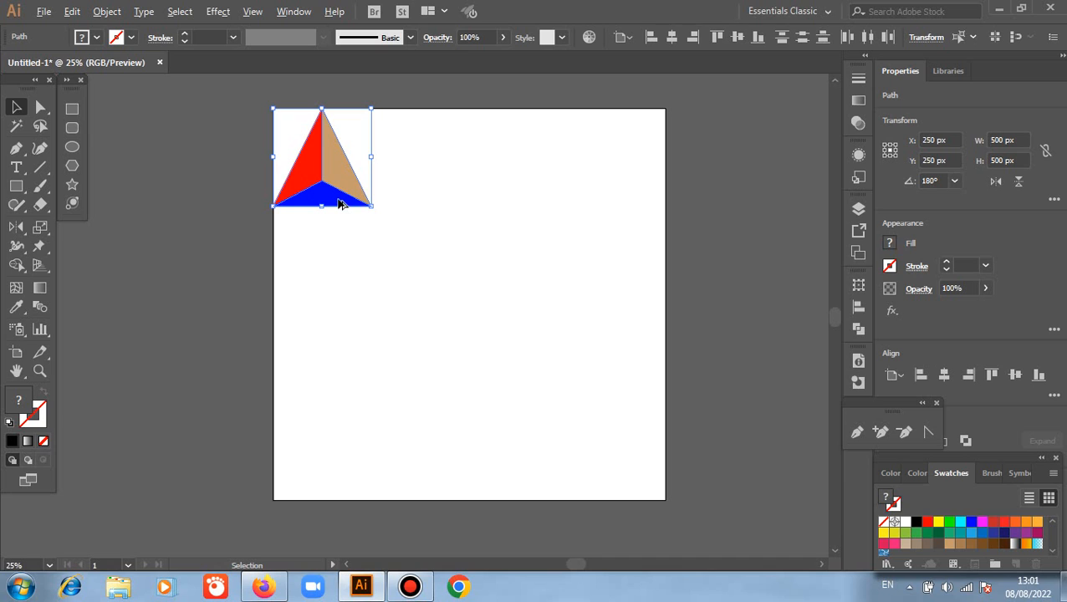
{"action": "left_click_drag", "start_coordinate": [353, 205], "coordinate": [435, 212]}
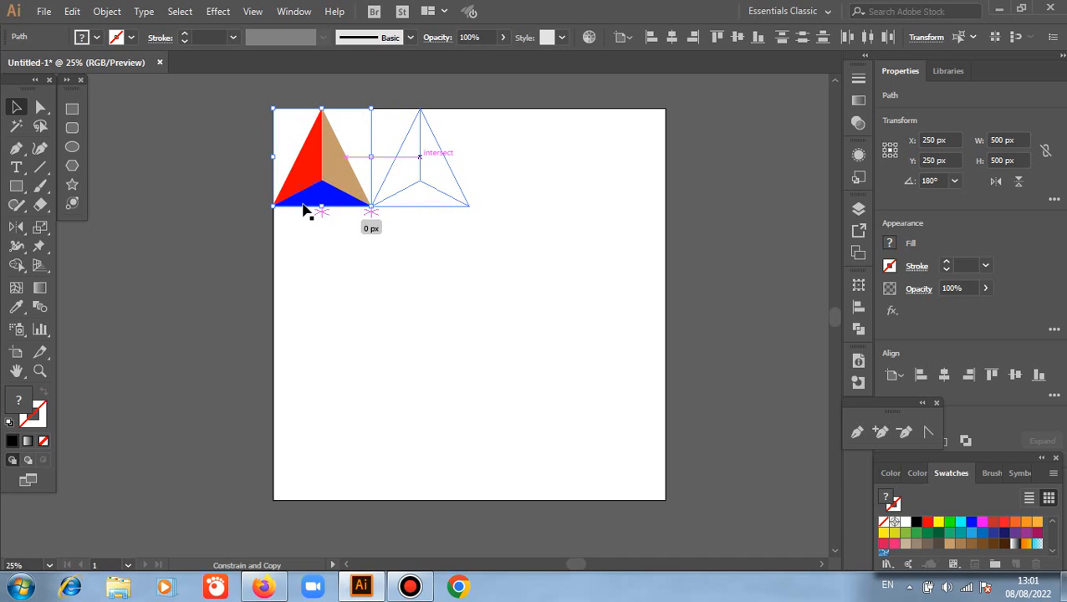
{"action": "left_click_drag", "start_coordinate": [305, 211], "coordinate": [305, 211]}
- Reflect a copy of the second motif across the horizontal axis and fit it into the gap between the two upright motifs
{"action": "right_click", "coordinate": [203, 177]}
{"action": "mouse_move", "coordinate": [350, 422]}
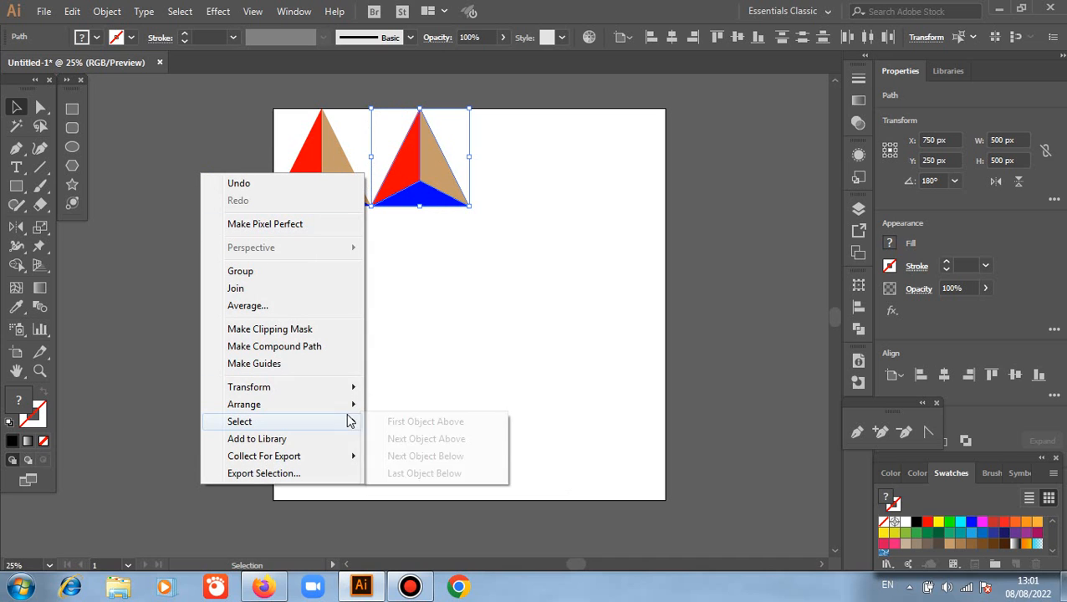
{"action": "mouse_move", "coordinate": [354, 387]}
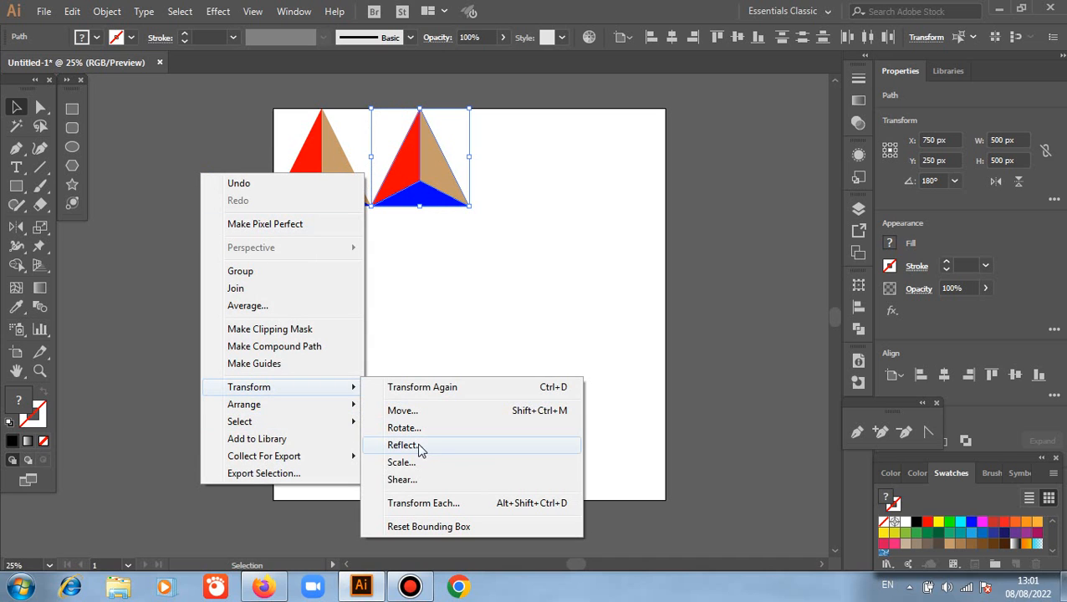
{"action": "left_click", "coordinate": [421, 448]}
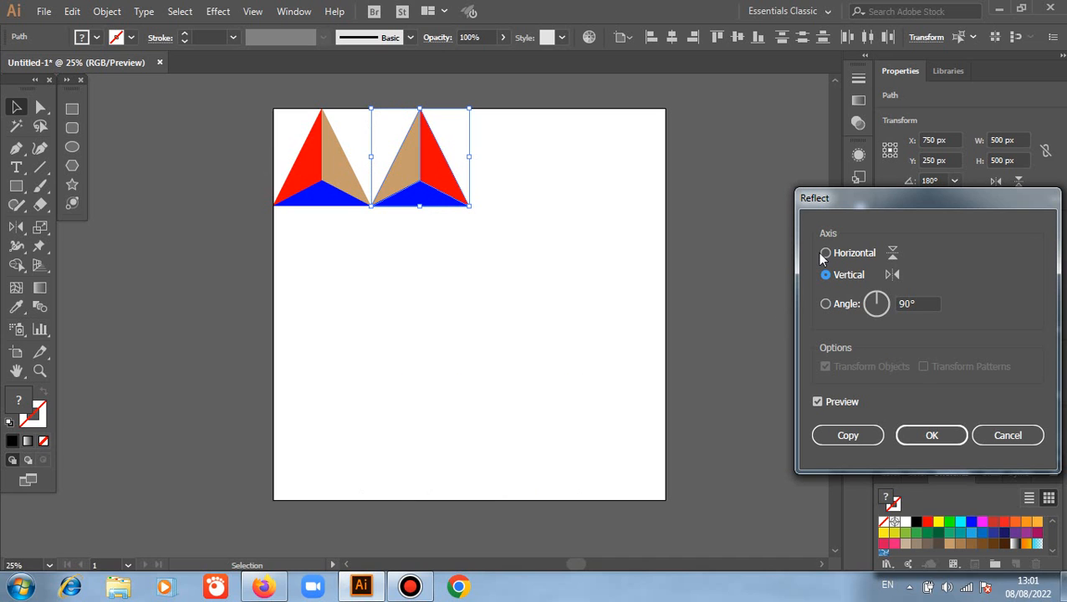
{"action": "left_click", "coordinate": [825, 253]}
{"action": "left_click", "coordinate": [849, 436]}
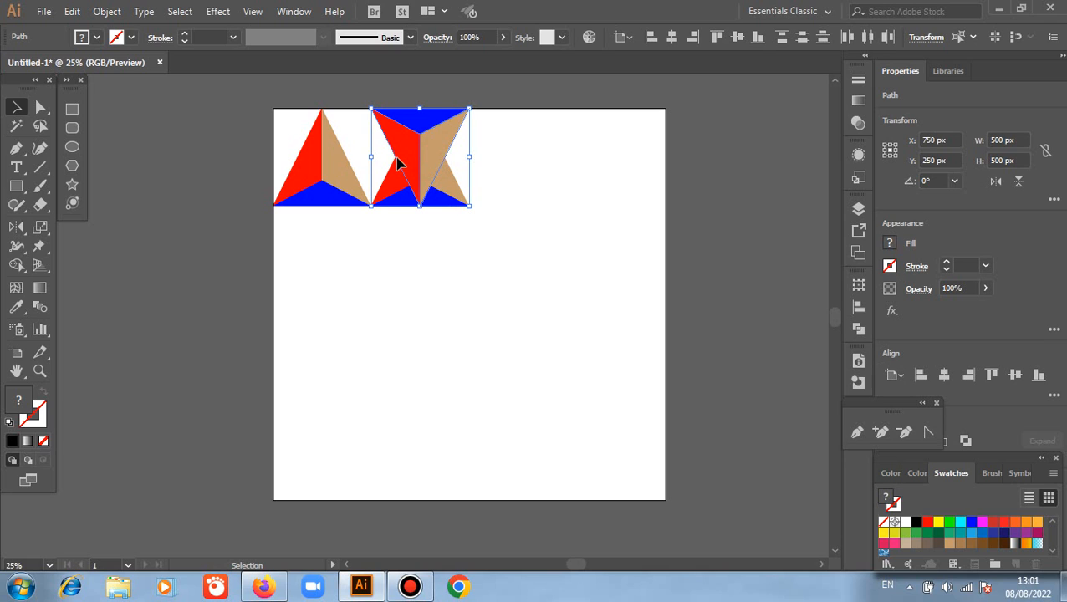
{"action": "left_click_drag", "start_coordinate": [435, 164], "coordinate": [249, 229]}
{"action": "left_click", "coordinate": [508, 202]}
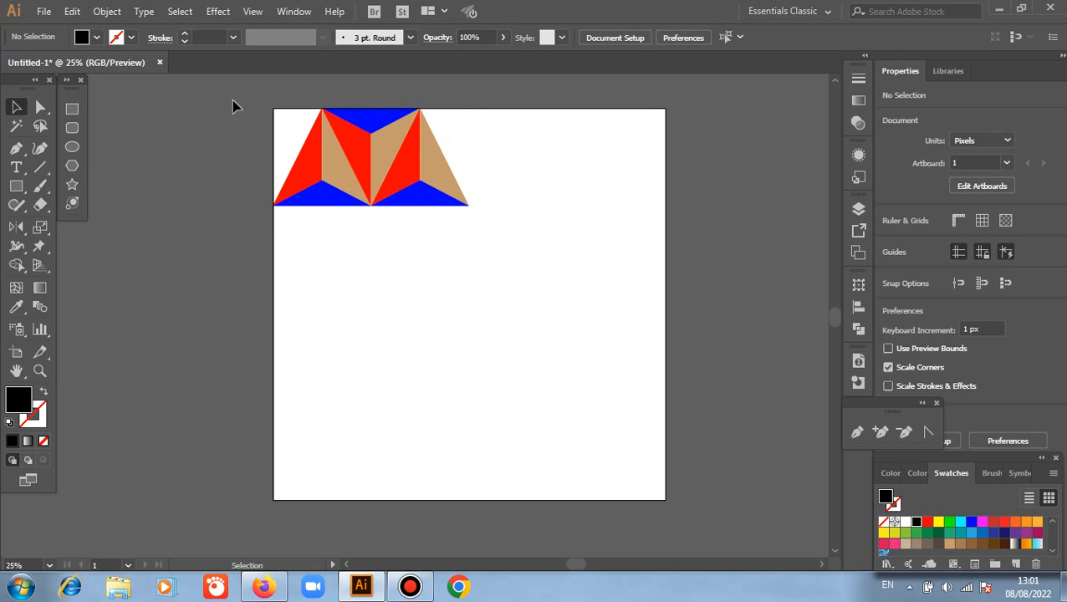
- Duplicate the whole three-motif group horizontally to fill the other half of the artboard's top row, and deselect it
{"action": "left_click_drag", "start_coordinate": [234, 97], "coordinate": [620, 194]}
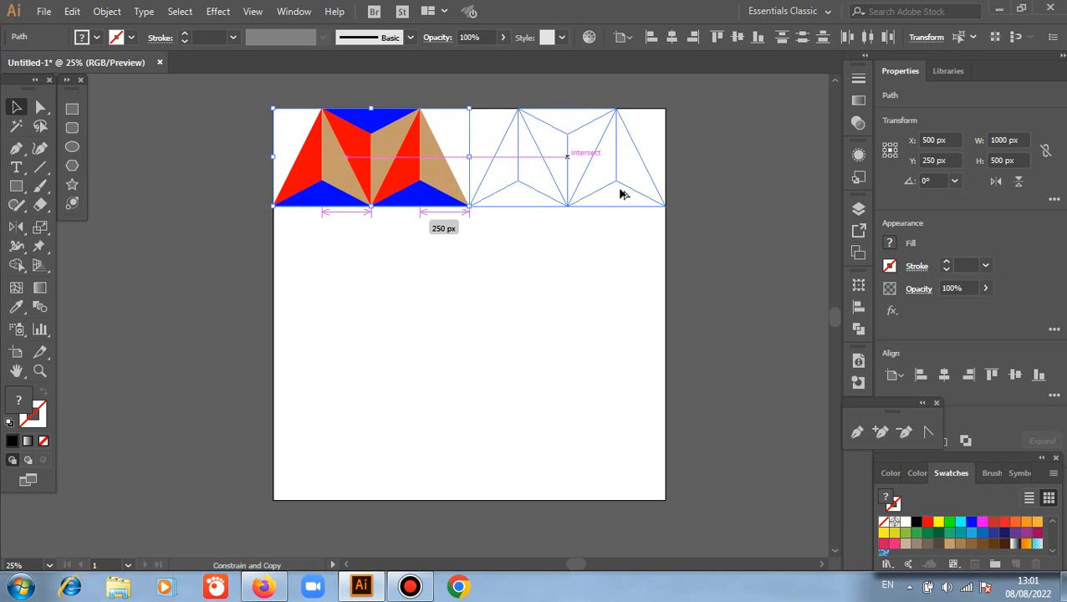
{"action": "left_click_drag", "start_coordinate": [620, 194], "coordinate": [621, 194]}
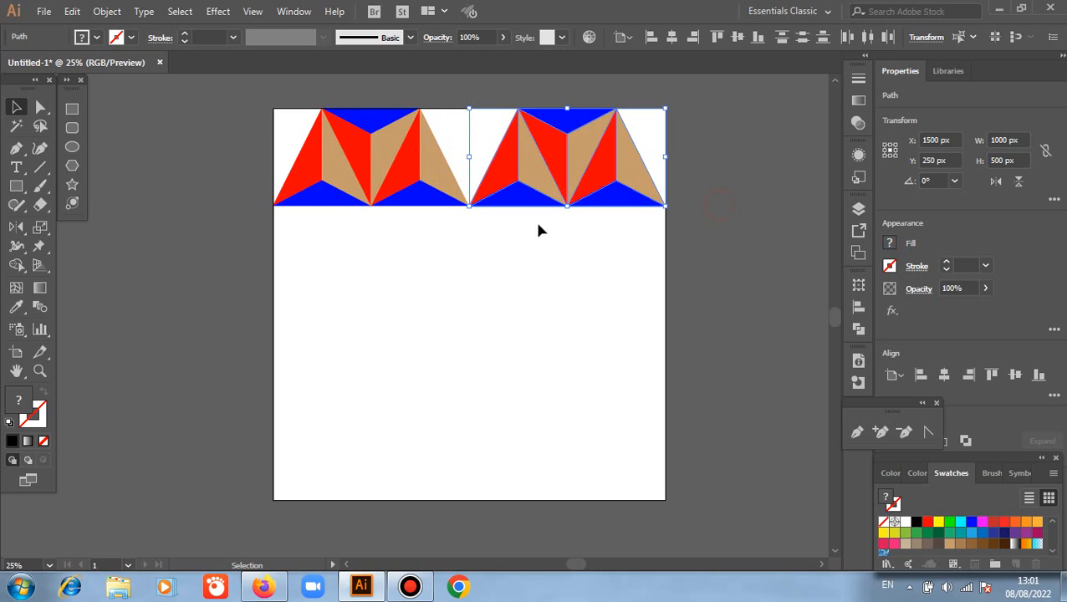
{"action": "key", "text": "ctrl+shift+a"}
- Copy the inverted motif into the gap between the two groups at the middle of the row
{"action": "left_click", "coordinate": [393, 161]}
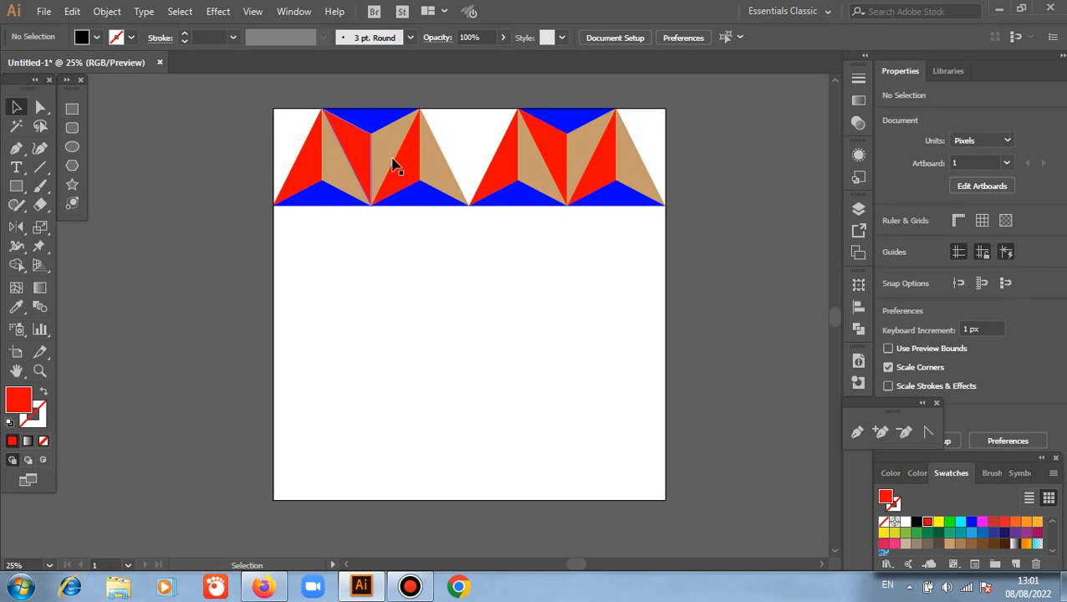
{"action": "left_click", "coordinate": [393, 161], "text": "shift"}
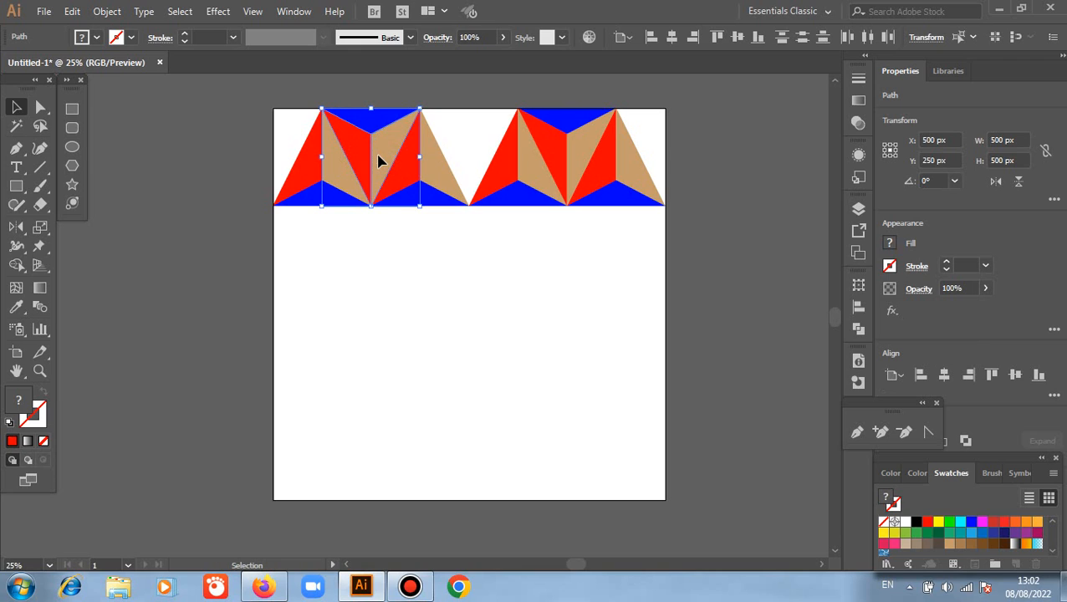
{"action": "left_click_drag", "start_coordinate": [379, 162], "coordinate": [473, 171]}
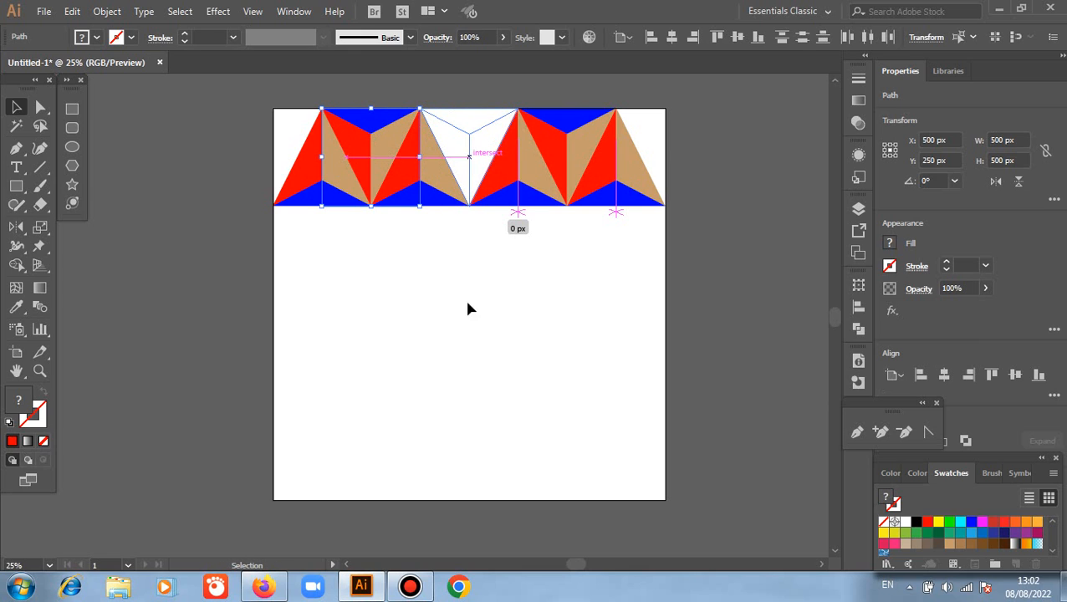
{"action": "left_click", "coordinate": [169, 234]}
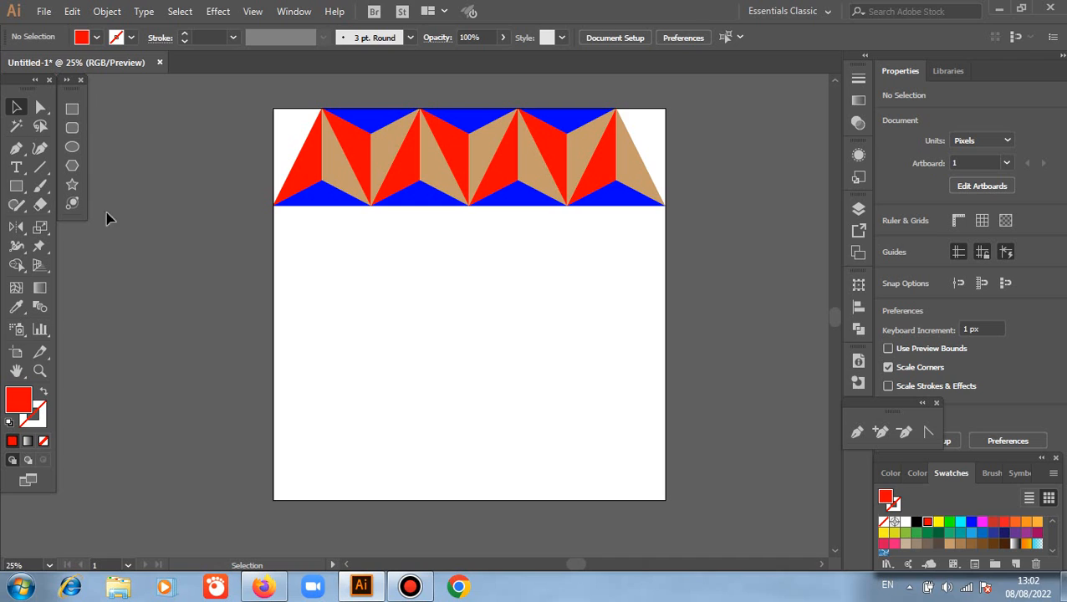
- Draw a closed Pen triangle from the row's lower-left corner up the artboard edge to Y 209 px and across to the first motif's apex
{"action": "left_click", "coordinate": [23, 149]}
{"action": "left_click", "coordinate": [273, 203]}
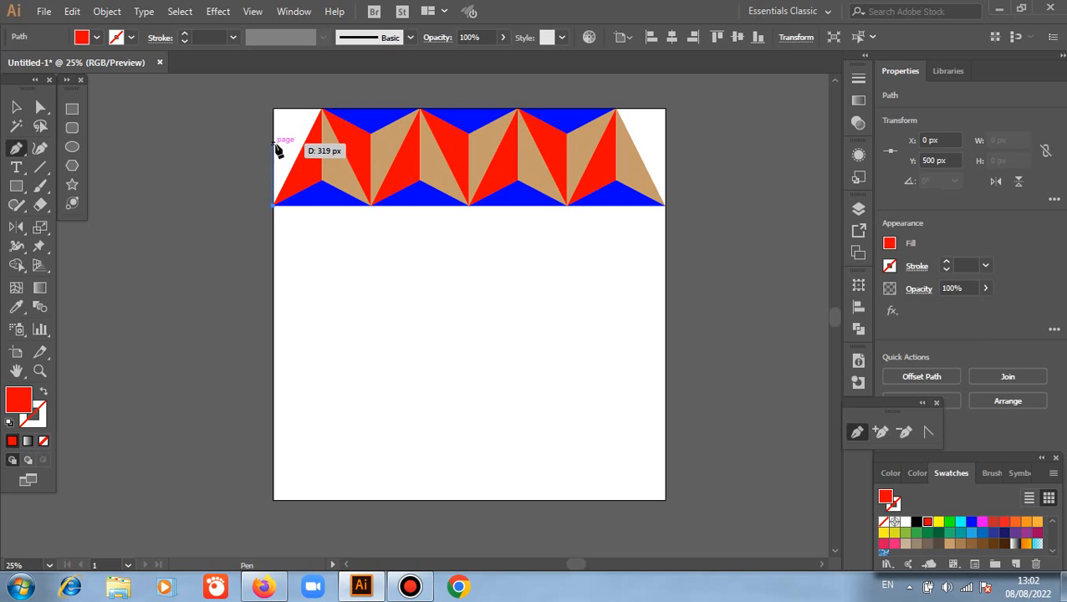
{"action": "left_click_drag", "start_coordinate": [273, 148], "coordinate": [321, 108]}
{"action": "left_click_drag", "start_coordinate": [273, 204], "coordinate": [274, 209]}
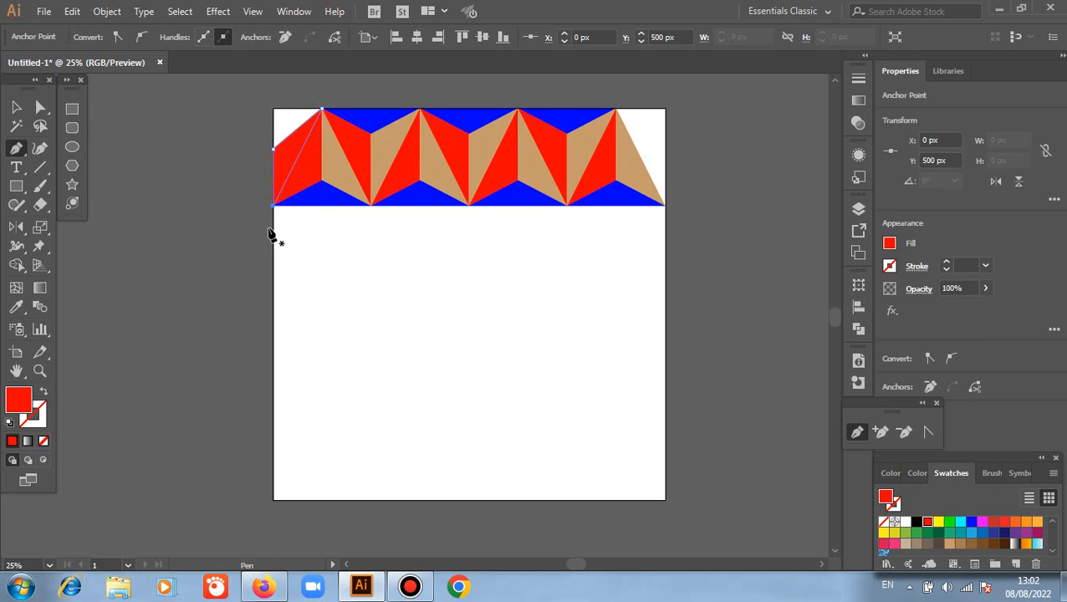
- Draw a closed Pen triangle filling the artboard's upper-left corner, joining the corner, the first motif's apex and the edge triangle's upper-left point
{"action": "left_click", "coordinate": [274, 109]}
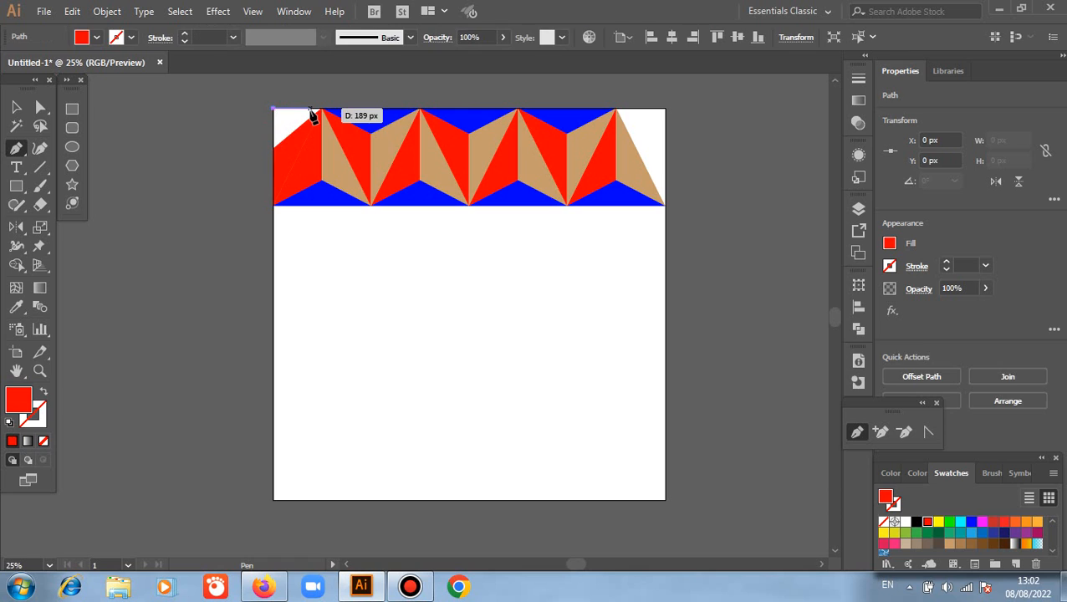
{"action": "left_click", "coordinate": [322, 110]}
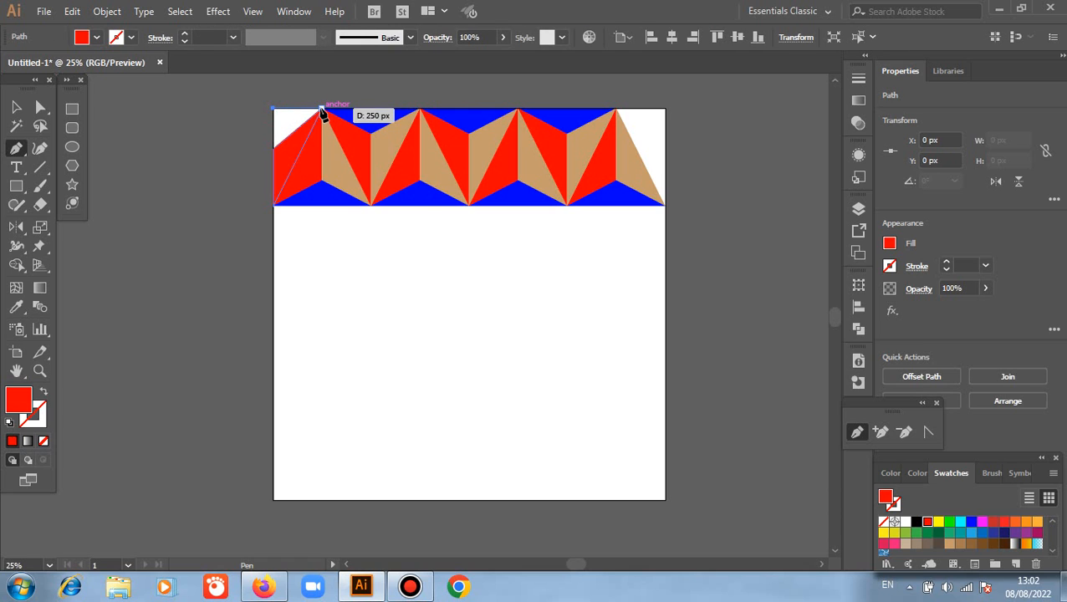
{"action": "left_click", "coordinate": [276, 153]}
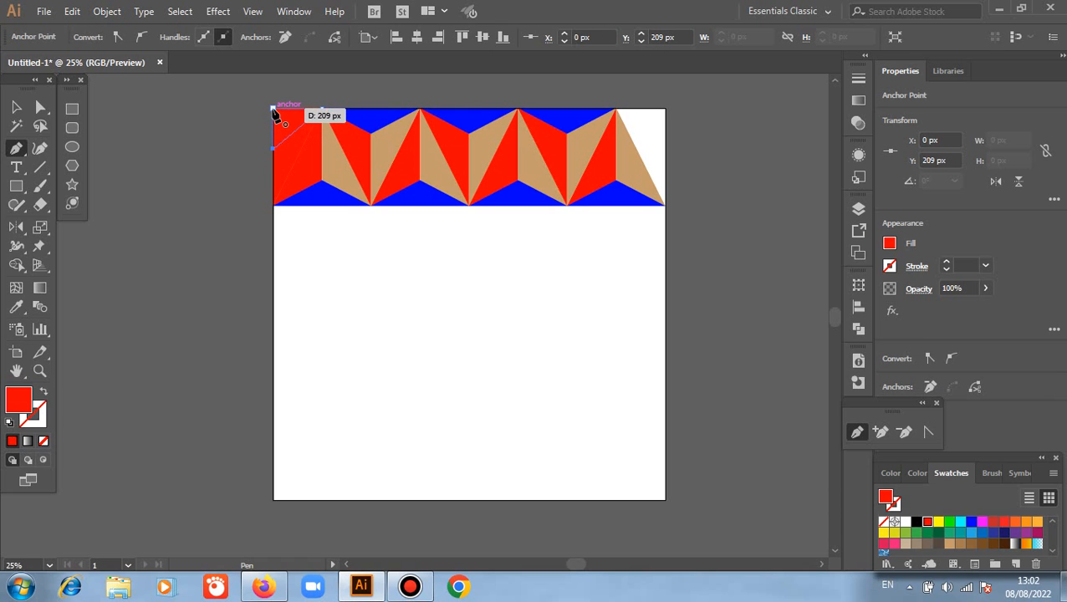
{"action": "left_click", "coordinate": [274, 111]}
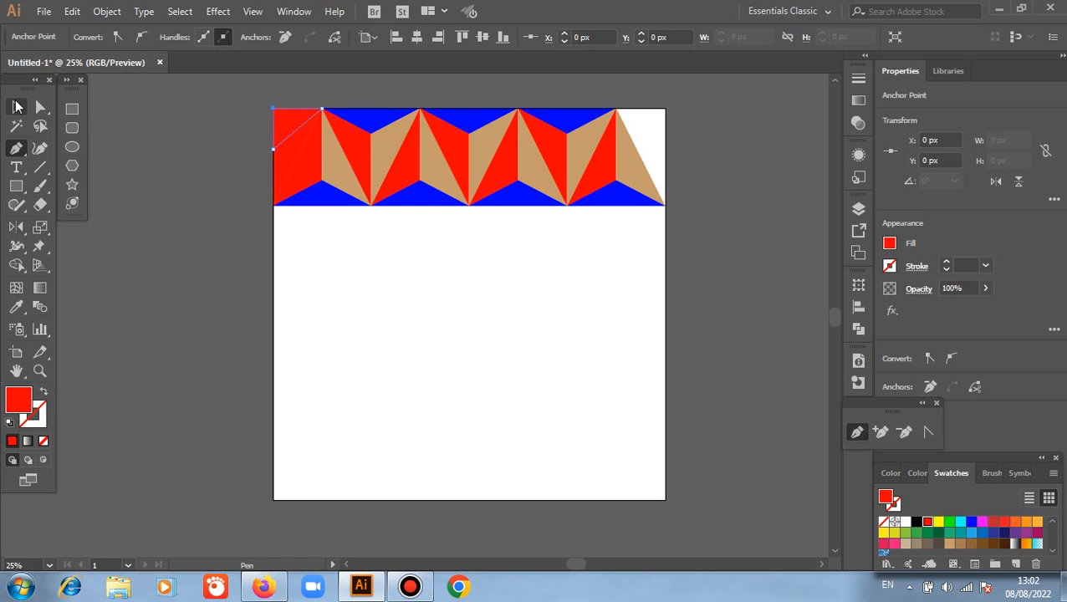
- Fill the upper-left corner triangle with the dark brown swatch and deselect it
{"action": "left_click", "coordinate": [17, 106]}
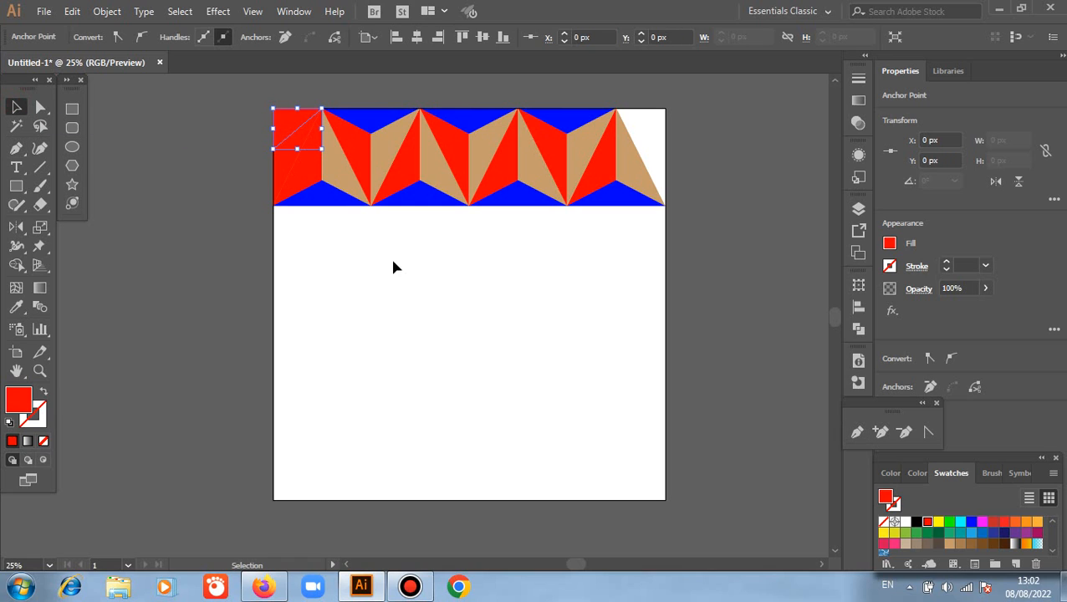
{"action": "left_click", "coordinate": [938, 544]}
{"action": "key", "text": "ctrl+shift+a"}
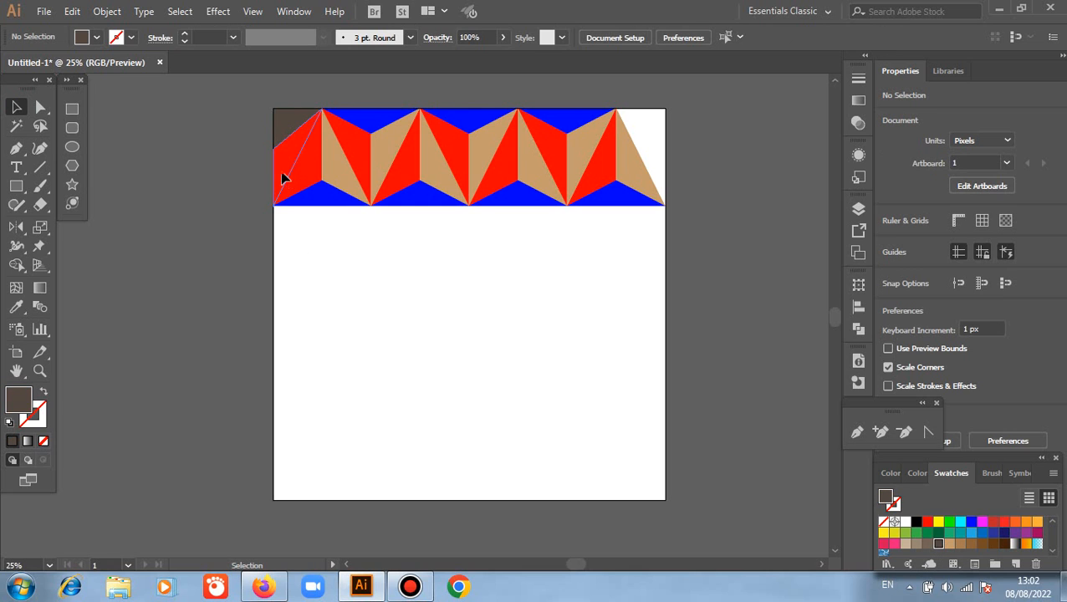
- Recolour the red triangle along the artboard's left edge light brown and deselect it
{"action": "left_click", "coordinate": [927, 522]}
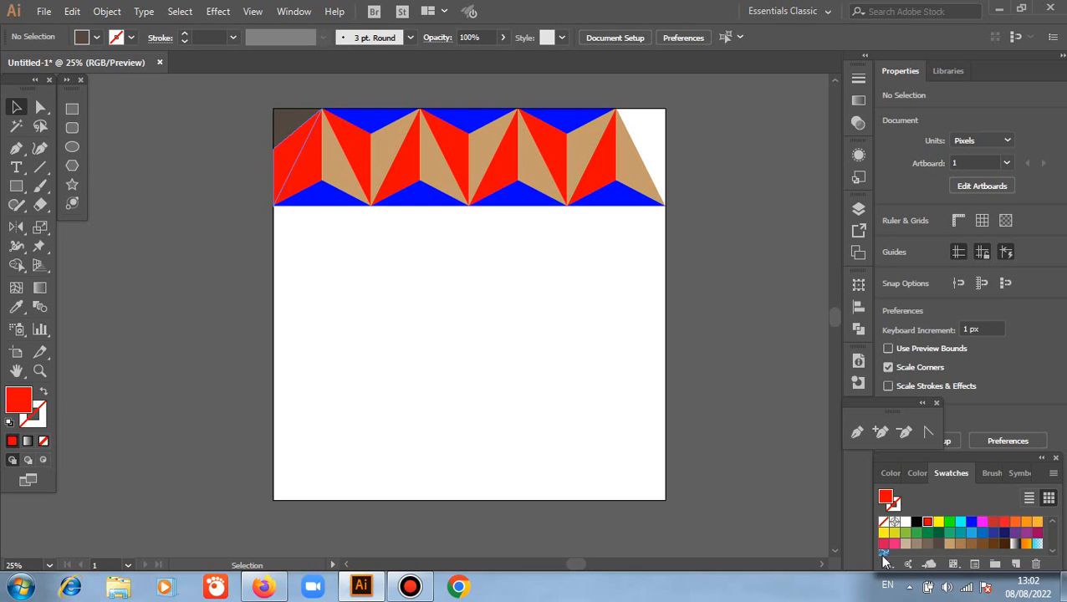
{"action": "left_click", "coordinate": [949, 545]}
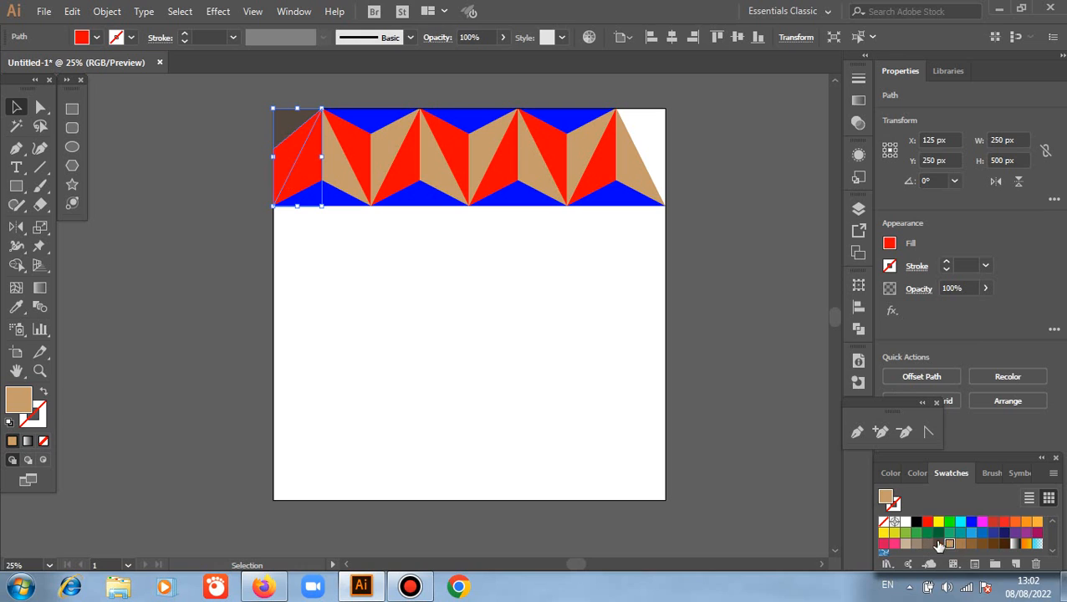
{"action": "left_click", "coordinate": [191, 259]}
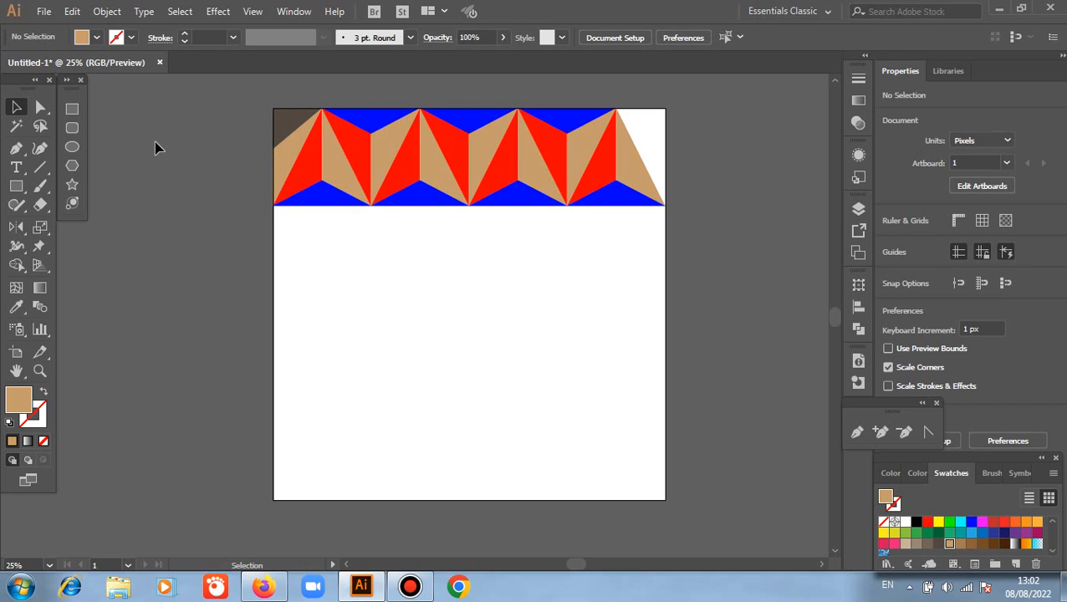
- Copy the dark and light brown edge triangles to the row's right end and reflect the copy across the vertical axis
{"action": "left_click_drag", "start_coordinate": [184, 117], "coordinate": [282, 180]}
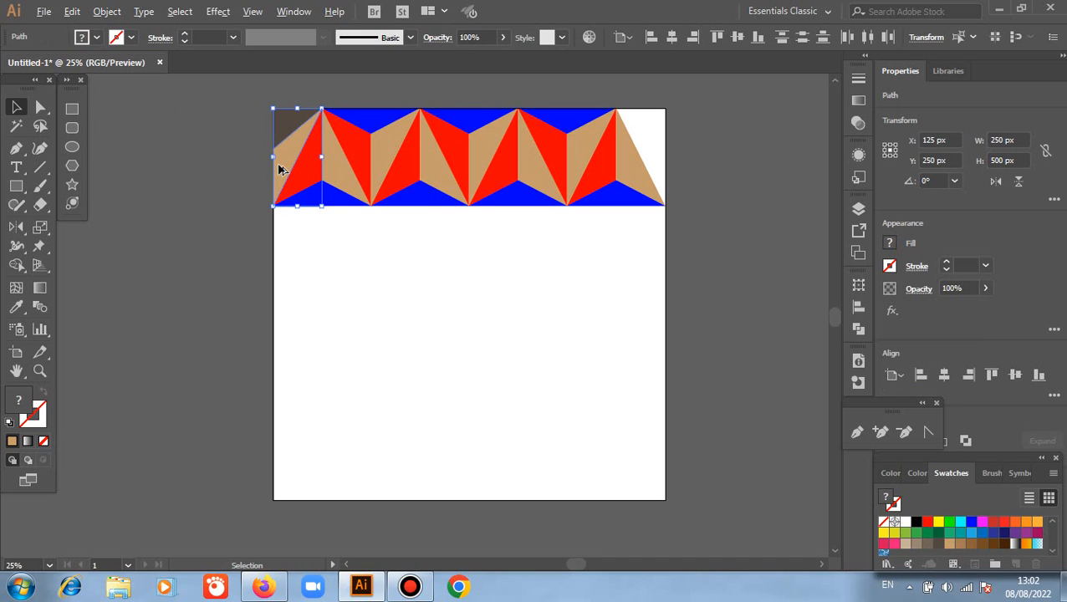
{"action": "left_click_drag", "start_coordinate": [281, 172], "coordinate": [627, 183]}
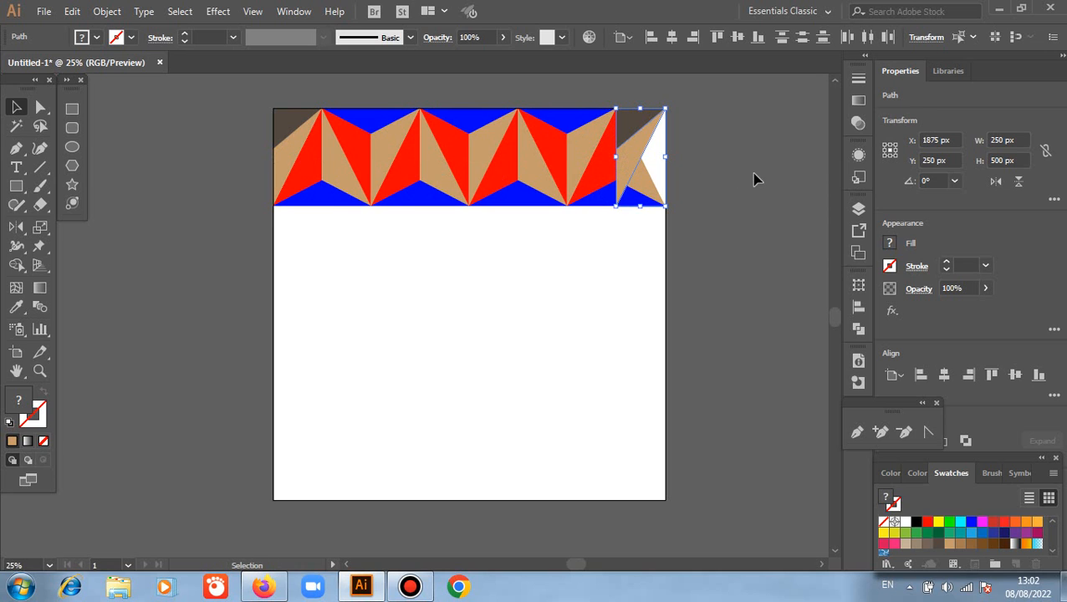
{"action": "right_click", "coordinate": [752, 174]}
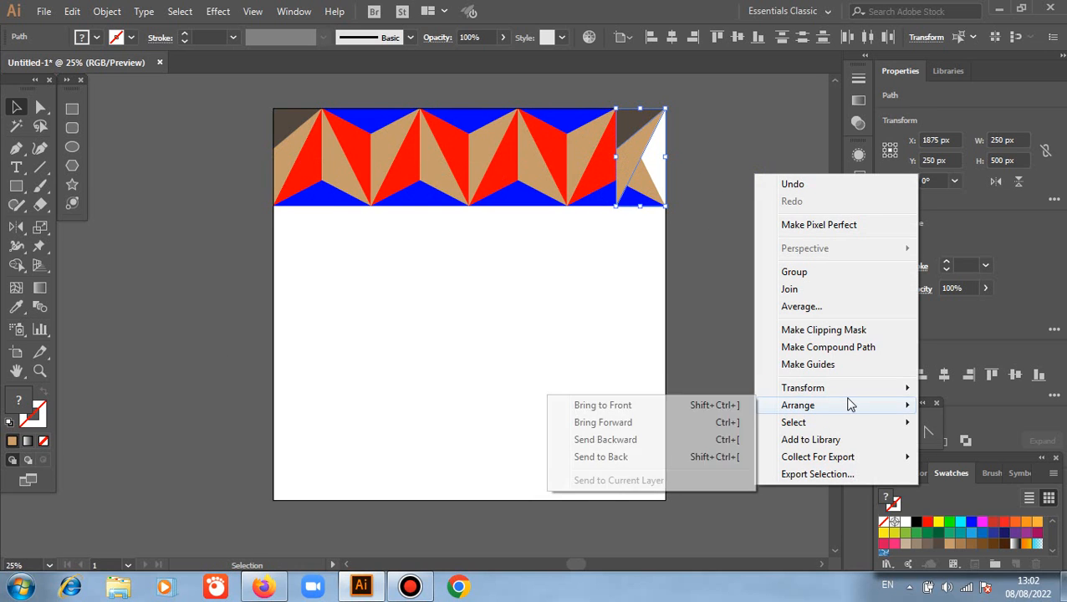
{"action": "mouse_move", "coordinate": [820, 388]}
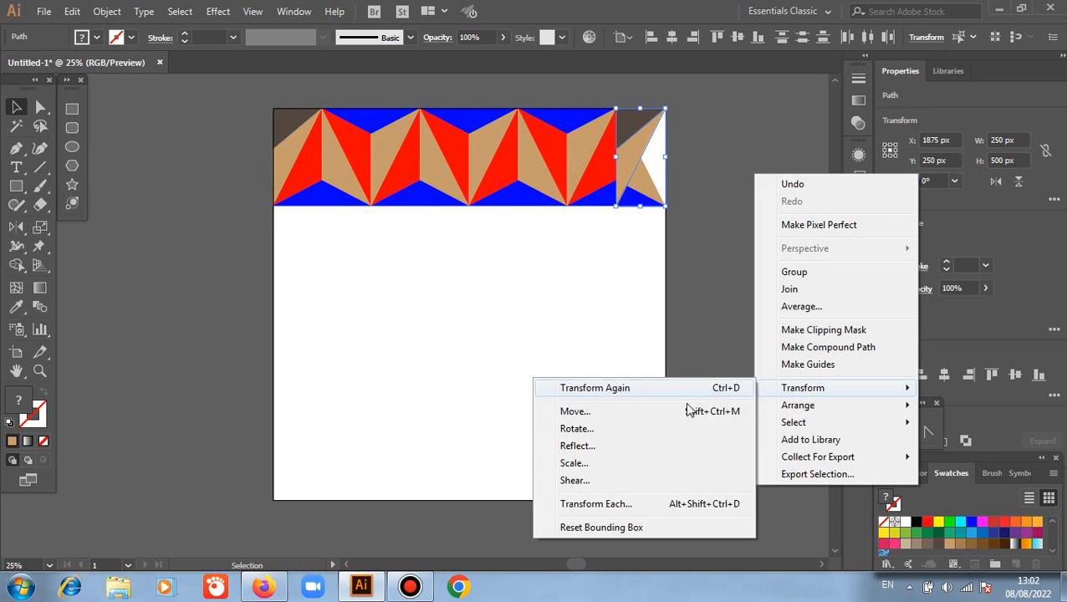
{"action": "left_click", "coordinate": [576, 445]}
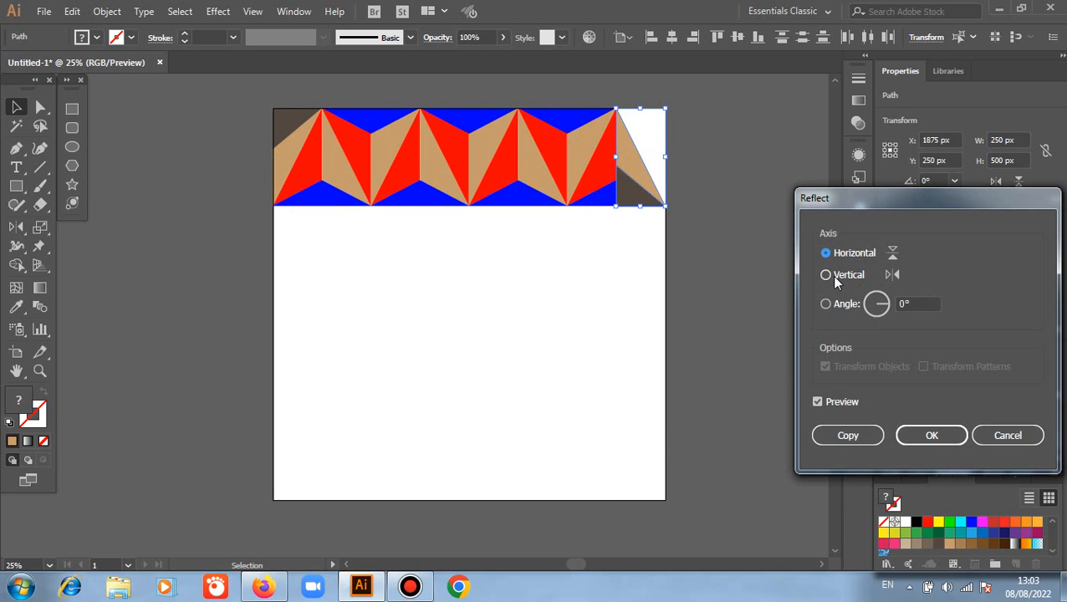
{"action": "left_click", "coordinate": [825, 276]}
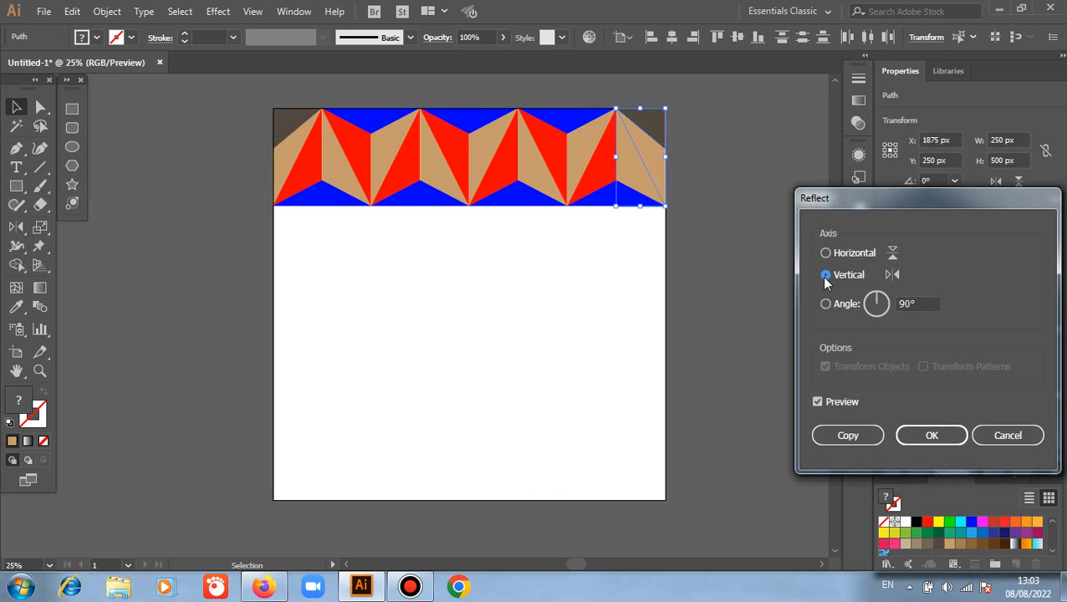
{"action": "left_click", "coordinate": [931, 435]}
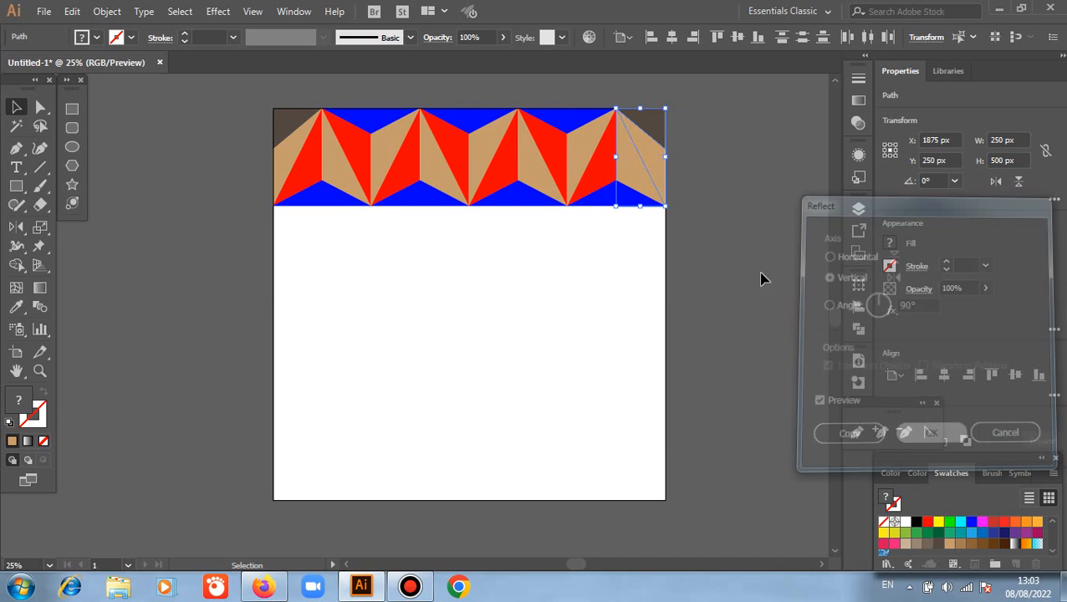
- Fill the light brown triangle along the artboard's right edge with the pink swatch
{"action": "left_click", "coordinate": [674, 183]}
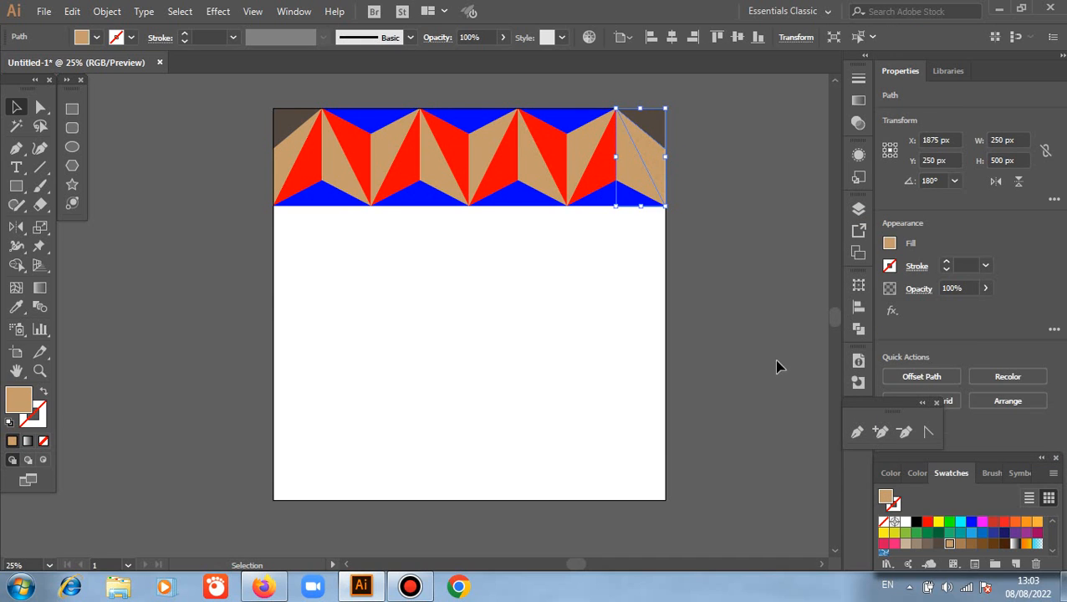
{"action": "left_click", "coordinate": [735, 227]}
{"action": "left_click", "coordinate": [893, 545]}
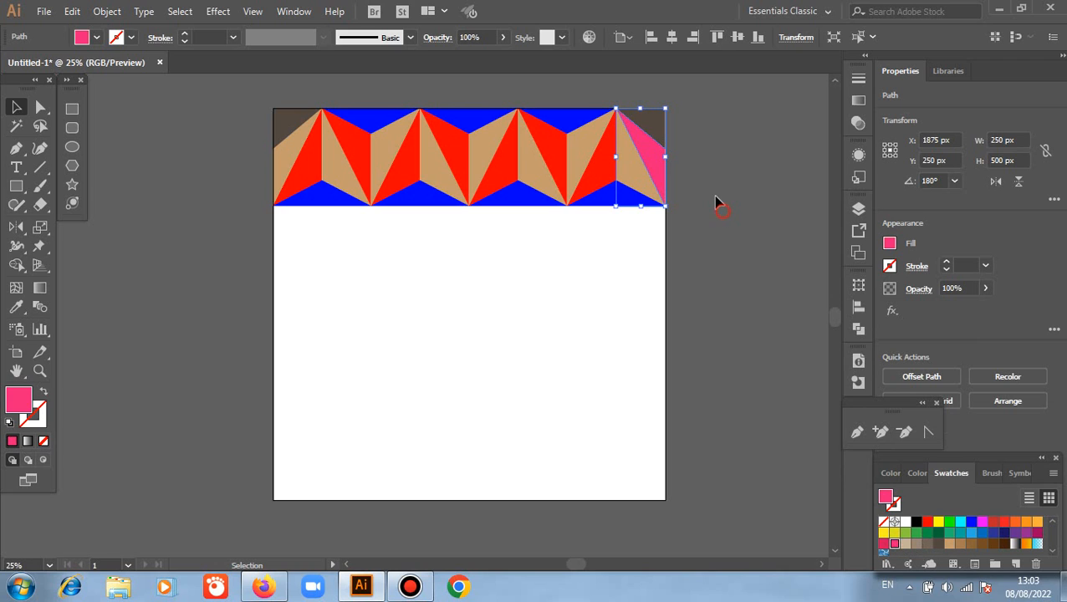
- Fill the dark brown triangle in the artboard's upper-right corner with the green swatch and deselect it
{"action": "left_click", "coordinate": [661, 124]}
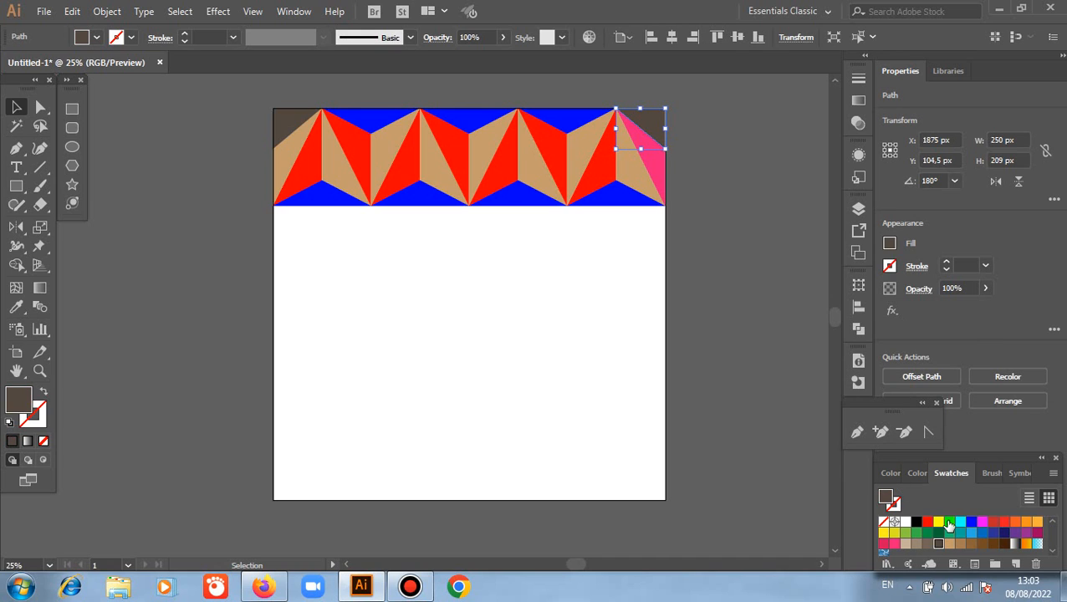
{"action": "left_click", "coordinate": [949, 522]}
{"action": "left_click", "coordinate": [756, 245]}
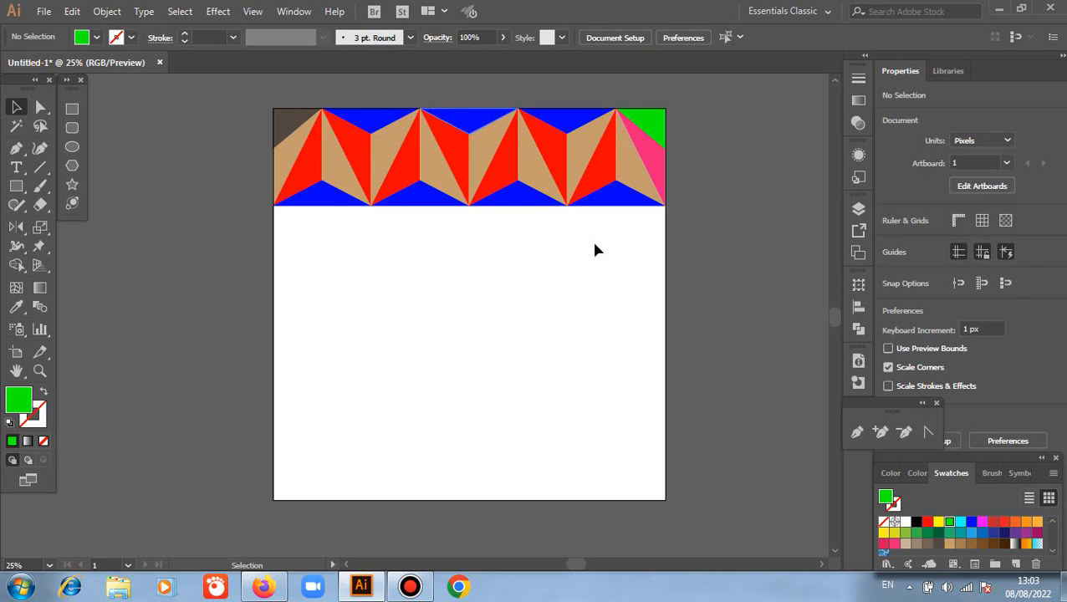
- Fill the middle blue triangle along the artboard's top edge with the cyan swatch and deselect it
{"action": "left_click", "coordinate": [469, 117]}
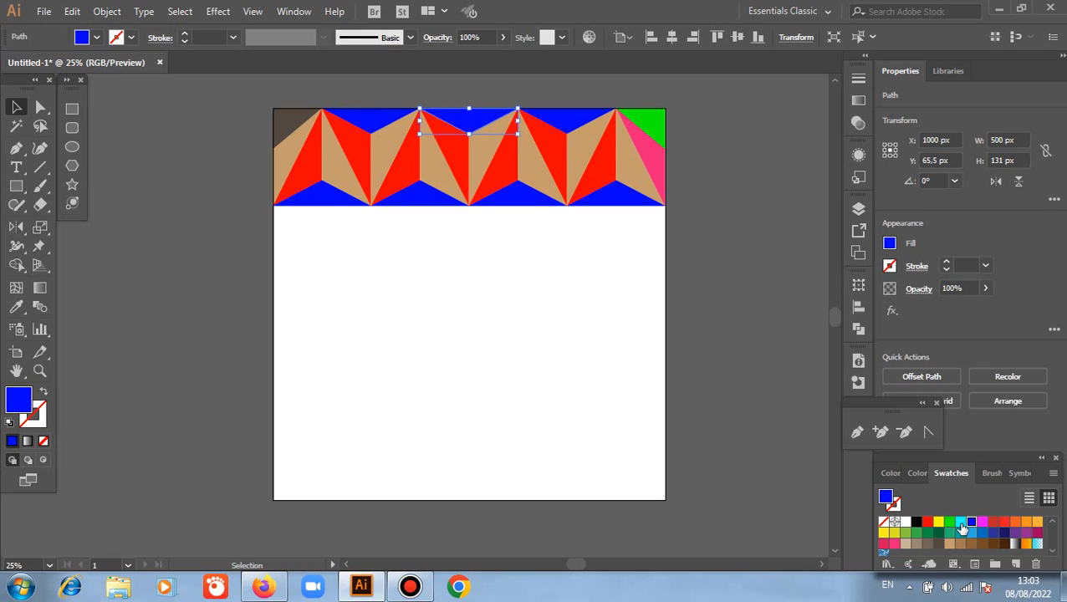
{"action": "left_click", "coordinate": [960, 522]}
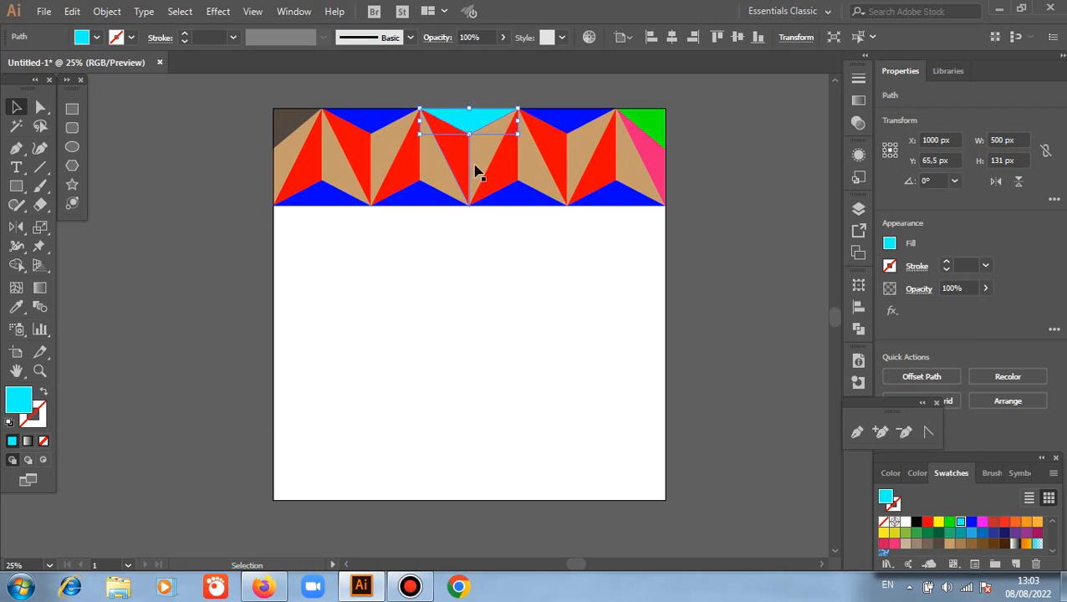
{"action": "left_click", "coordinate": [731, 197]}
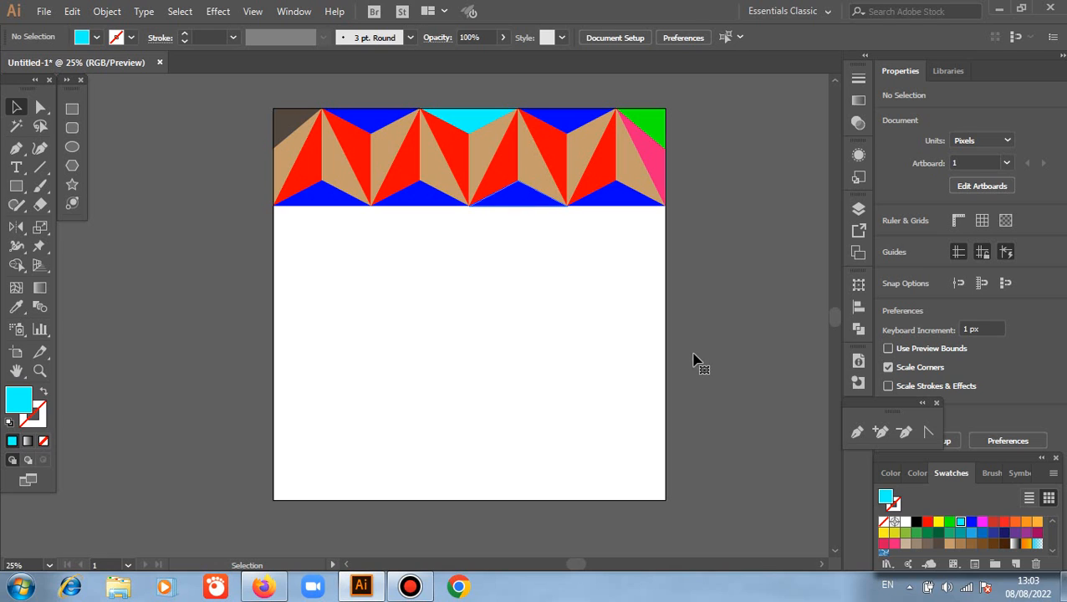
- Try dark green on the third blue triangle along the row's lower edge, settle on the cyan swatch and deselect it
{"action": "left_click", "coordinate": [519, 197]}
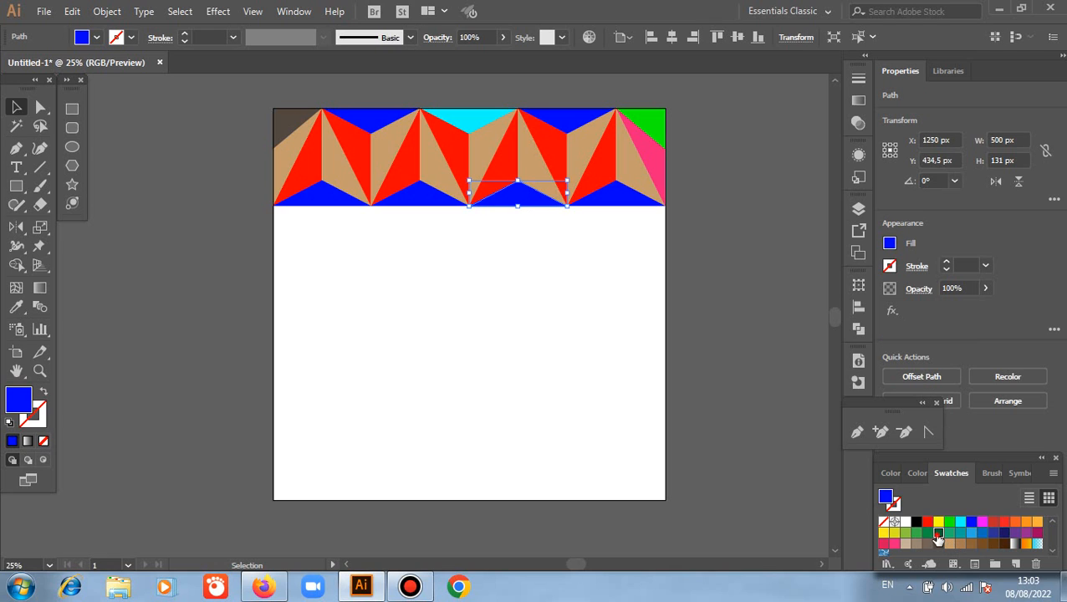
{"action": "left_click", "coordinate": [937, 534]}
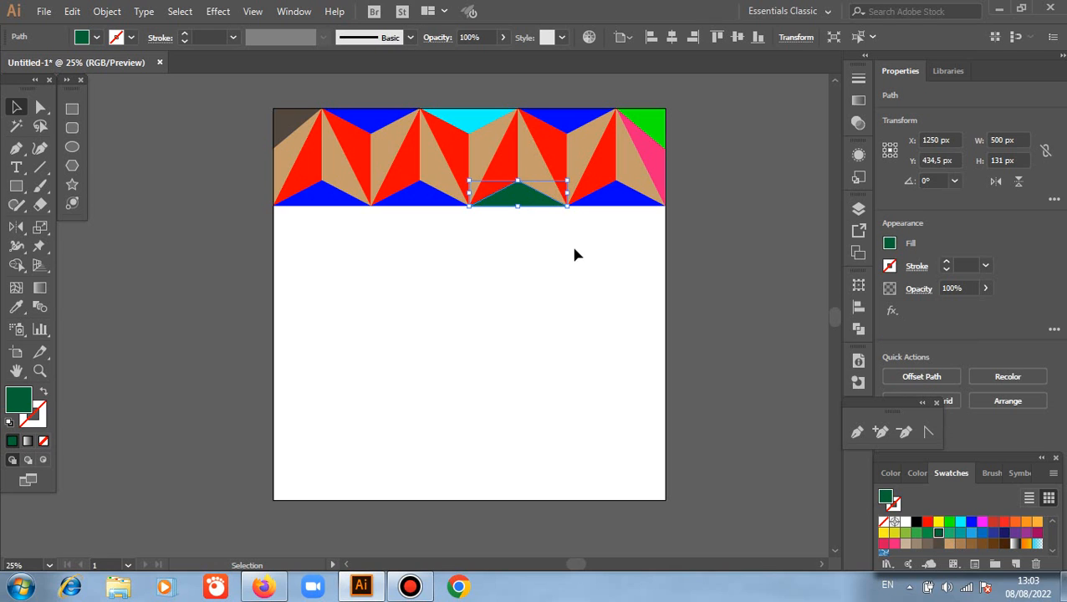
{"action": "left_click", "coordinate": [960, 524]}
{"action": "scroll", "coordinate": [827, 388], "scroll_direction": "down", "scroll_amount": 3}
{"action": "scroll", "coordinate": [566, 345], "scroll_direction": "up", "scroll_amount": 4}
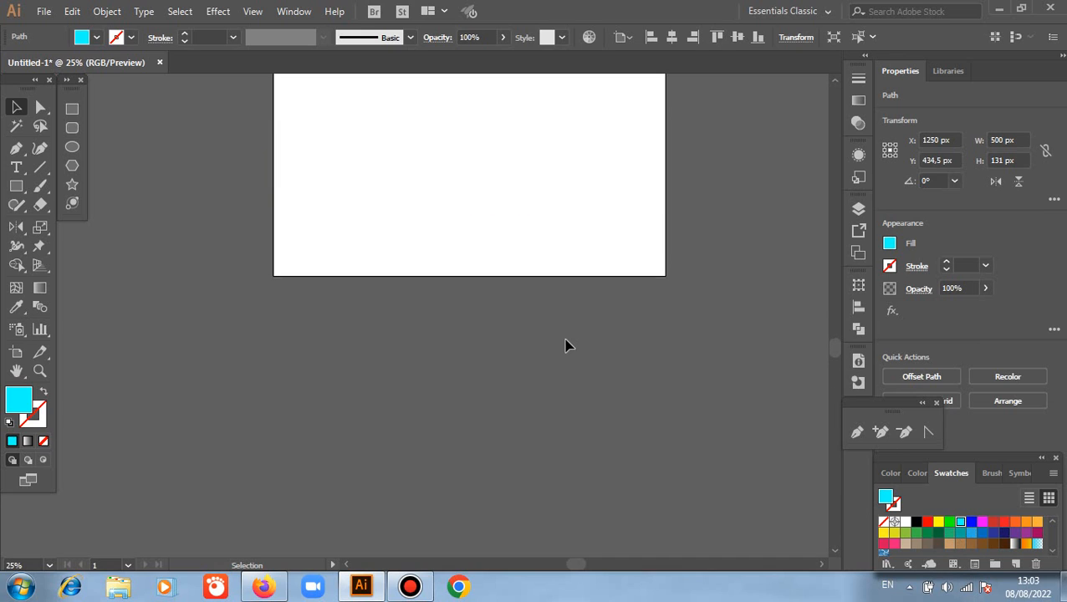
{"action": "scroll", "coordinate": [565, 346], "scroll_direction": "up", "scroll_amount": 5}
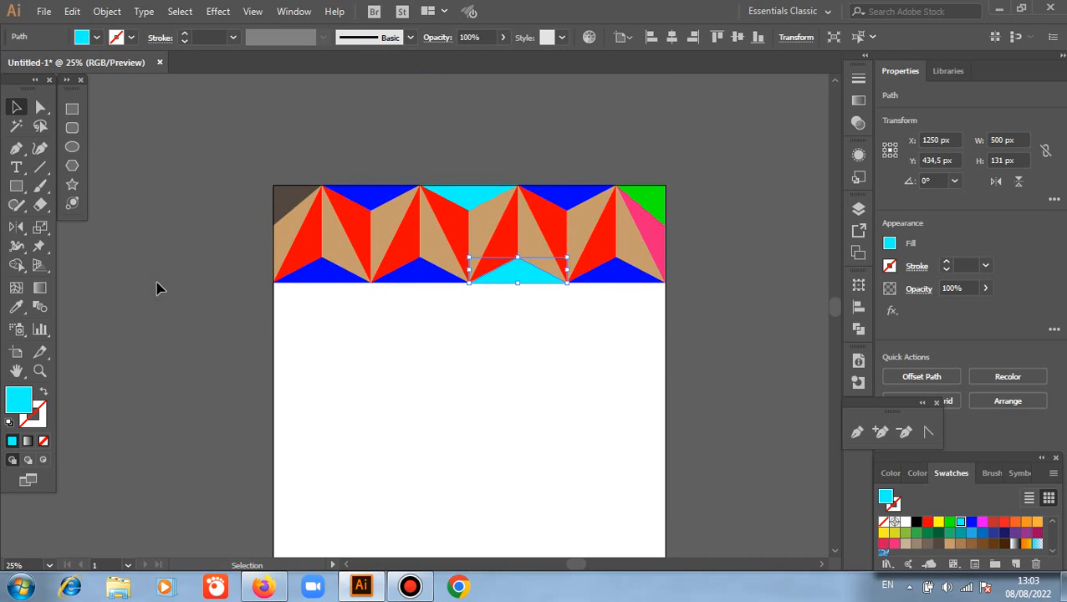
{"action": "left_click", "coordinate": [156, 281]}
- Fill the first blue triangle along the row's lower edge with the dark navy swatch
{"action": "left_click", "coordinate": [321, 279]}
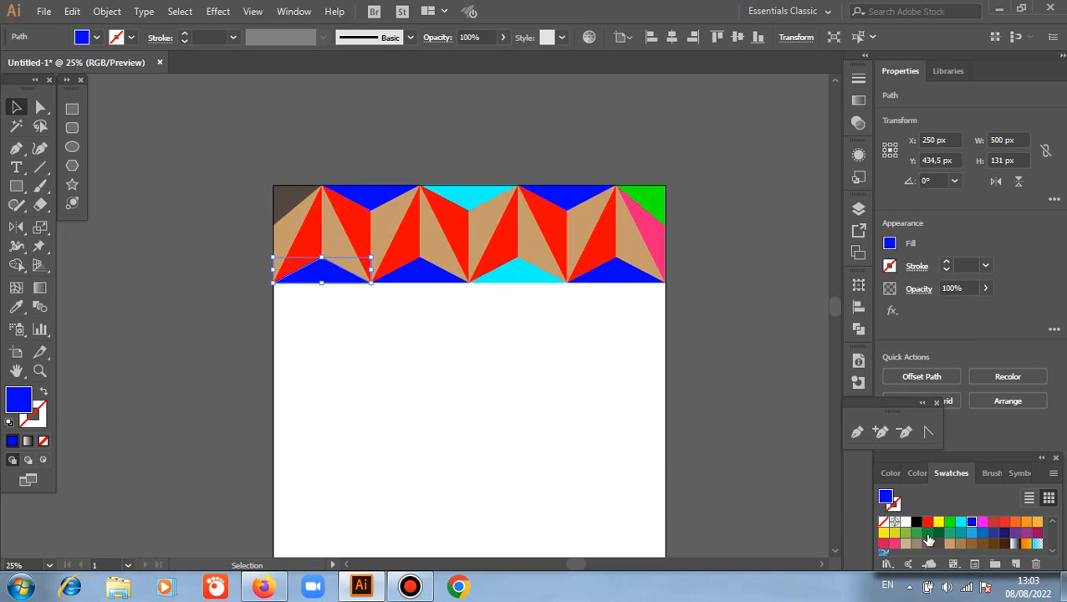
{"action": "left_click", "coordinate": [1004, 533]}
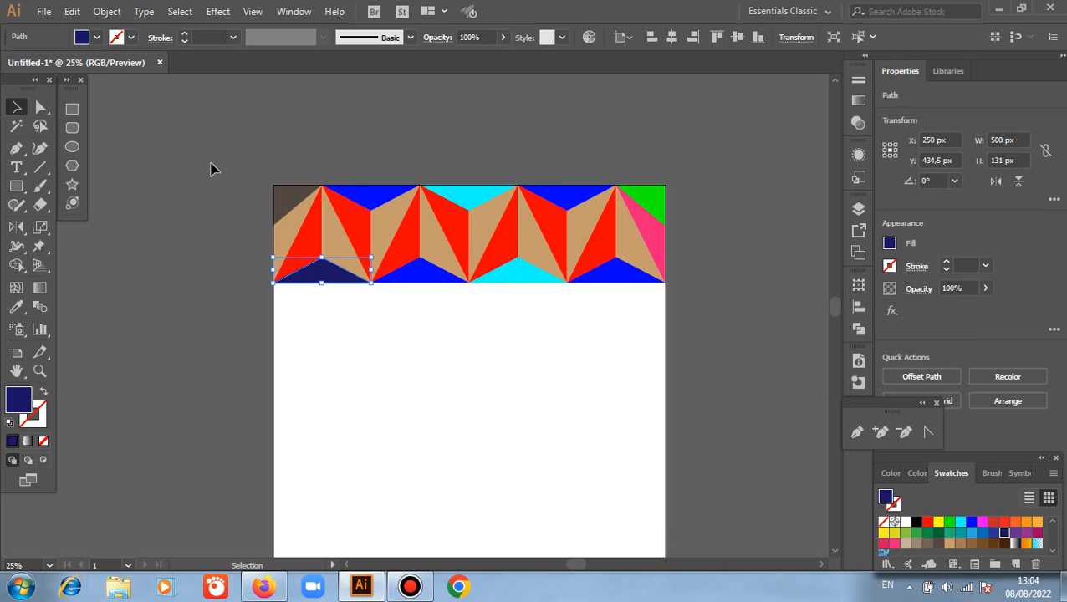
- Select the whole row of triangles and place a copy of it directly below the original row
{"action": "left_click_drag", "start_coordinate": [211, 166], "coordinate": [668, 299]}
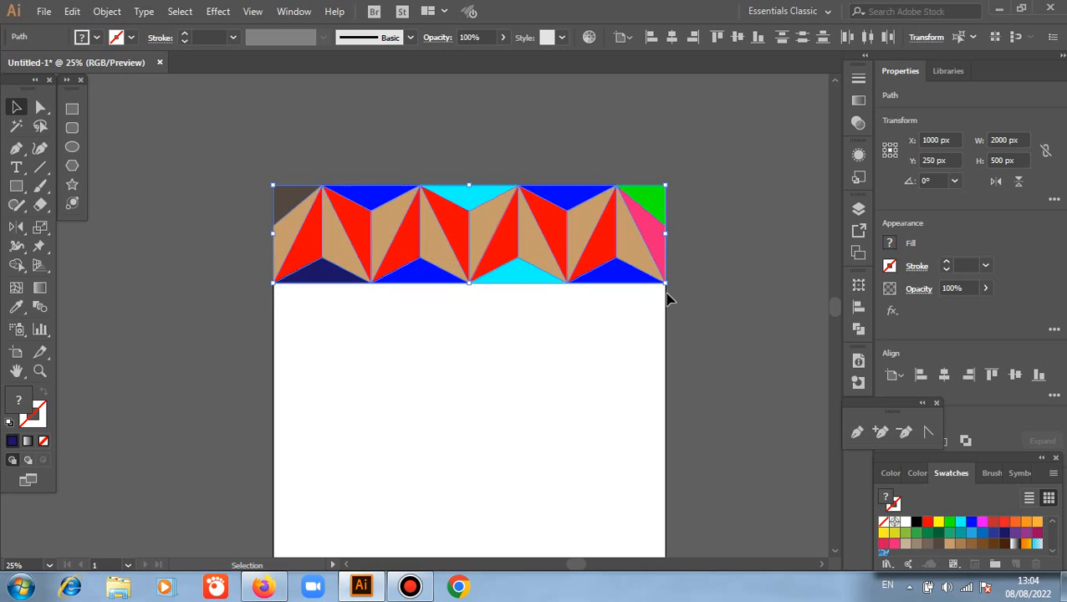
{"action": "scroll", "coordinate": [668, 300], "scroll_direction": "down", "scroll_amount": 1}
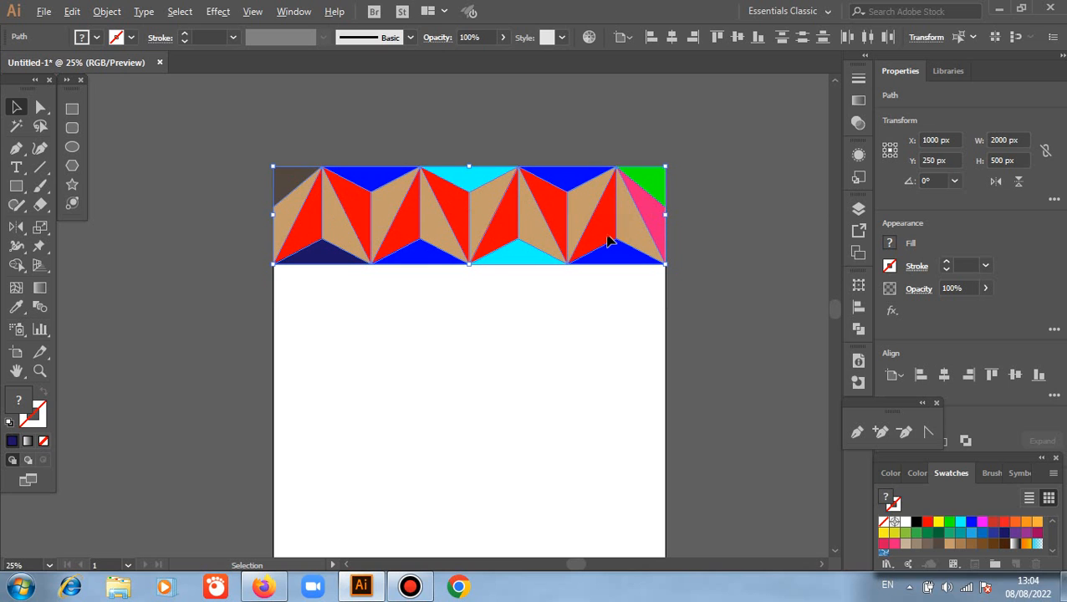
{"action": "left_click_drag", "start_coordinate": [608, 240], "coordinate": [631, 342]}
{"action": "scroll", "coordinate": [708, 352], "scroll_direction": "down", "scroll_amount": 1}
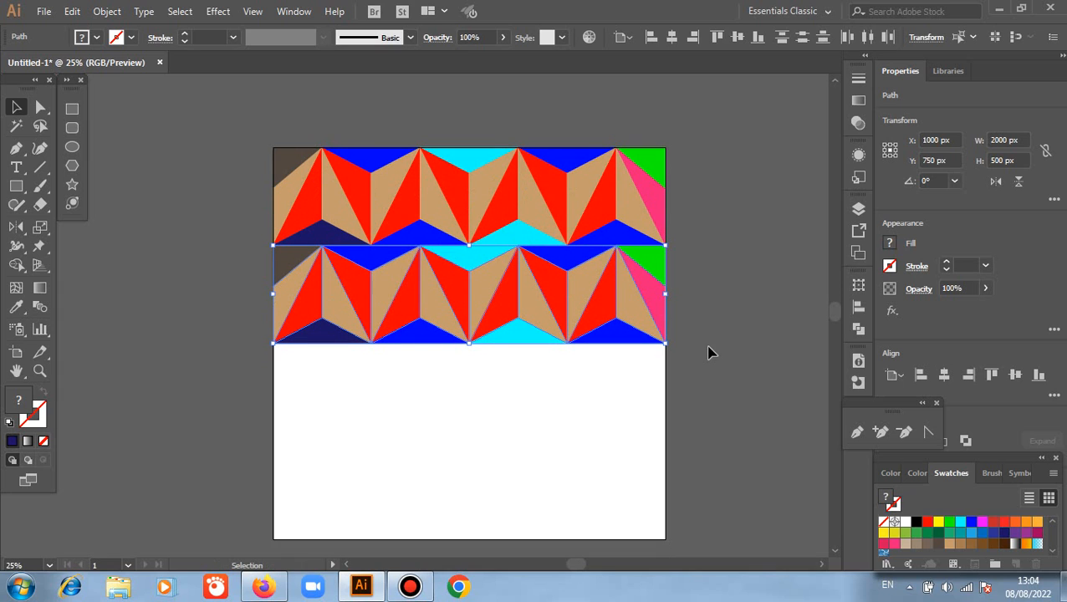
- Reflect the copied second row across the vertical axis and deselect it
{"action": "right_click", "coordinate": [208, 333]}
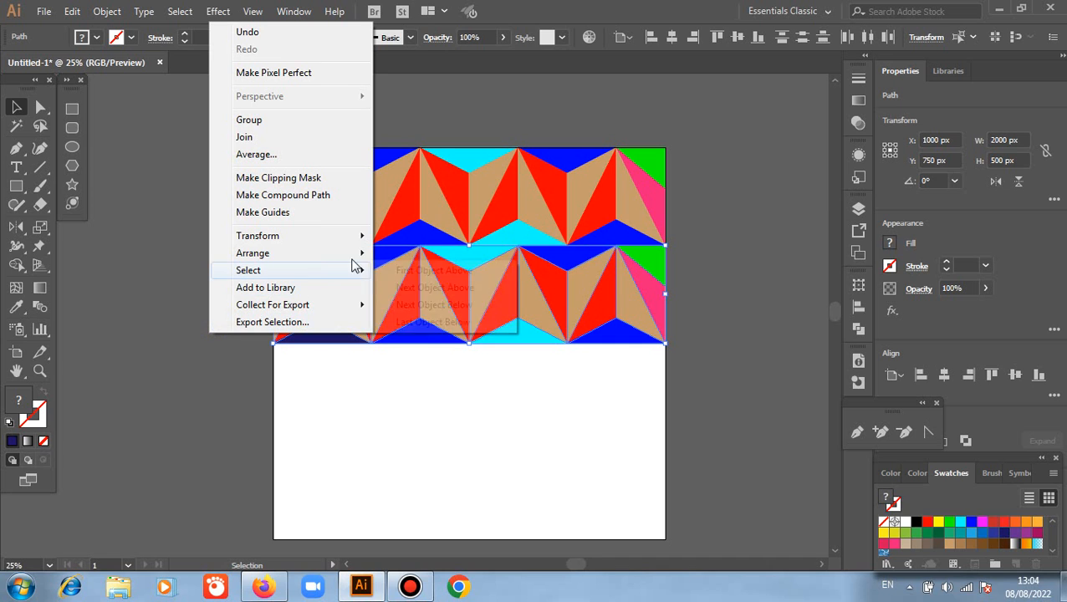
{"action": "mouse_move", "coordinate": [364, 254]}
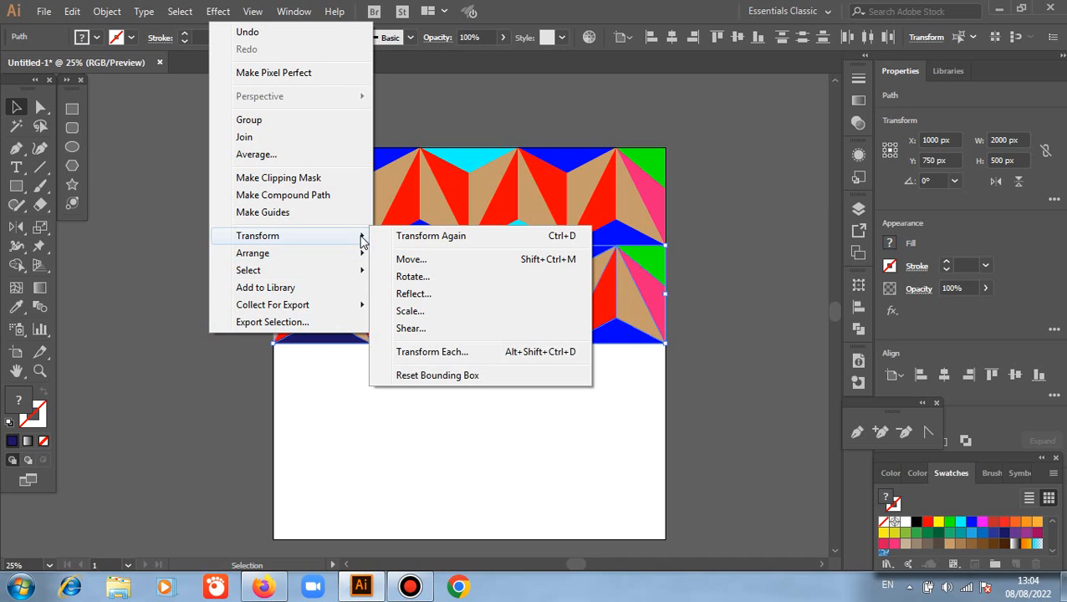
{"action": "mouse_move", "coordinate": [359, 235]}
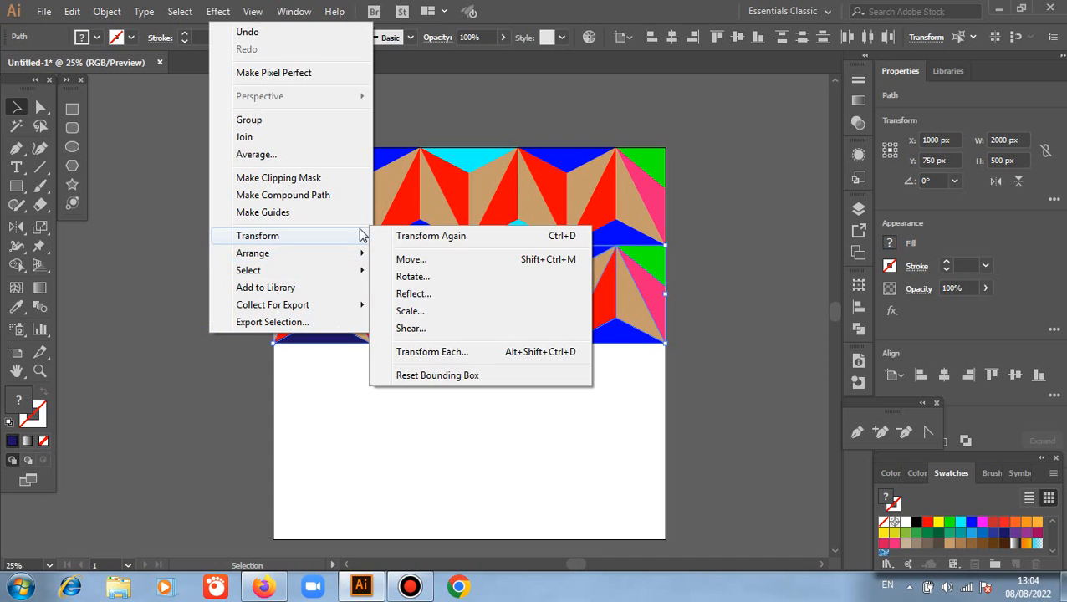
{"action": "left_click", "coordinate": [414, 297]}
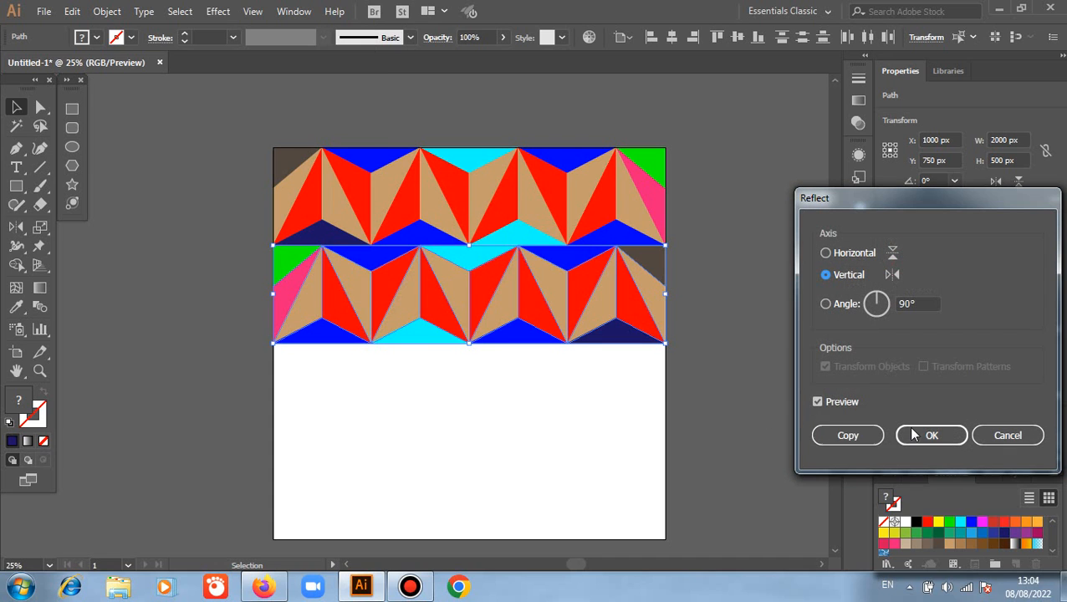
{"action": "left_click", "coordinate": [924, 433]}
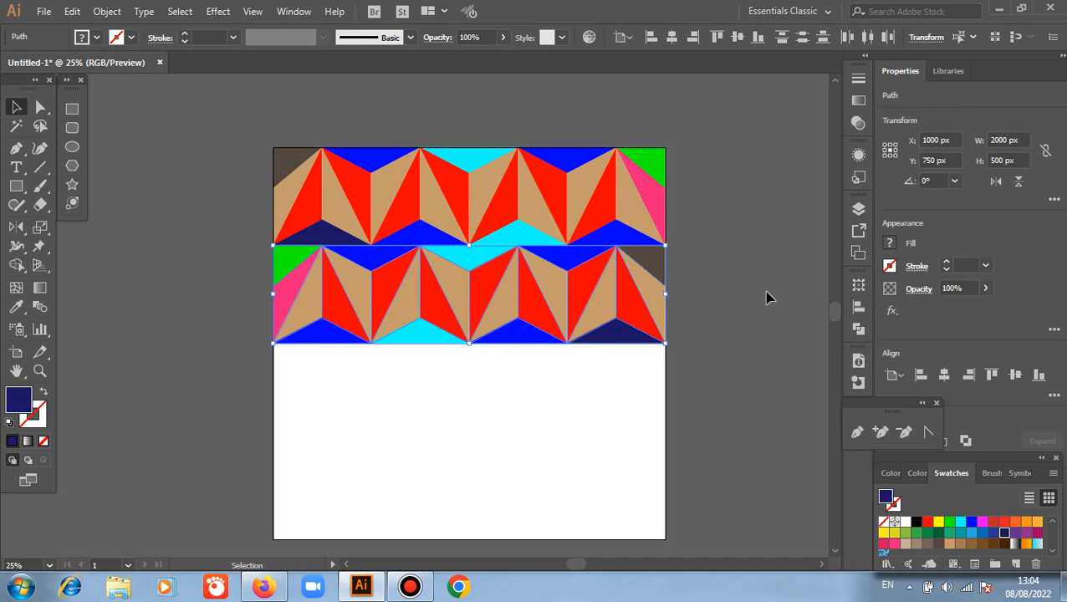
{"action": "left_click", "coordinate": [769, 298]}
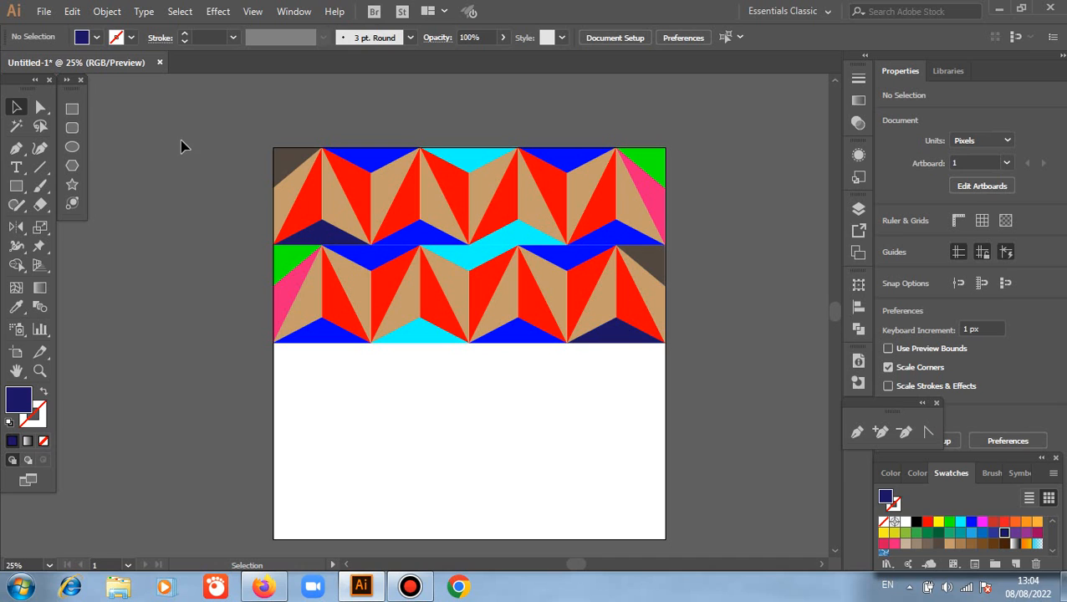
- Select both rows, place a copy of them directly below to fill the artboard's lower half, and deselect
{"action": "left_click_drag", "start_coordinate": [183, 130], "coordinate": [717, 380]}
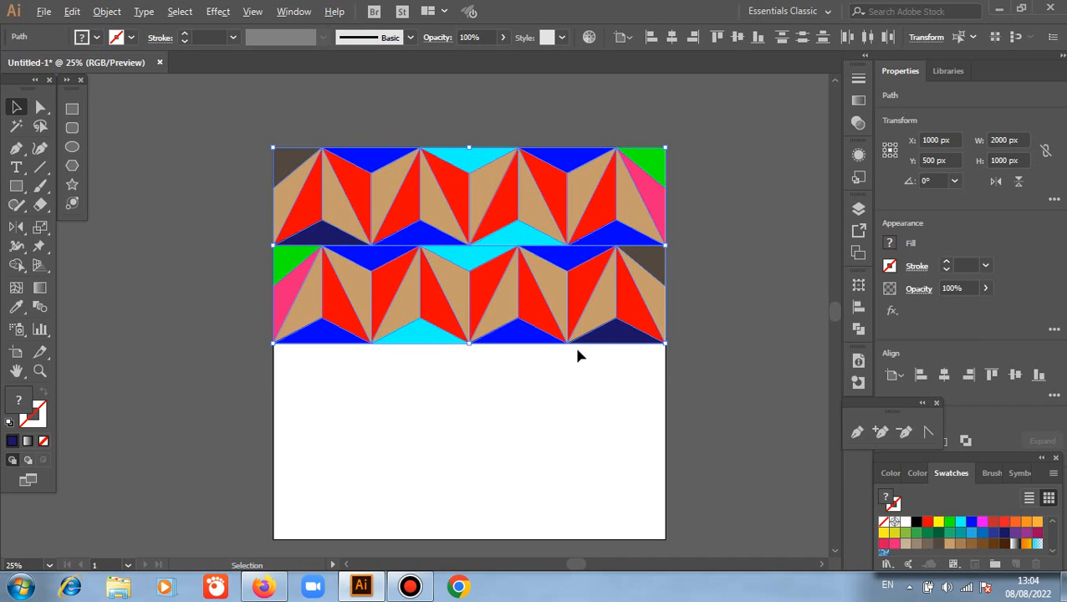
{"action": "left_click_drag", "start_coordinate": [565, 328], "coordinate": [585, 515]}
{"action": "left_click_drag", "start_coordinate": [427, 430], "coordinate": [427, 431]}
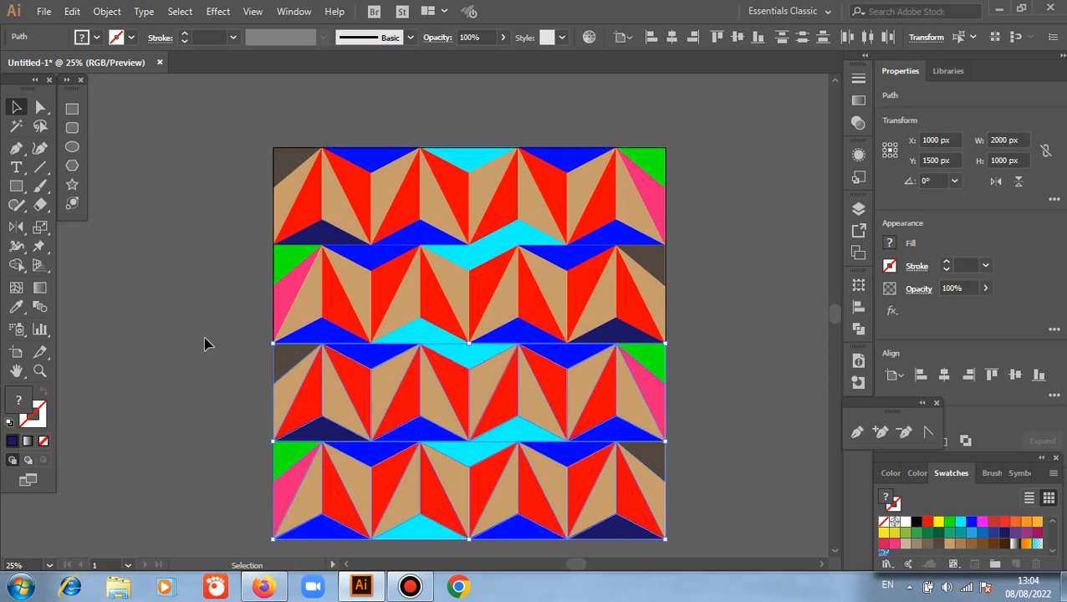
{"action": "scroll", "coordinate": [206, 344], "scroll_direction": "down", "scroll_amount": 1}
{"action": "left_click", "coordinate": [164, 328]}
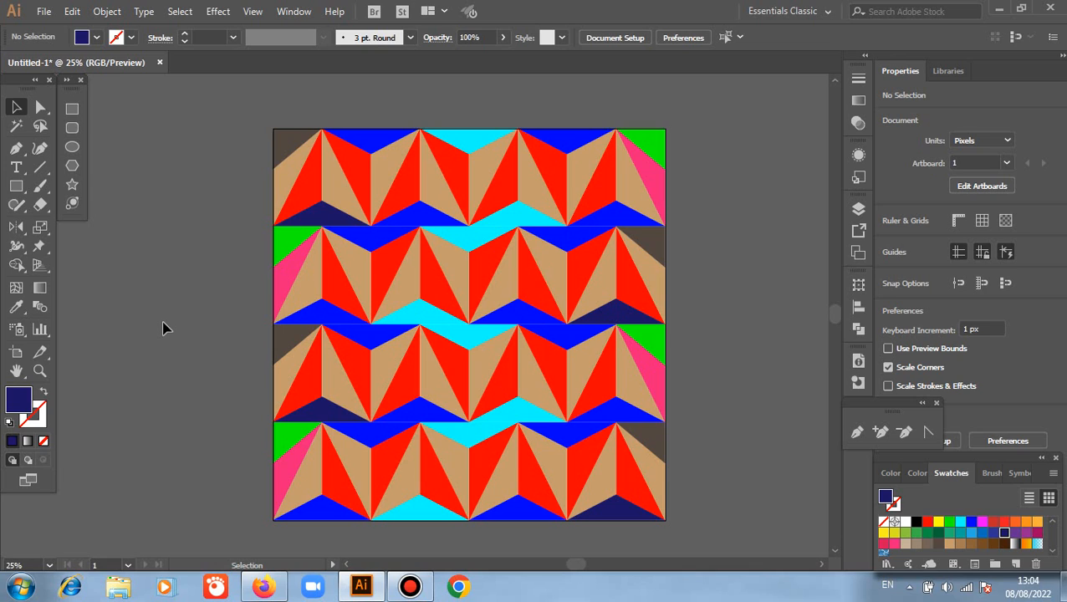
- Recolour the first blue triangle along the second row's upper edge by sampling the navy triangle above it, and deselect it
{"action": "left_click", "coordinate": [366, 248]}
{"action": "key", "text": "i"}
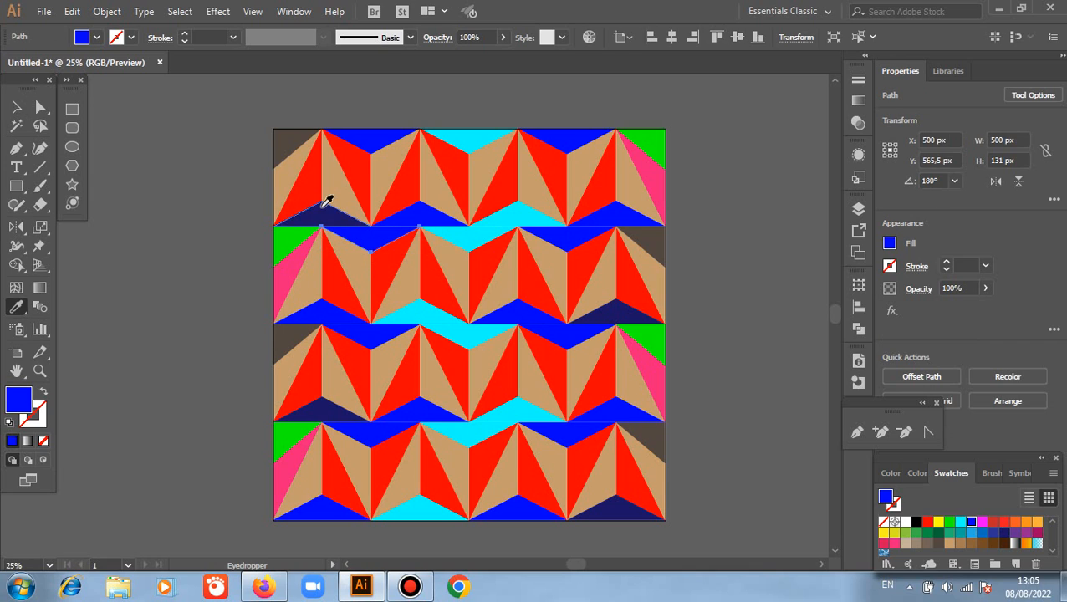
{"action": "left_click", "coordinate": [307, 234]}
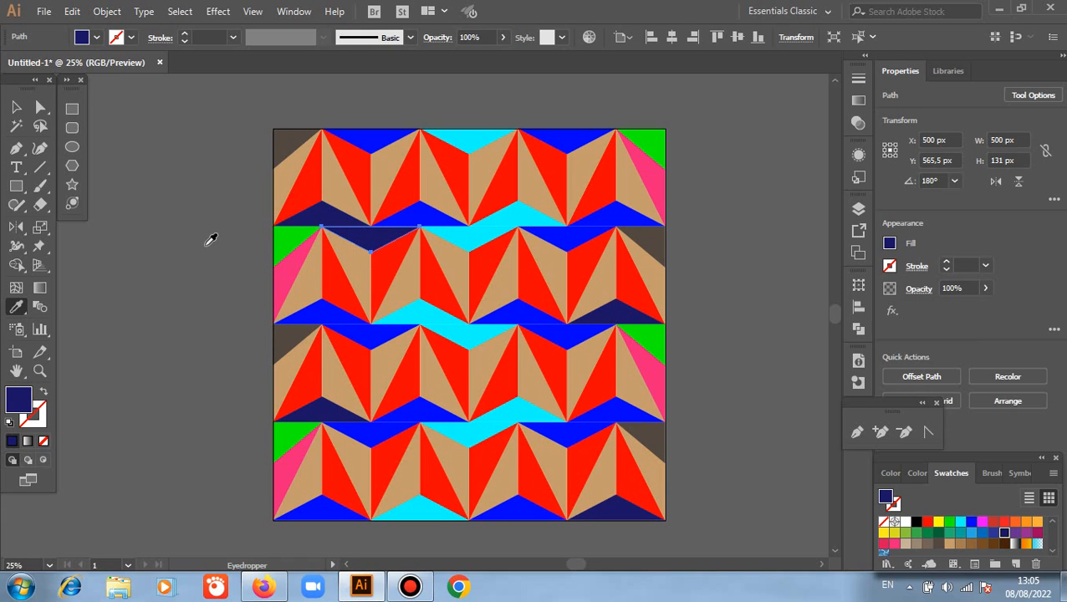
{"action": "key", "text": "v"}
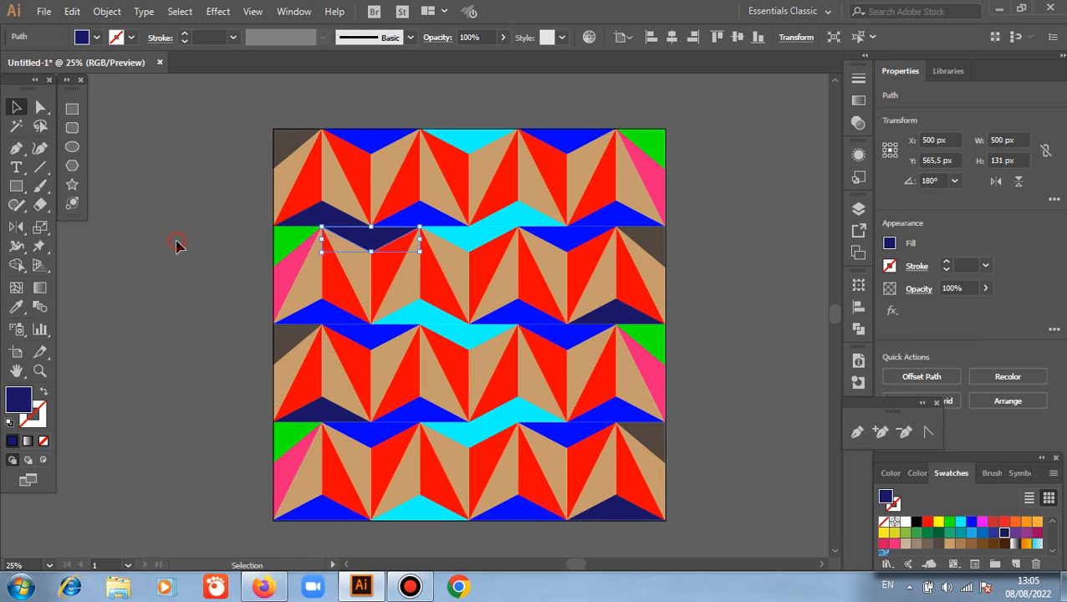
{"action": "left_click", "coordinate": [176, 244]}
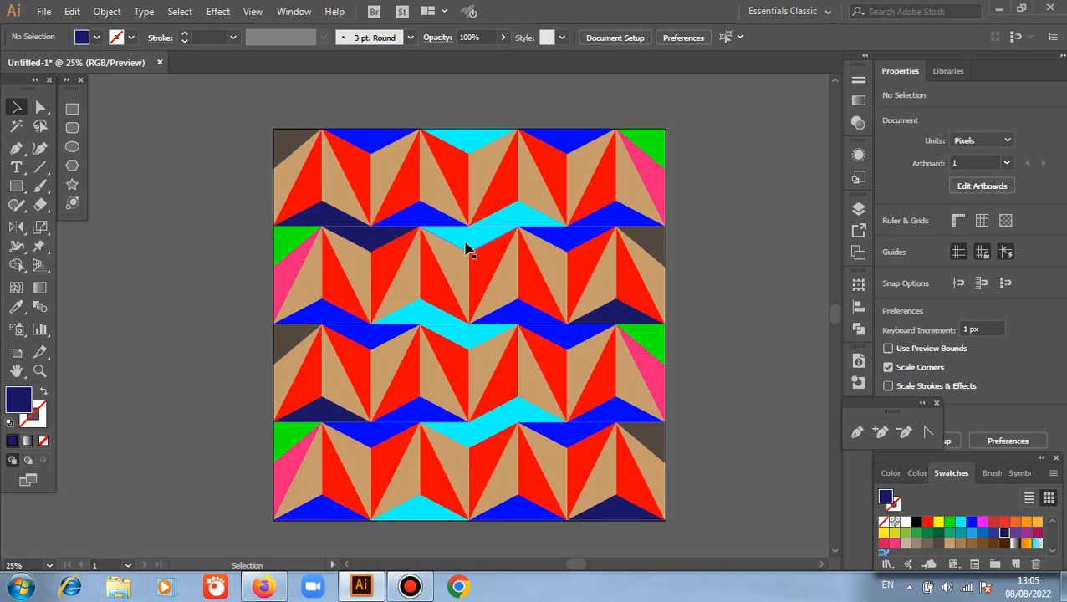
- Recolour the middle cyan triangle along the second row's upper edge by sampling the blue triangle above it
{"action": "left_click", "coordinate": [441, 211]}
{"action": "key", "text": "i"}
{"action": "left_click", "coordinate": [433, 215]}
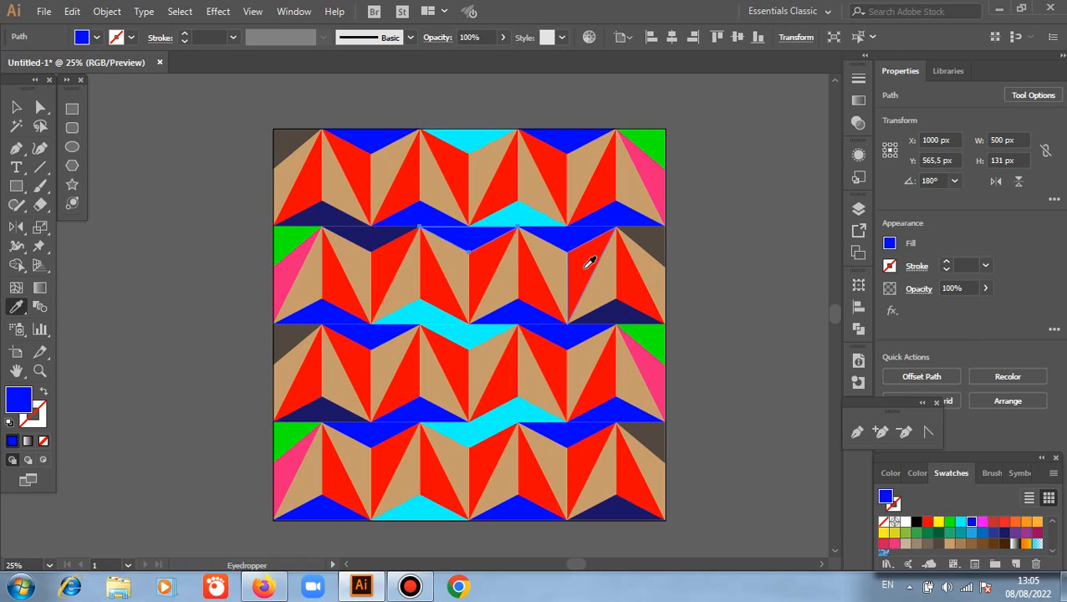
{"action": "key", "text": "v"}
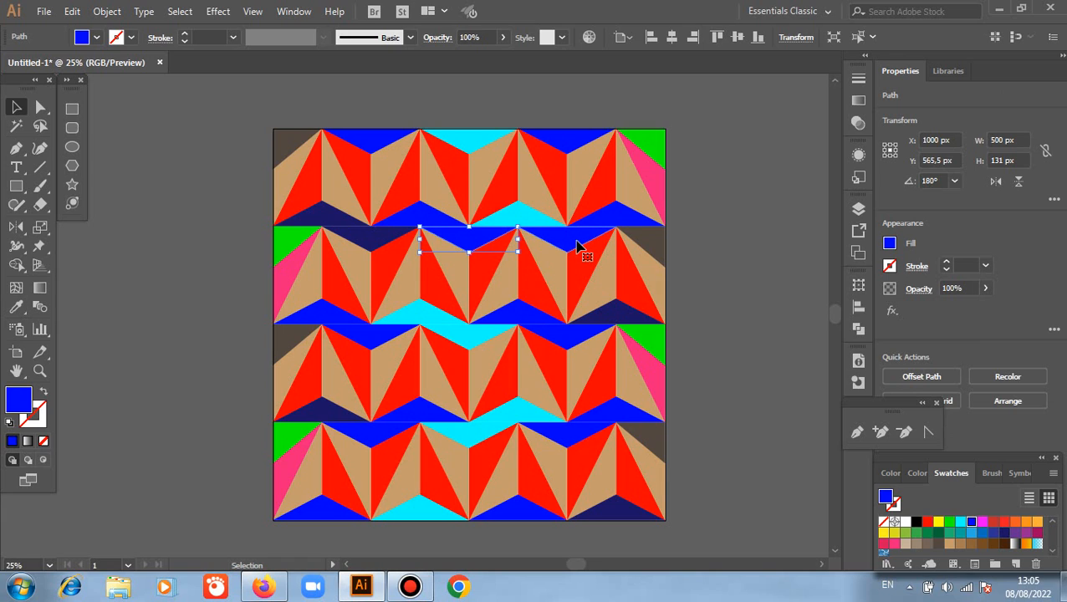
- Recolour the third triangle along the second row's upper edge by sampling the cyan triangle above it
{"action": "left_click", "coordinate": [577, 246]}
{"action": "key", "text": "i"}
{"action": "left_click", "coordinate": [522, 214]}
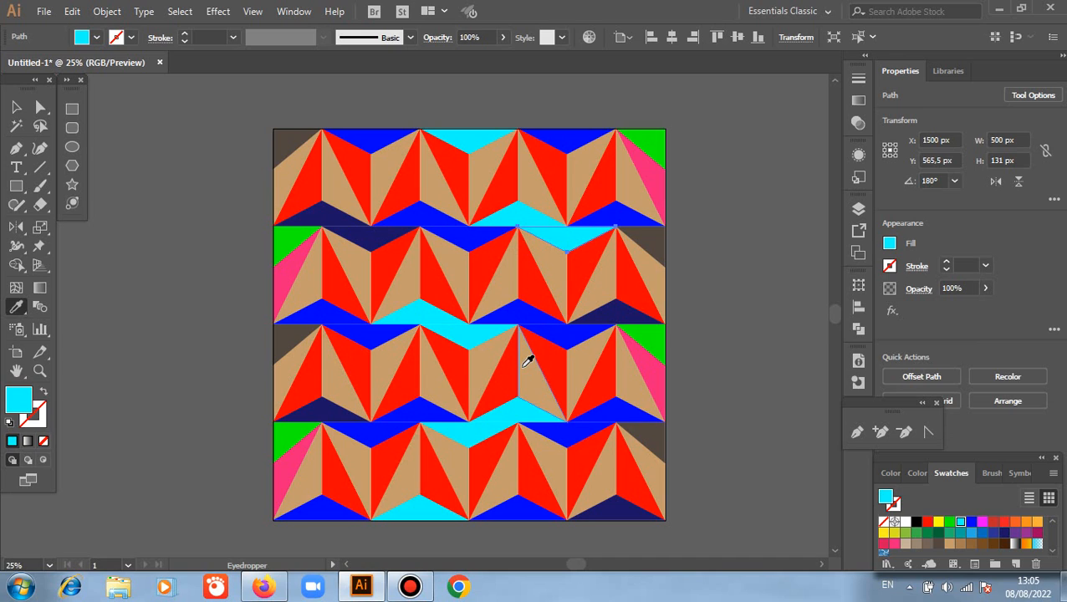
{"action": "key", "text": "v"}
- Recolour the first blue triangle along the fourth row's upper edge by sampling the navy triangle above it, and deselect it
{"action": "left_click", "coordinate": [370, 435]}
{"action": "key", "text": "i"}
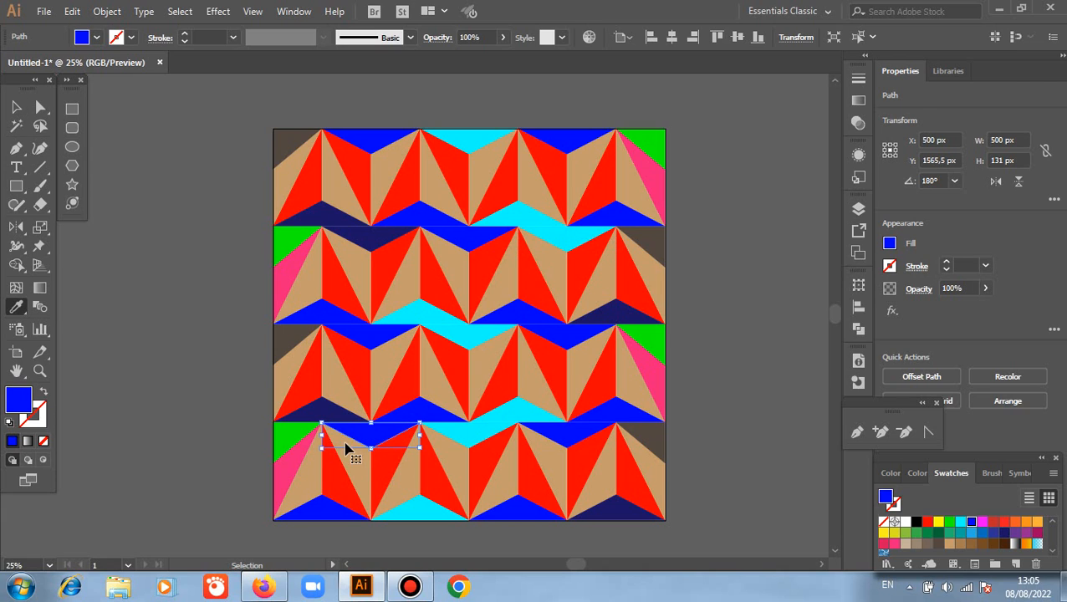
{"action": "left_click", "coordinate": [323, 411]}
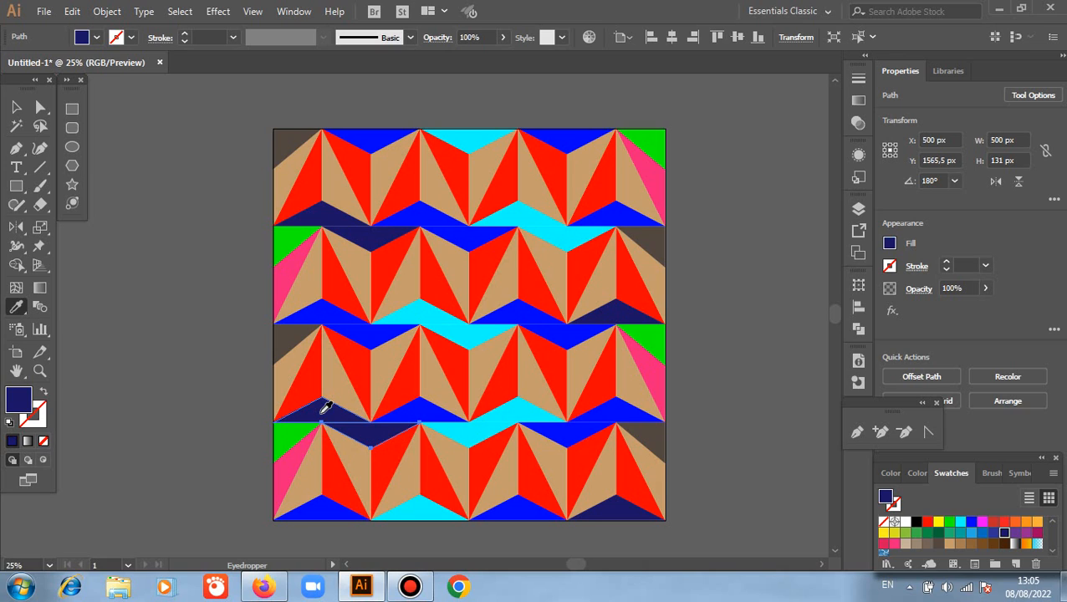
{"action": "key", "text": "v"}
{"action": "left_click", "coordinate": [237, 325]}
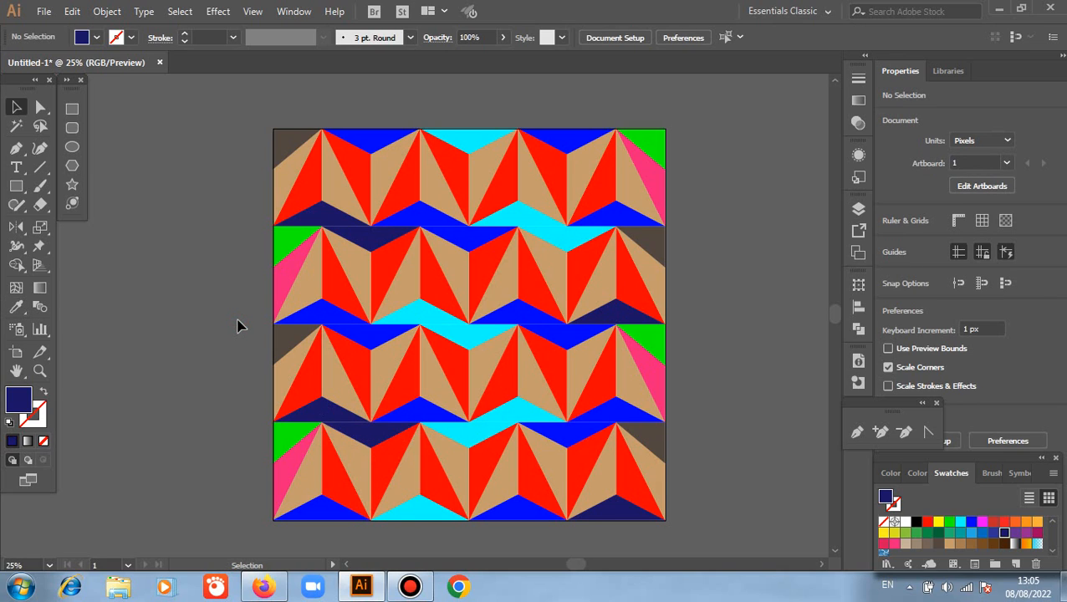
{"action": "scroll", "coordinate": [237, 325], "scroll_direction": "down", "scroll_amount": 1}
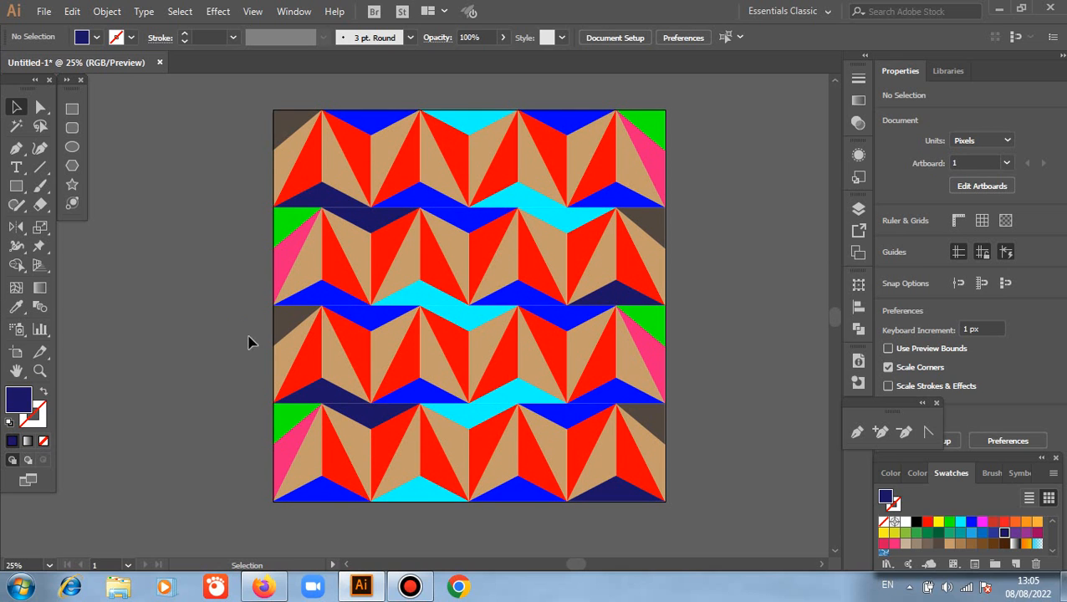
{"action": "left_click_drag", "start_coordinate": [262, 371], "coordinate": [320, 363]}
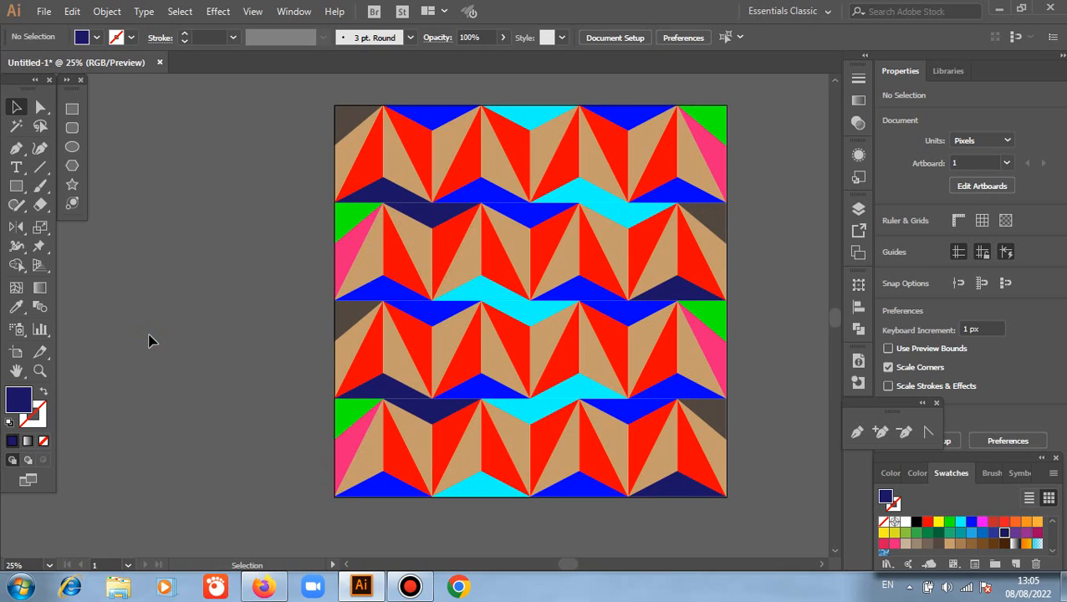
{"action": "scroll", "coordinate": [149, 341], "scroll_direction": "up", "scroll_amount": 1}
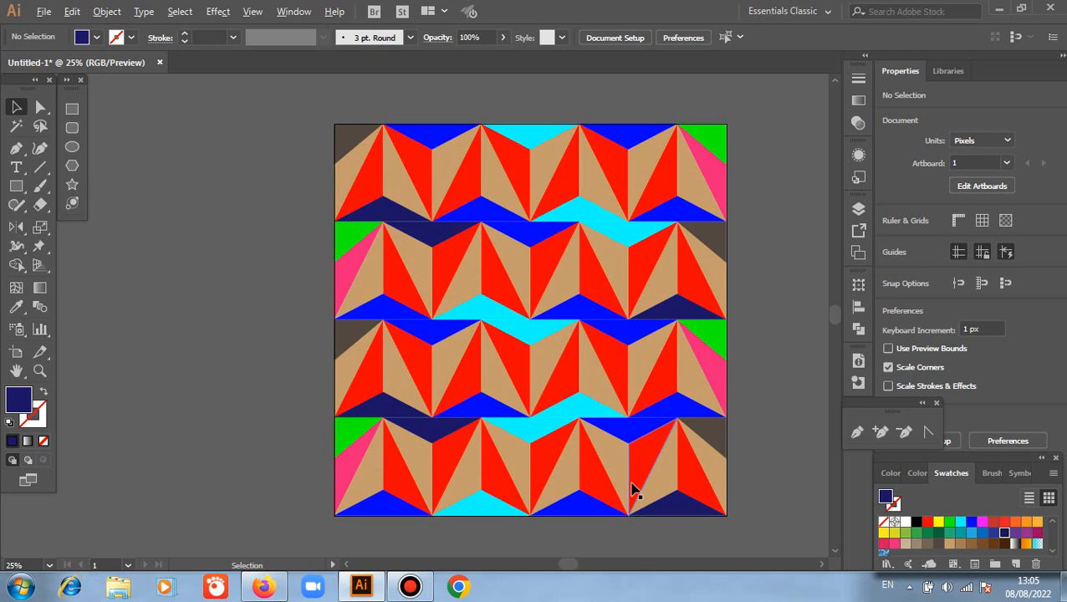
{"action": "scroll", "coordinate": [631, 492], "scroll_direction": "down", "scroll_amount": 1}
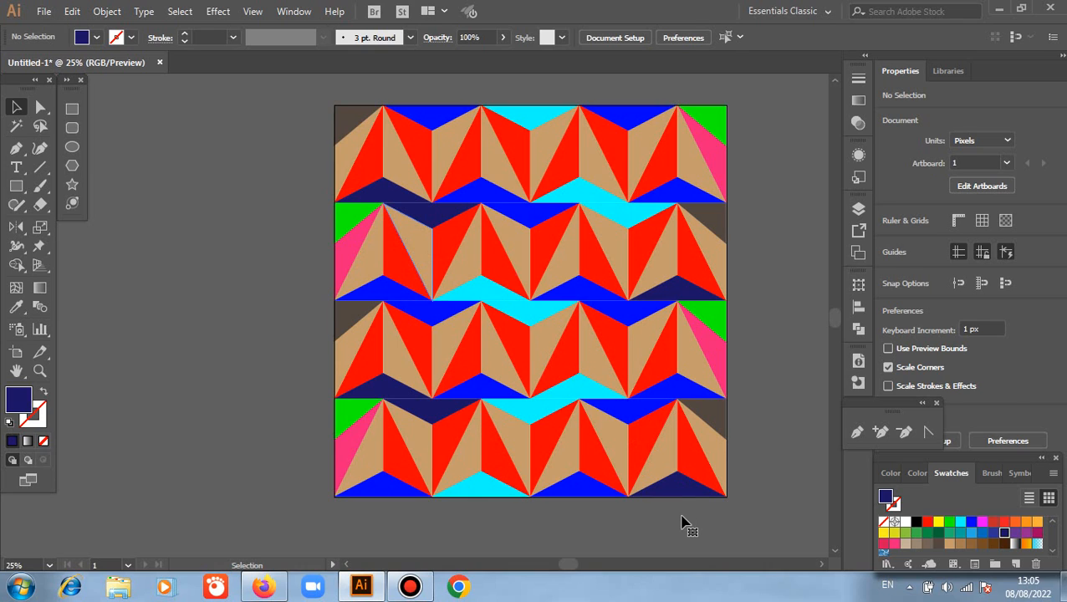
- Fill the second row's tan triangle in the second column with yellow and the one in the third column with pink, and deselect
{"action": "left_click", "coordinate": [393, 267]}
{"action": "left_click", "coordinate": [939, 521]}
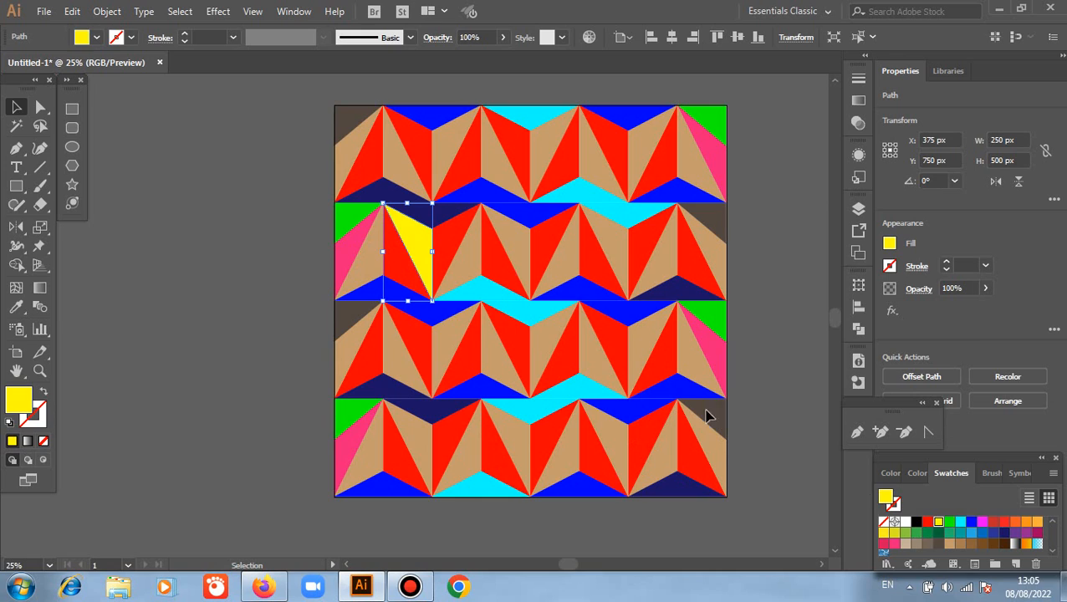
{"action": "left_click", "coordinate": [469, 270]}
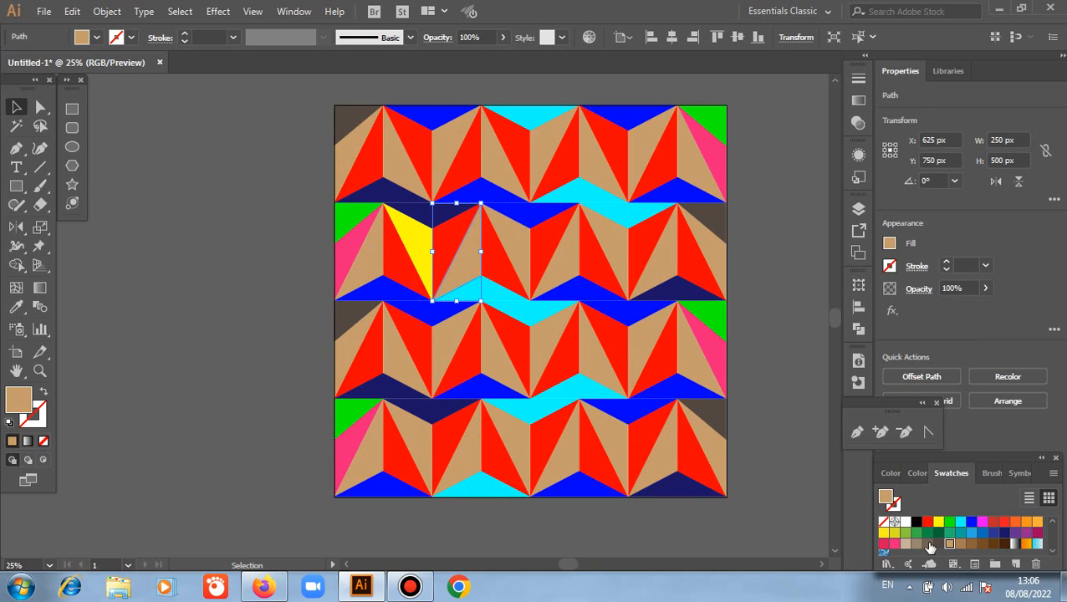
{"action": "left_click", "coordinate": [894, 544]}
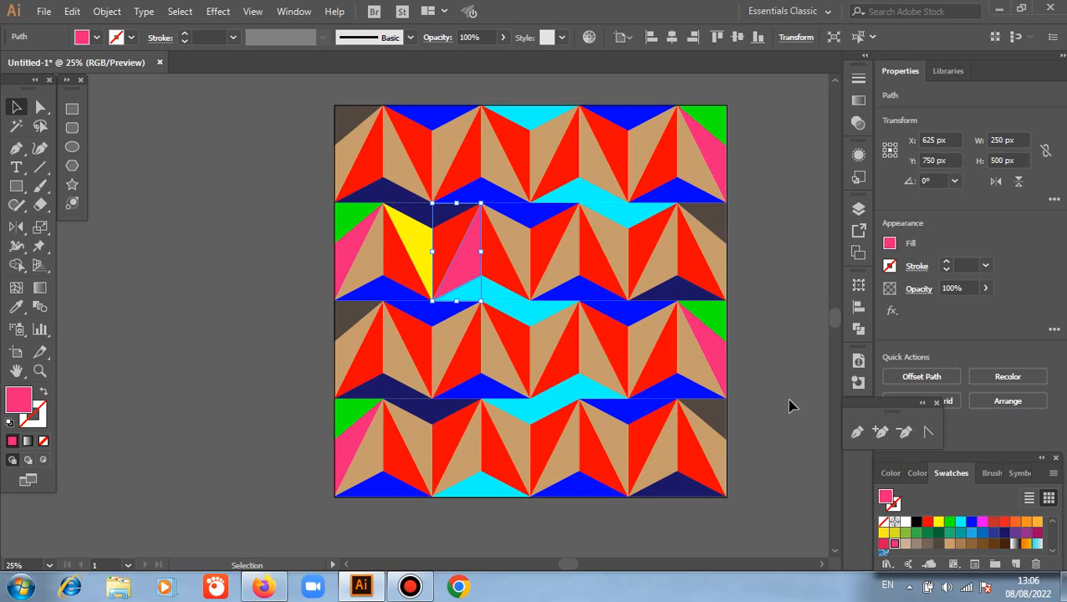
{"action": "key", "text": "ctrl+shift+a"}
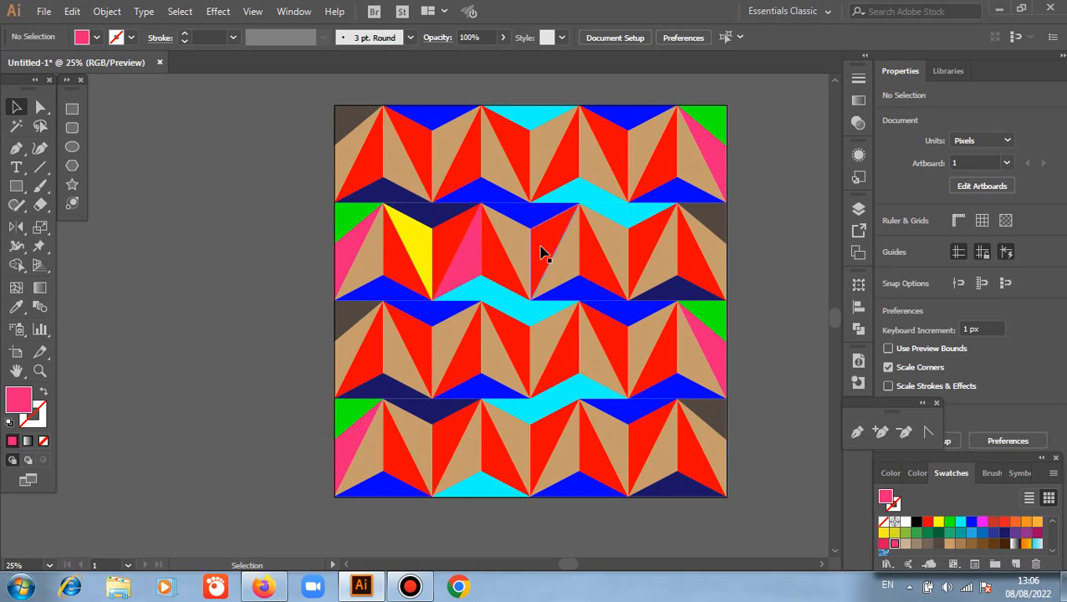
- Fill the second row's red triangle in the fifth column with medium blue and the tan one in the sixth with dark brown
{"action": "left_click", "coordinate": [542, 252]}
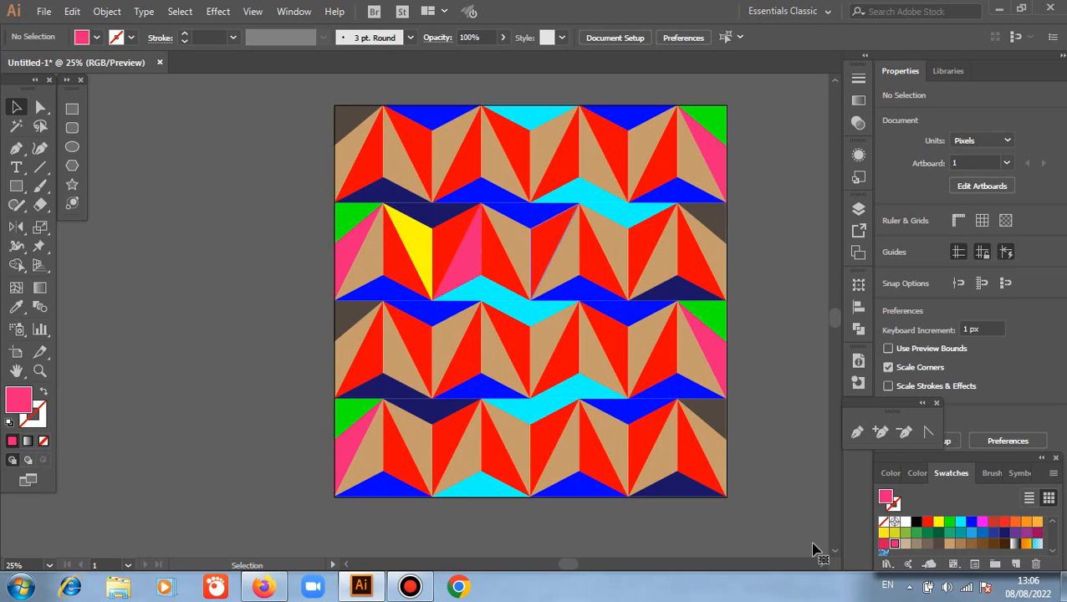
{"action": "left_click", "coordinate": [983, 533]}
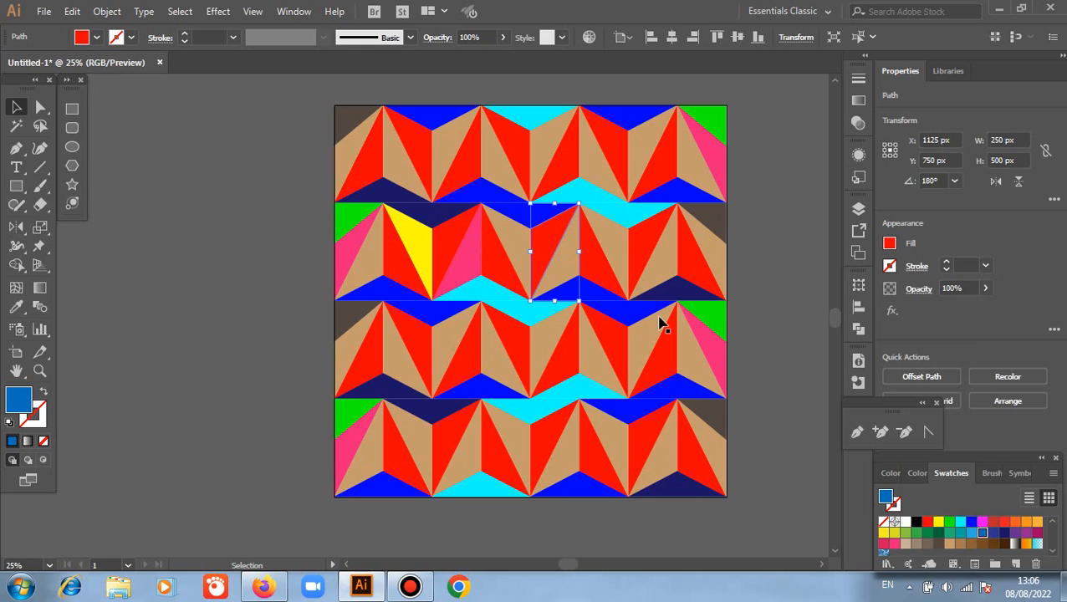
{"action": "left_click", "coordinate": [614, 253]}
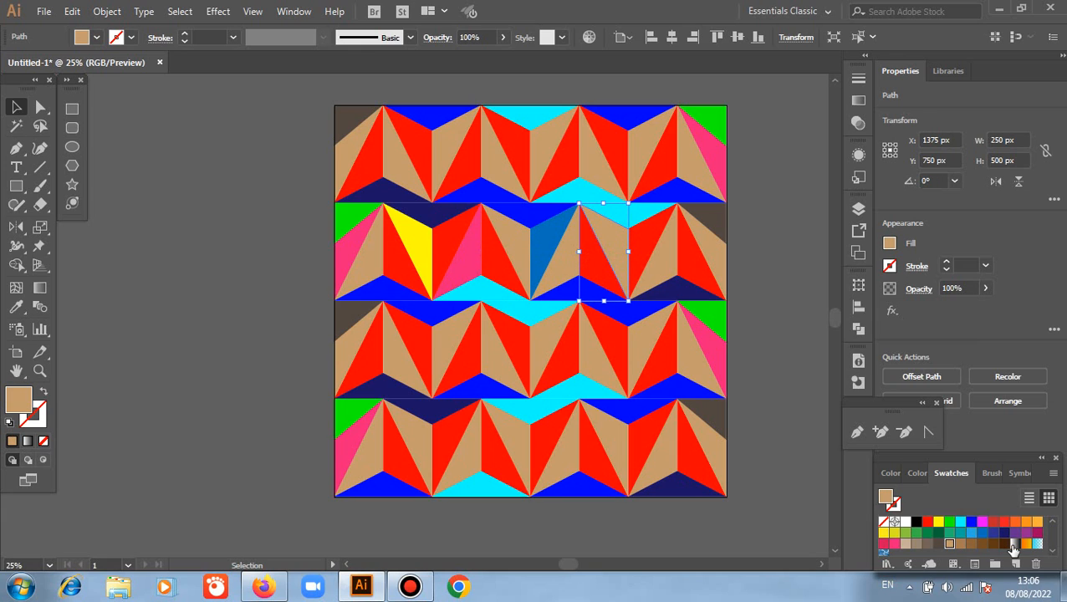
{"action": "left_click", "coordinate": [1007, 545]}
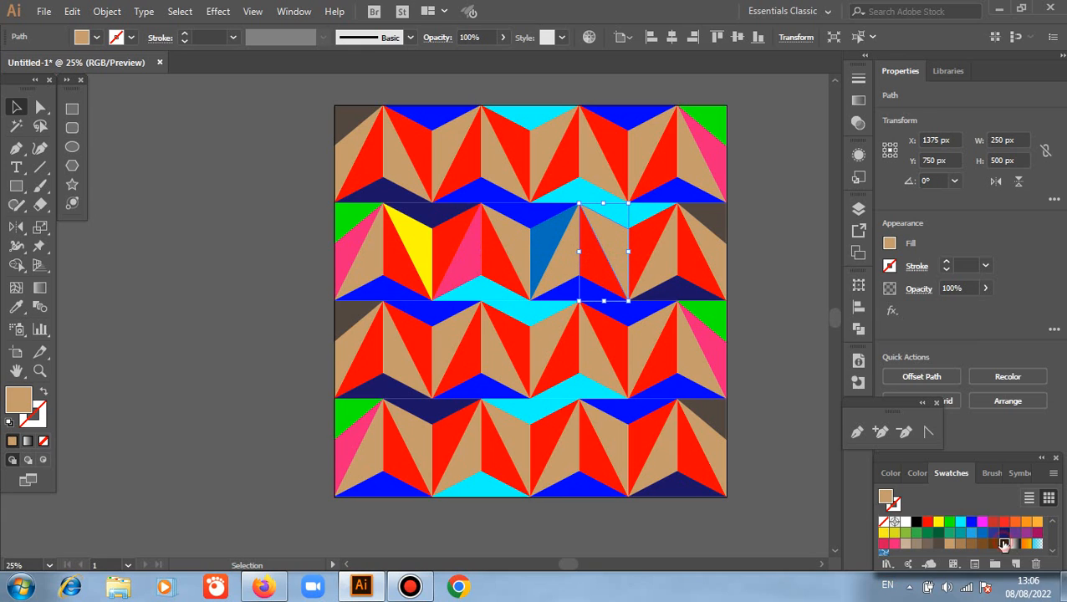
{"action": "left_click", "coordinate": [797, 333]}
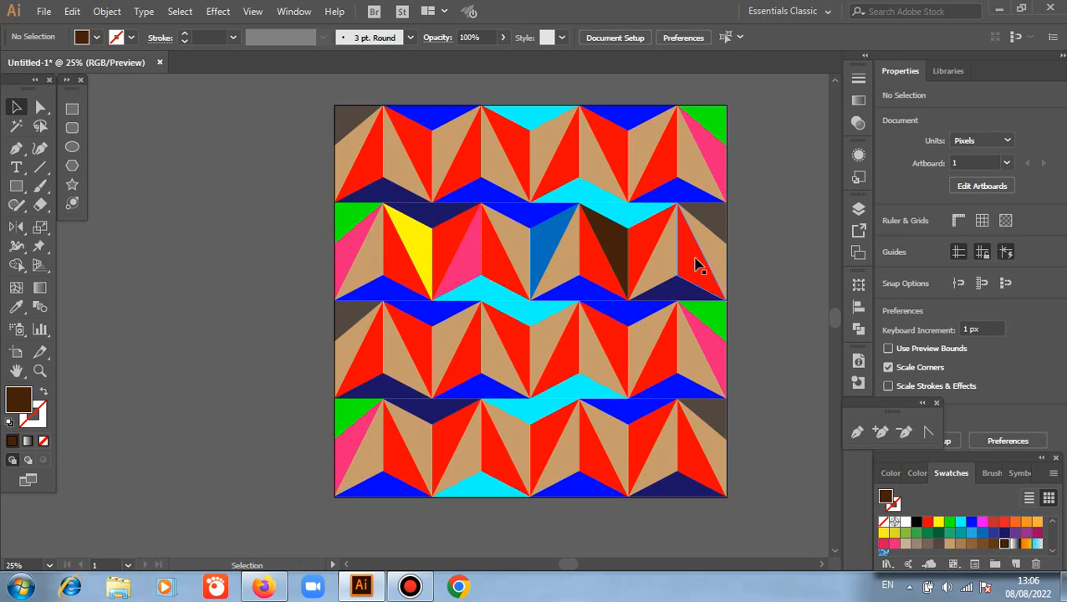
- Fill the red triangle in the second row's last column with white and the tan one in the third row's second column with light beige
{"action": "left_click", "coordinate": [699, 265]}
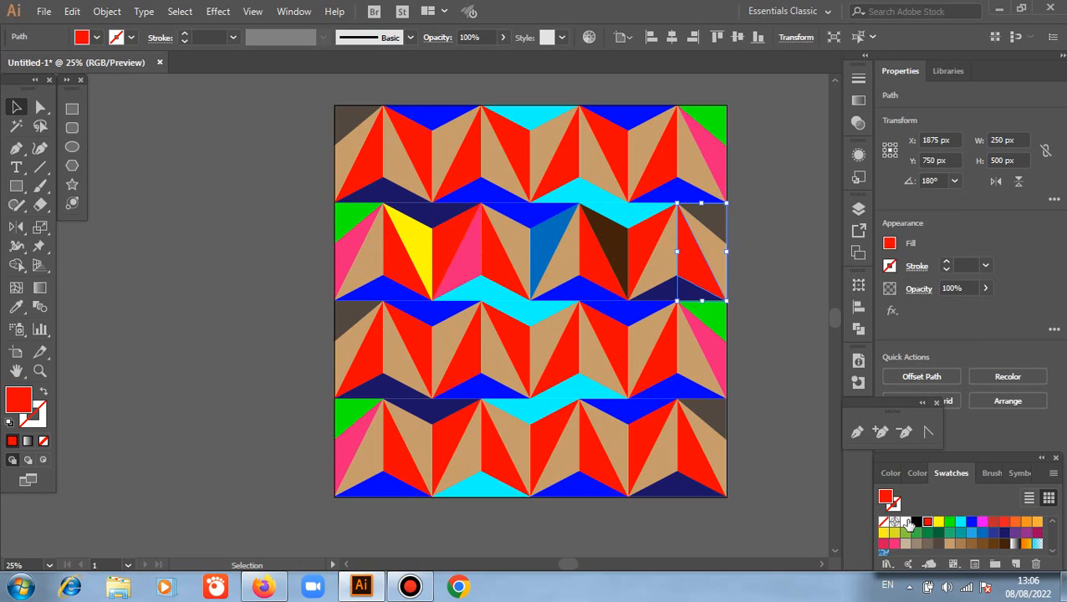
{"action": "left_click", "coordinate": [912, 521]}
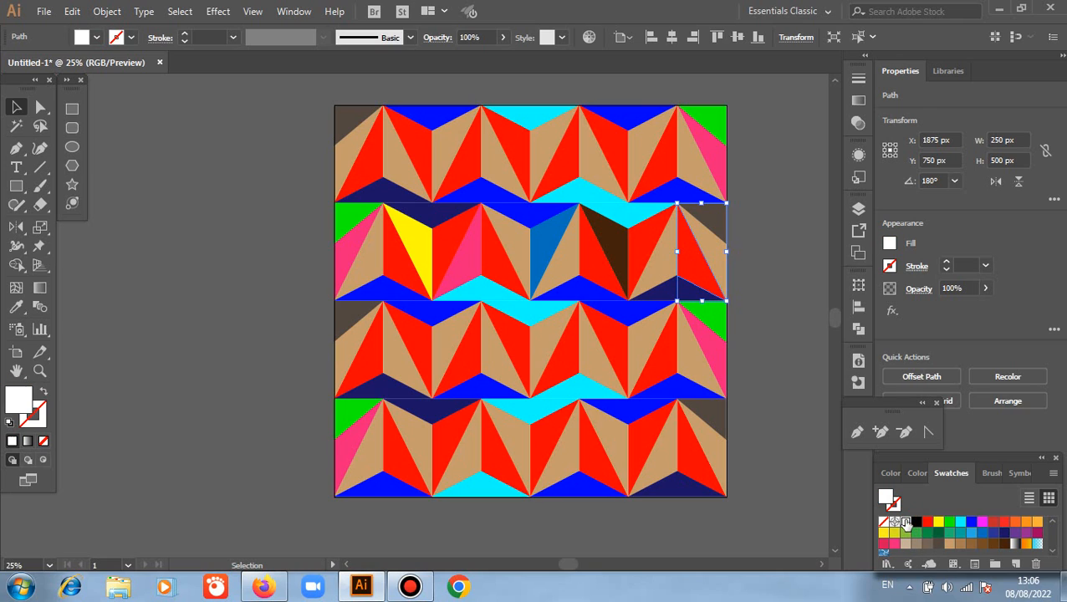
{"action": "left_click", "coordinate": [402, 357]}
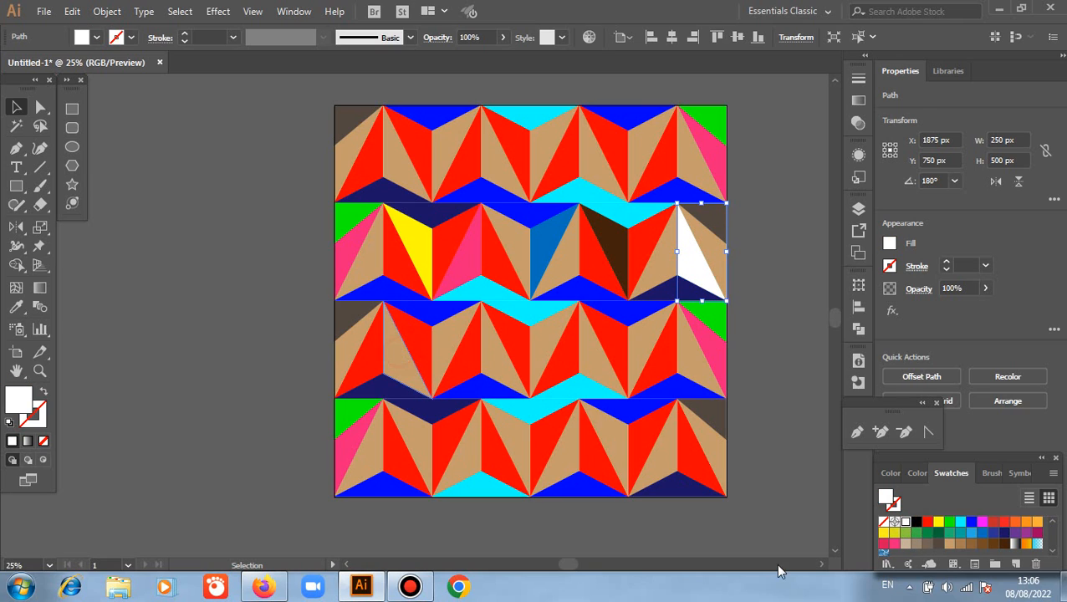
{"action": "left_click", "coordinate": [907, 546]}
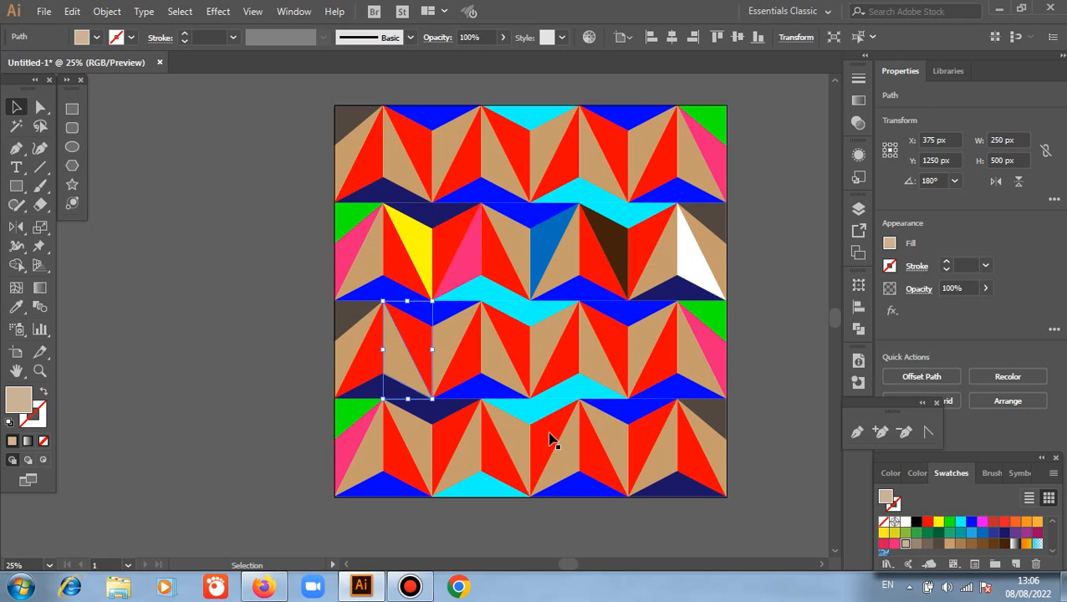
- Fill the tan triangles in the first and third columns of the third row with the same light grey swatch
{"action": "left_click", "coordinate": [347, 345]}
{"action": "scroll", "coordinate": [954, 546], "scroll_direction": "down", "scroll_amount": 2}
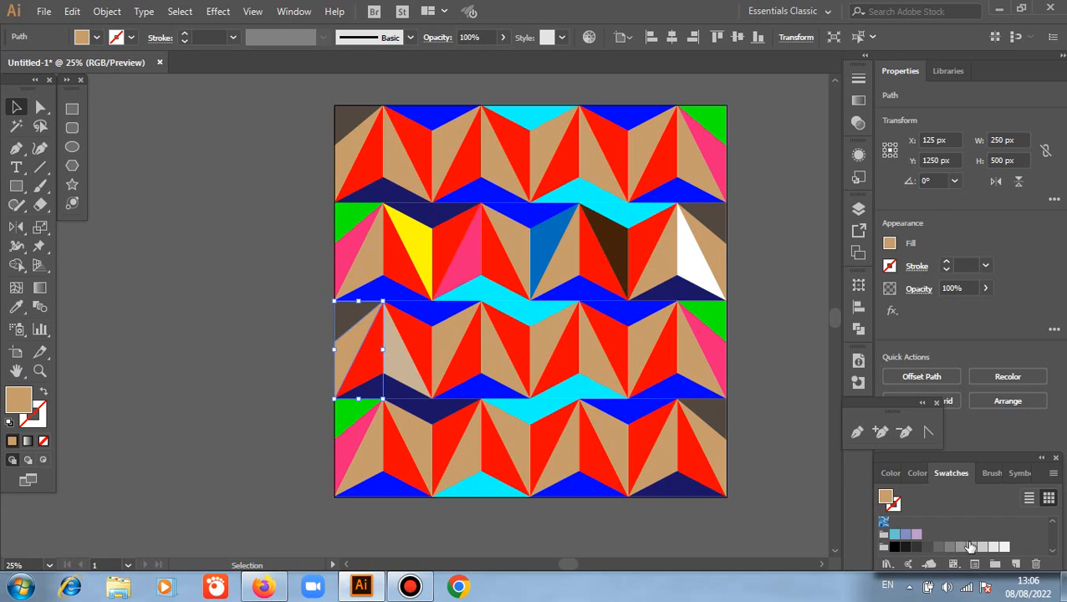
{"action": "left_click", "coordinate": [992, 547]}
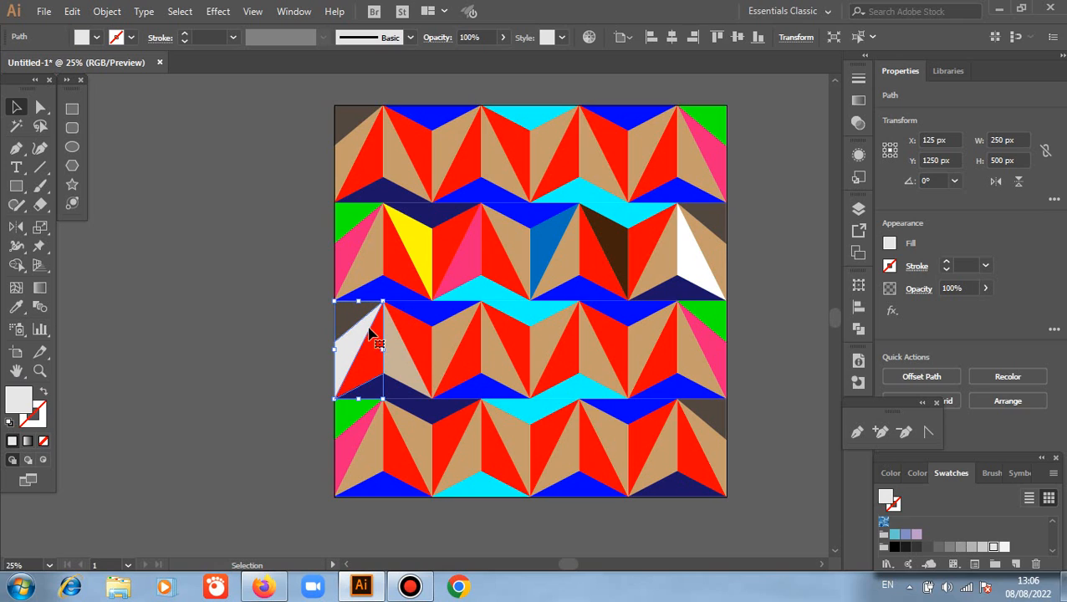
{"action": "left_click", "coordinate": [448, 350]}
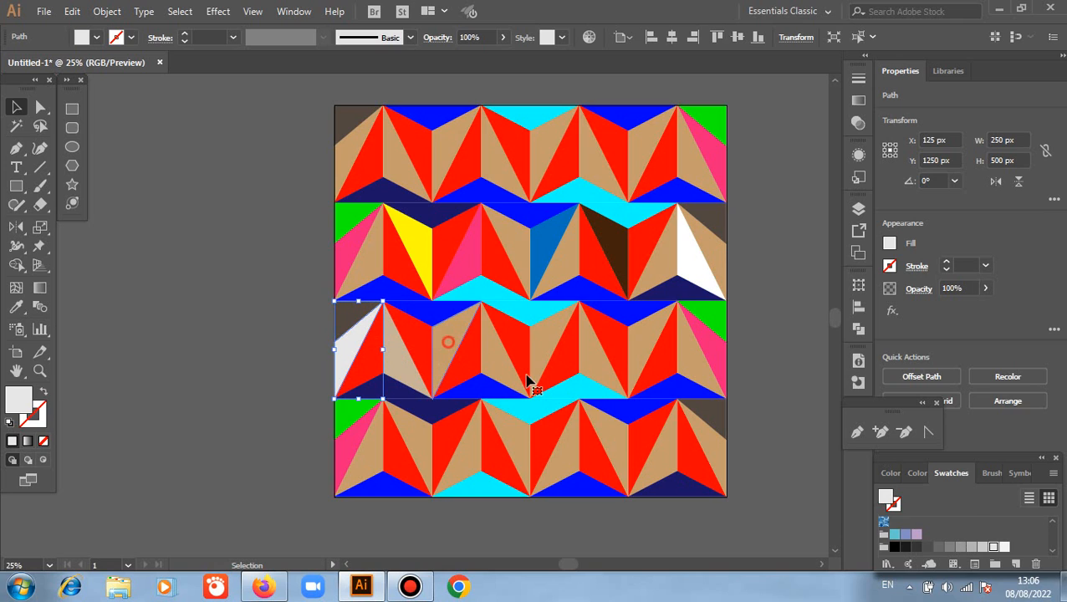
{"action": "scroll", "coordinate": [986, 554], "scroll_direction": "up", "scroll_amount": 2}
{"action": "scroll", "coordinate": [1000, 546], "scroll_direction": "up", "scroll_amount": 2}
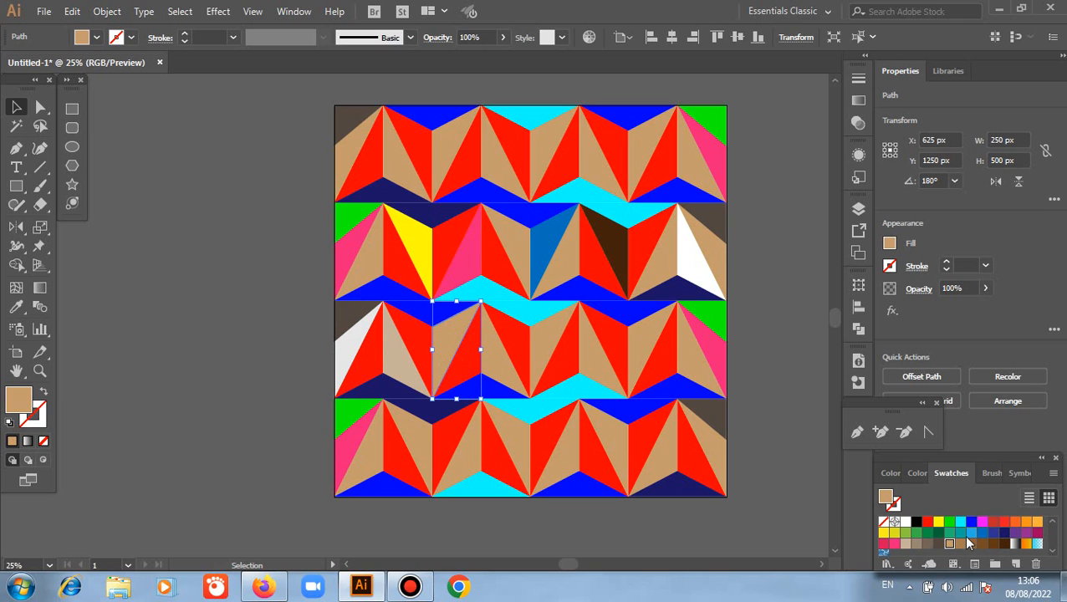
{"action": "scroll", "coordinate": [968, 542], "scroll_direction": "down", "scroll_amount": 3}
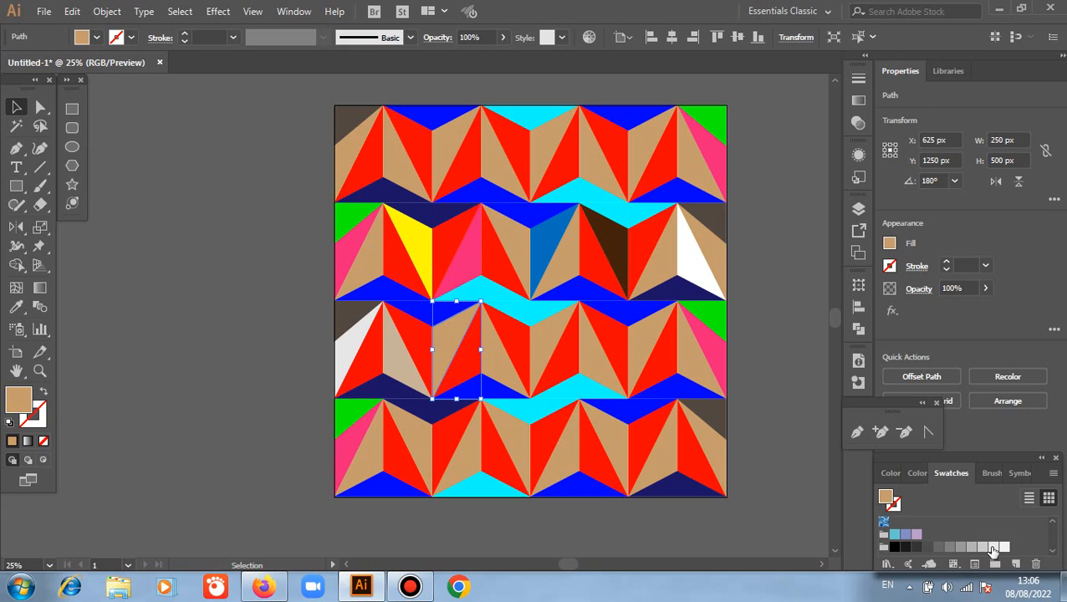
{"action": "left_click", "coordinate": [993, 548]}
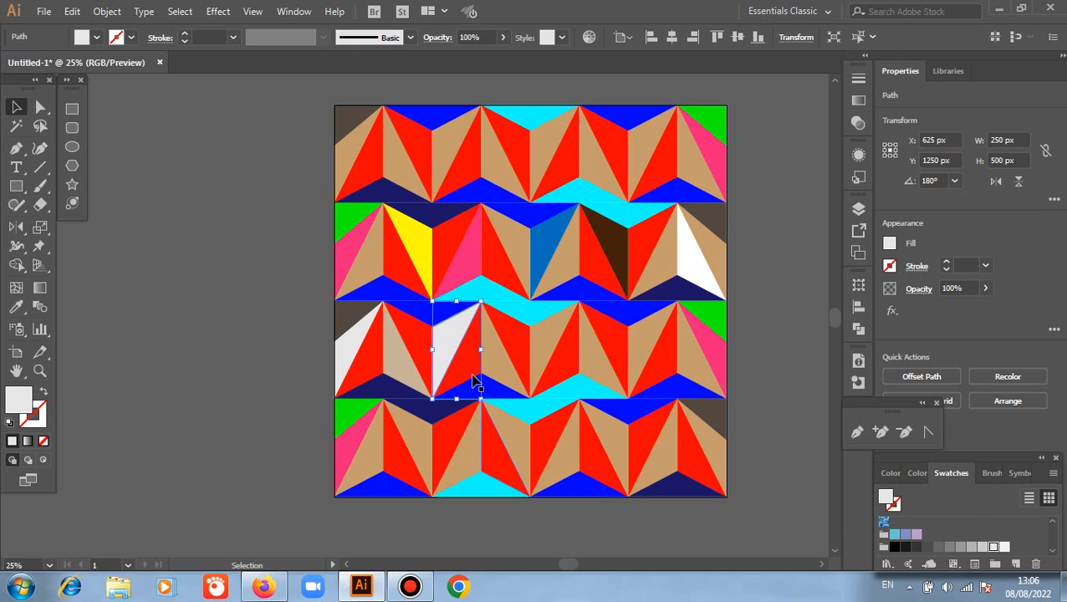
- Fill the third row's red triangle in the third column with crimson and the tan triangle beside it in the fourth with green
{"action": "left_click", "coordinate": [472, 368]}
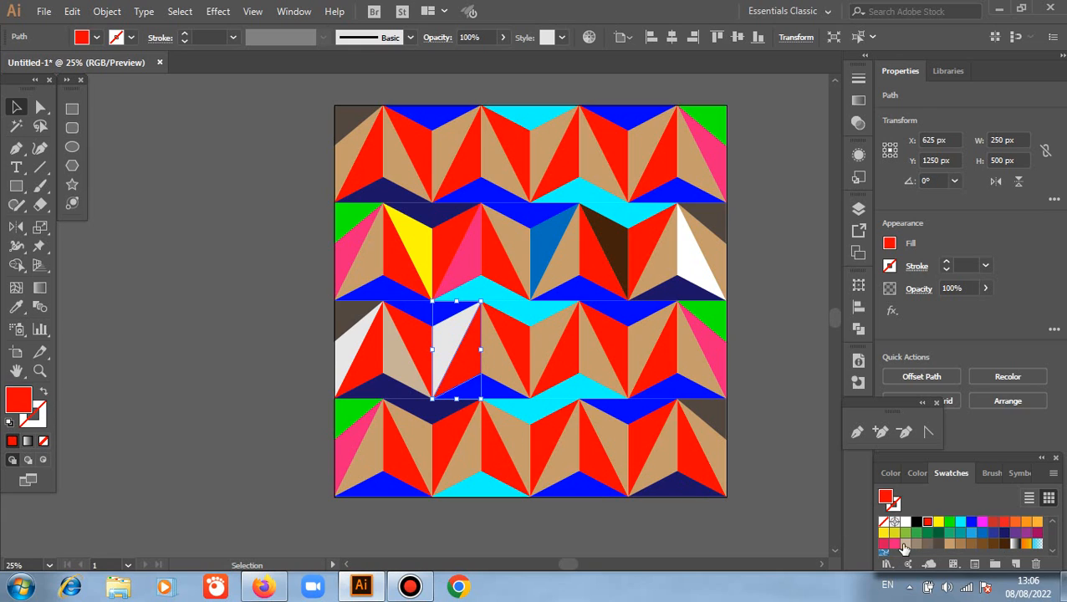
{"action": "left_click", "coordinate": [884, 544]}
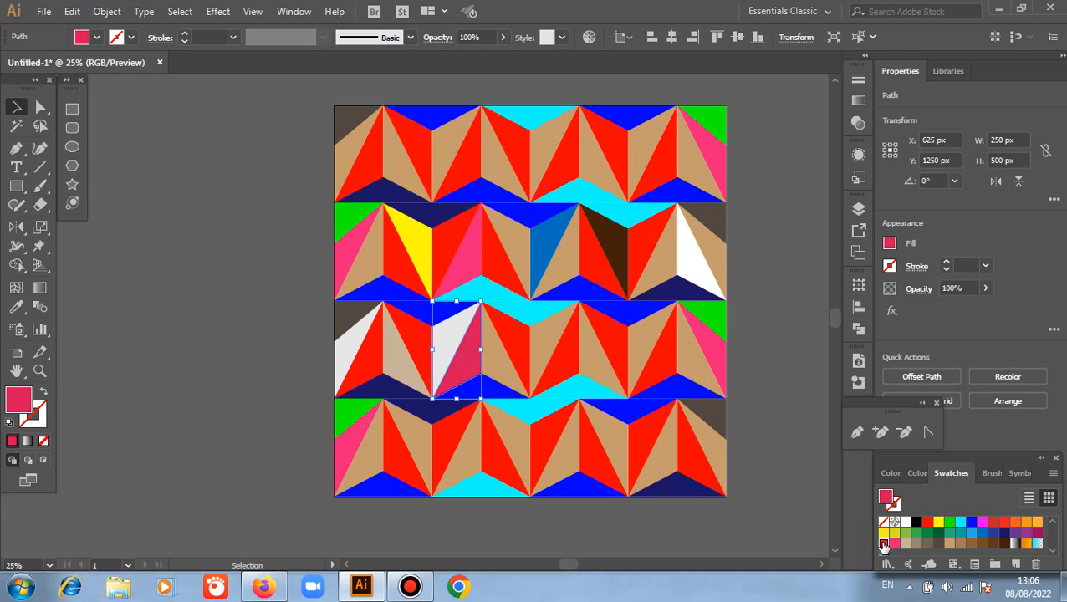
{"action": "left_click", "coordinate": [506, 374]}
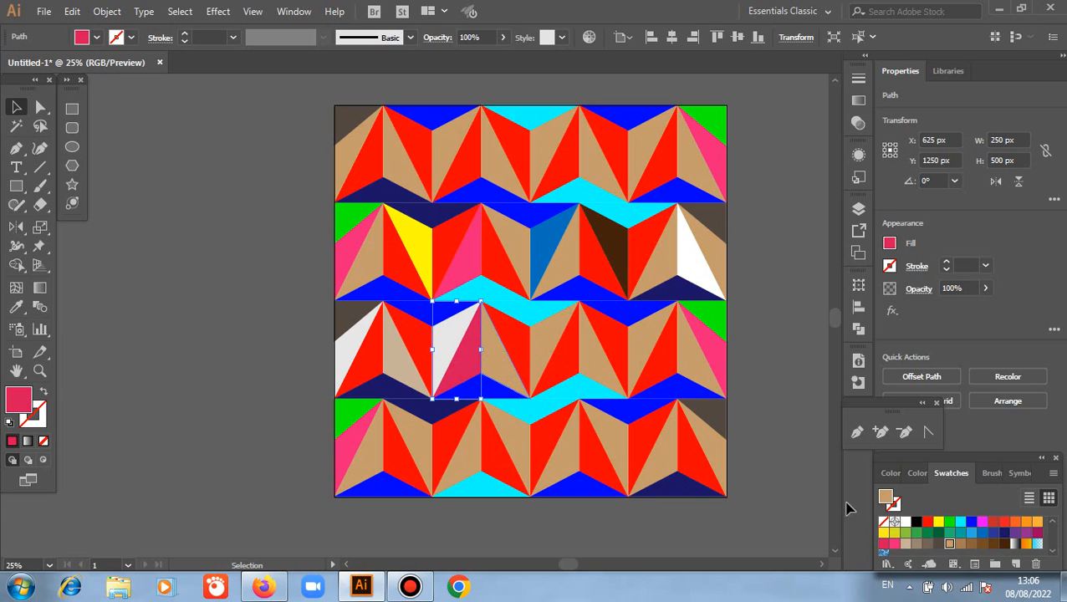
{"action": "left_click", "coordinate": [951, 523]}
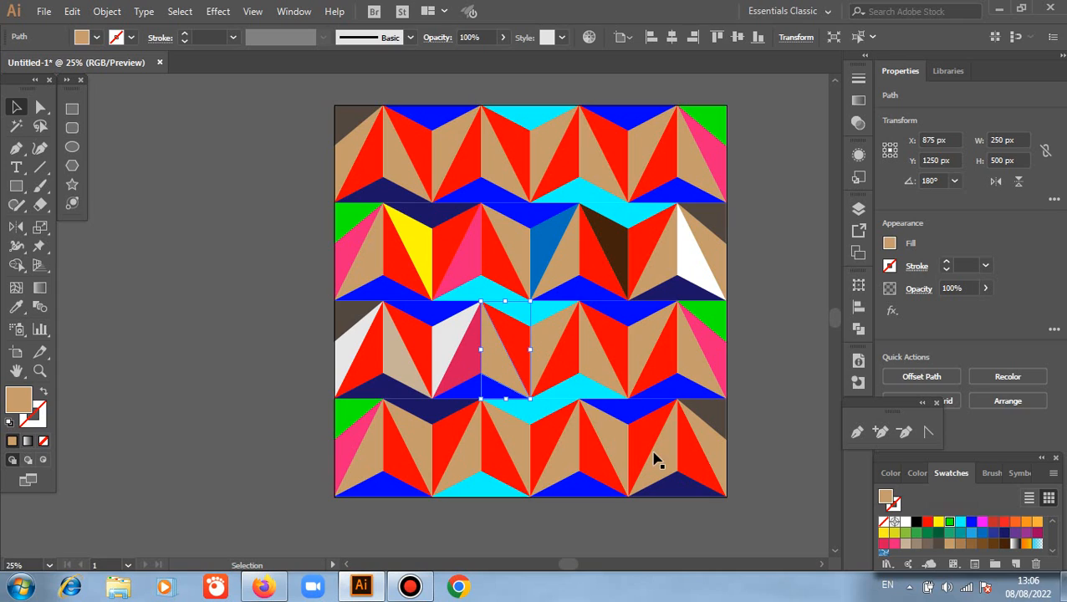
- Recolour the fifth column of the third row, filling the tan triangle with purple and the red one with magenta
{"action": "left_click", "coordinate": [552, 337]}
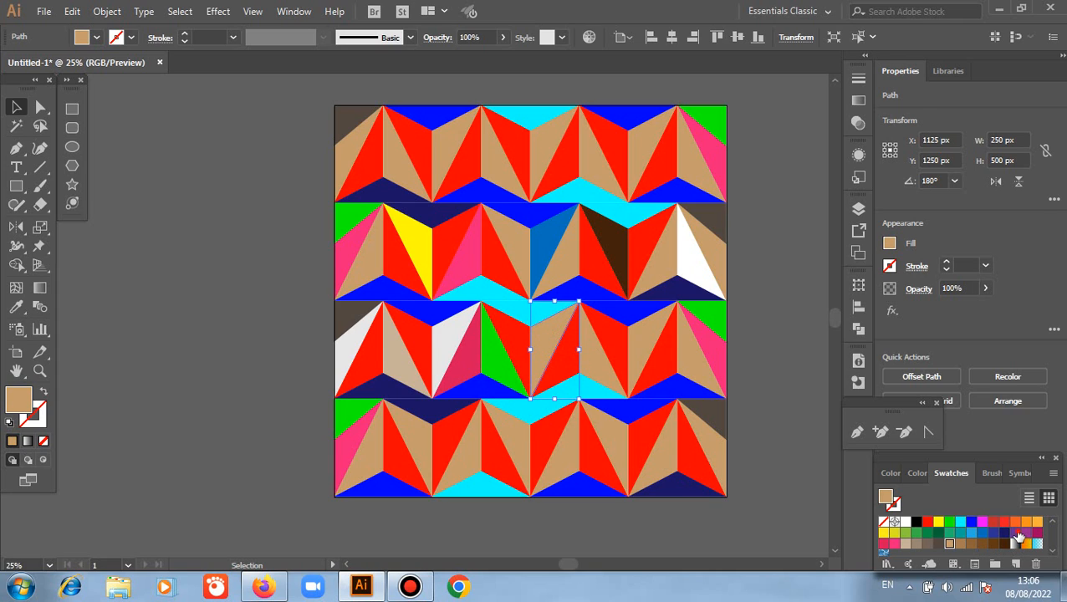
{"action": "left_click", "coordinate": [1015, 533]}
{"action": "left_click", "coordinate": [567, 369]}
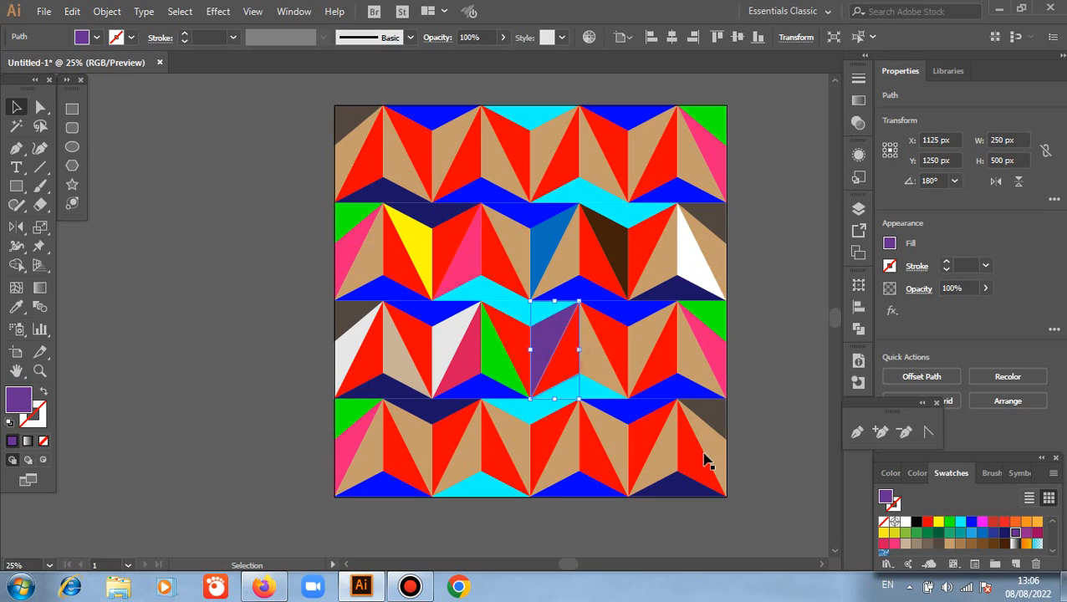
{"action": "left_click", "coordinate": [982, 522]}
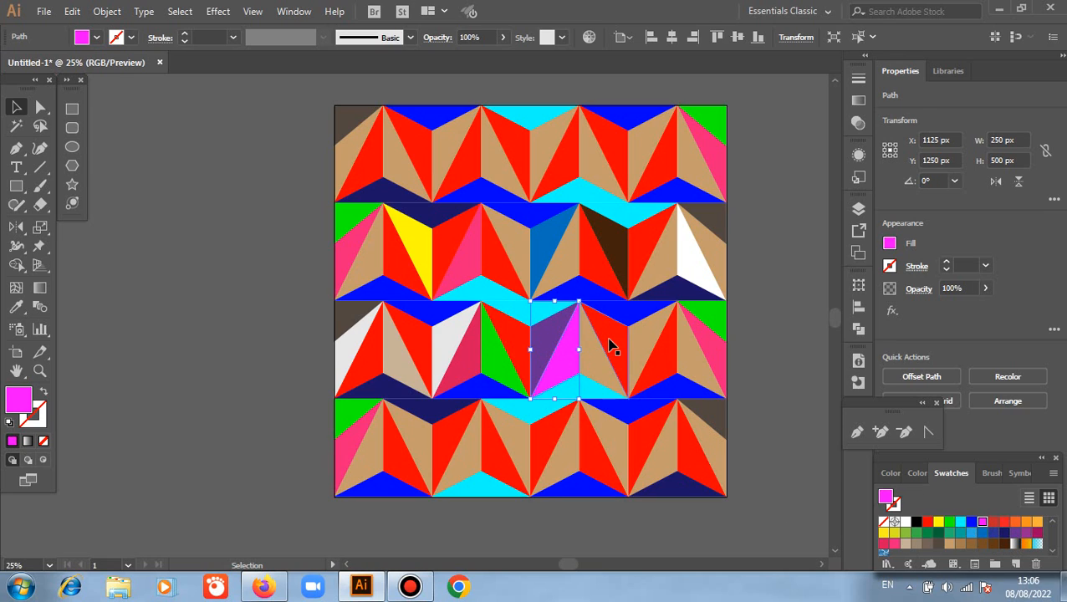
- Fill the third row's tan triangle in the sixth column with mustard yellow and the red triangle in the seventh with black
{"action": "left_click", "coordinate": [598, 363]}
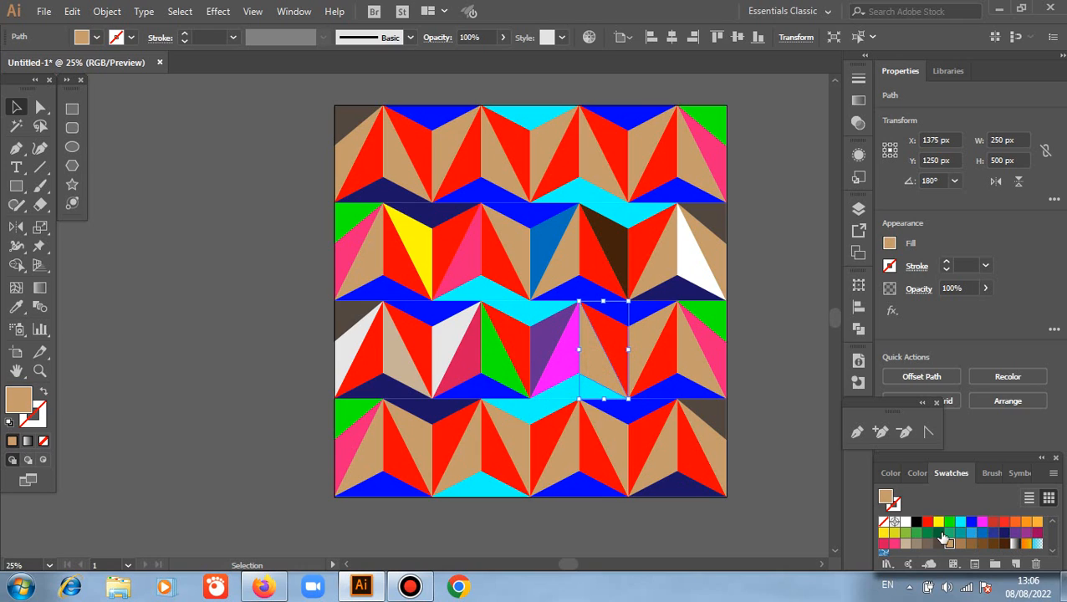
{"action": "left_click", "coordinate": [884, 532]}
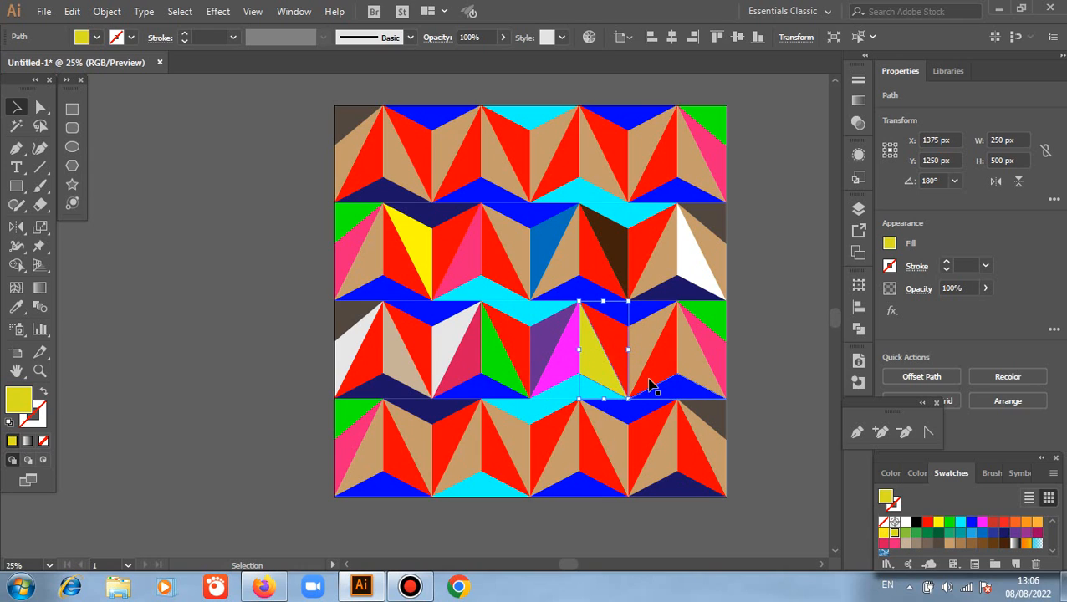
{"action": "left_click", "coordinate": [652, 381]}
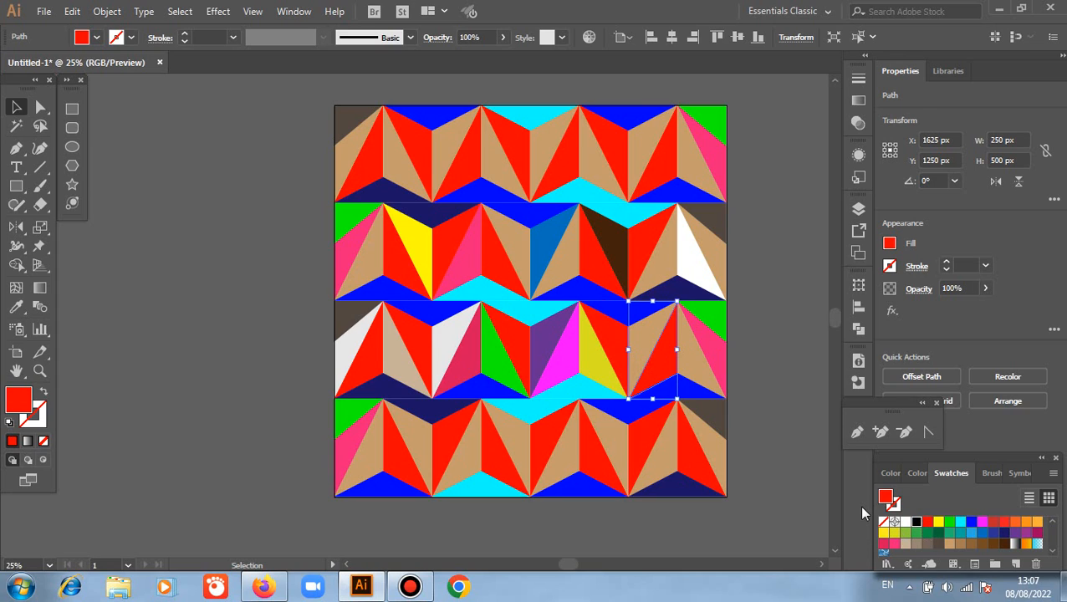
{"action": "left_click", "coordinate": [917, 522]}
- Fill the pink triangle at the third row's end and the red triangle in the second row's third column with black
{"action": "left_click", "coordinate": [717, 353]}
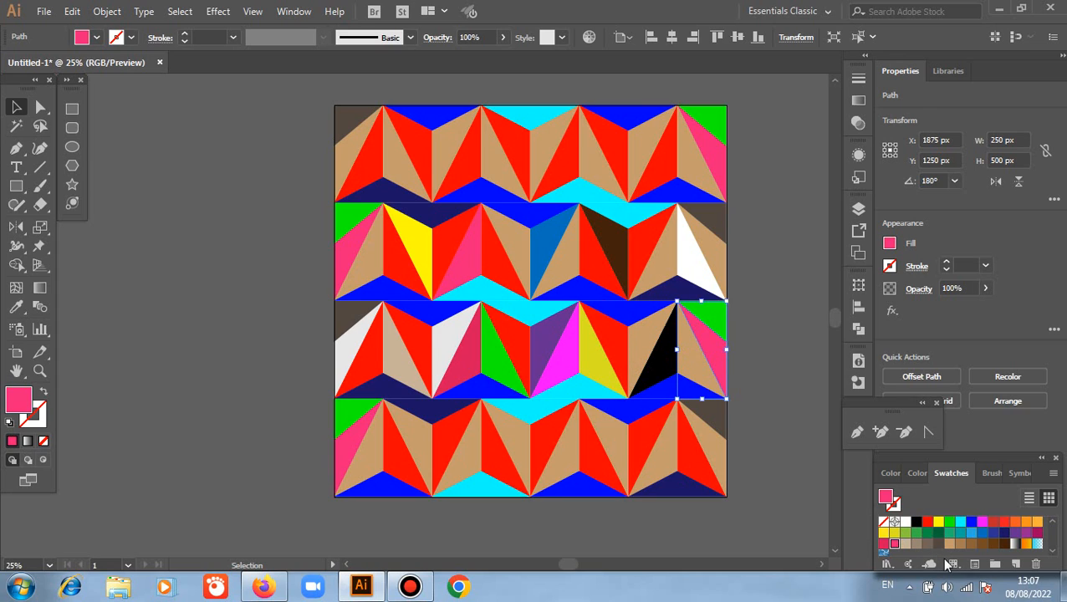
{"action": "left_click", "coordinate": [917, 521]}
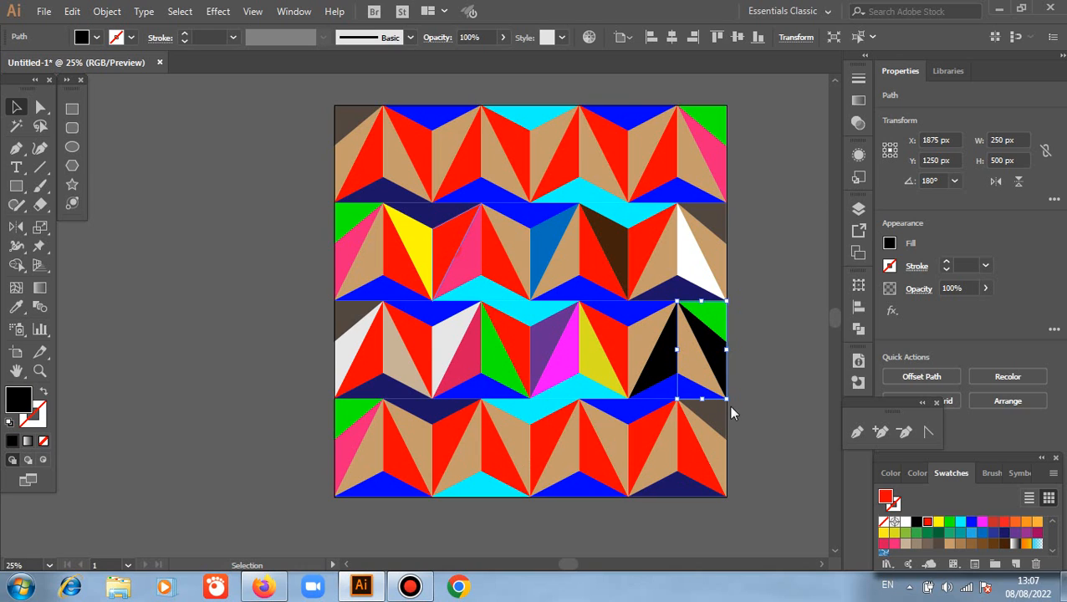
{"action": "left_click", "coordinate": [452, 255]}
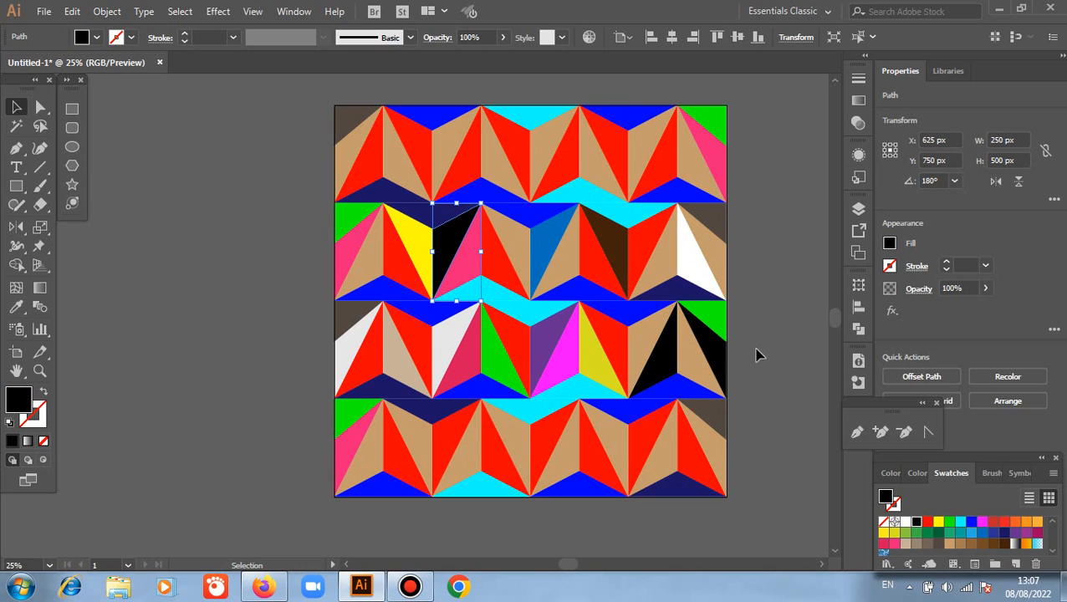
- Fill the tan triangle in the fourth row's second column with the near-black grey swatch
{"action": "left_click", "coordinate": [796, 432]}
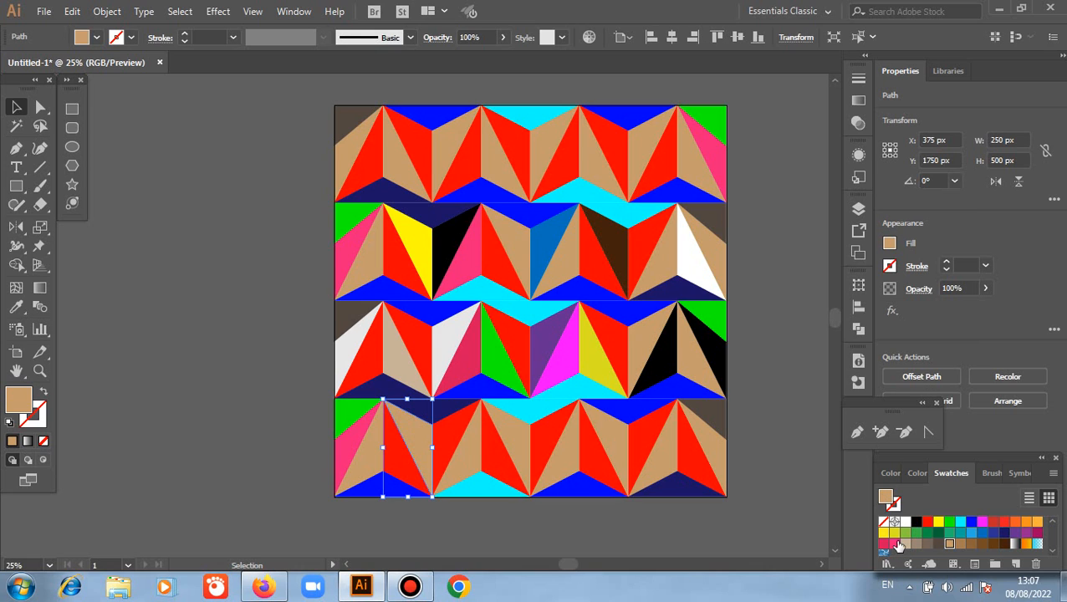
{"action": "scroll", "coordinate": [901, 548], "scroll_direction": "down", "scroll_amount": 1}
{"action": "left_click", "coordinate": [907, 547]}
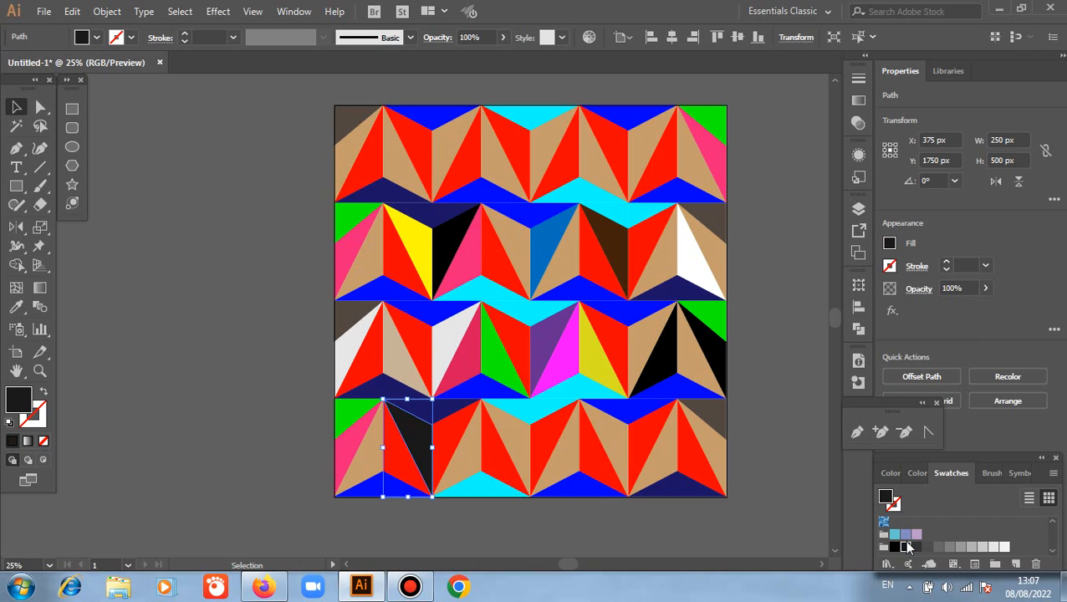
- Fill the pink triangle at the start of the fourth row with black
{"action": "left_click", "coordinate": [351, 449]}
{"action": "scroll", "coordinate": [901, 551], "scroll_direction": "up", "scroll_amount": 1}
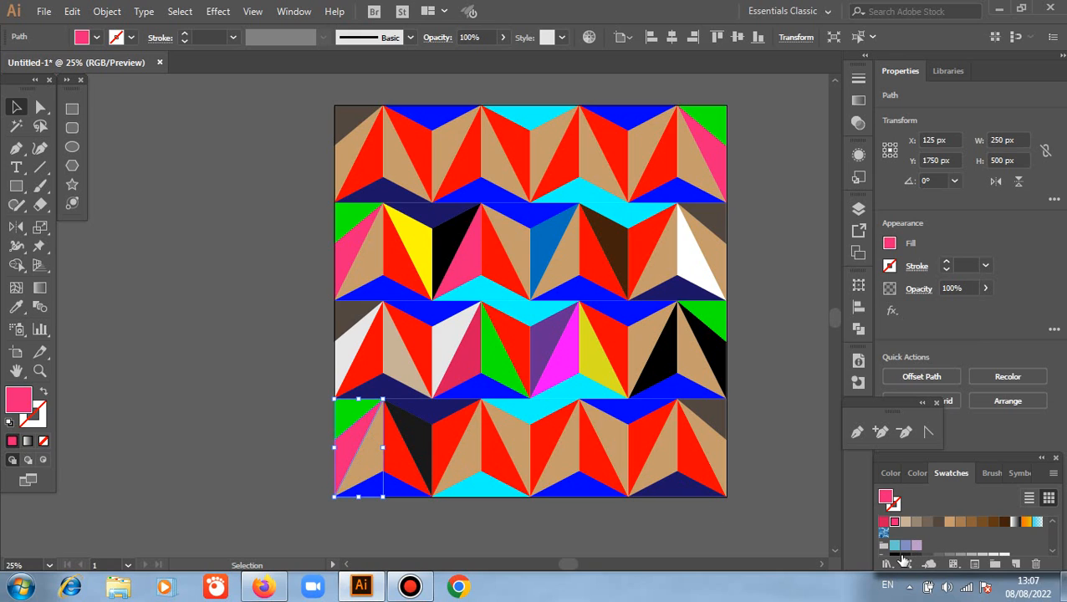
{"action": "left_click", "coordinate": [894, 555]}
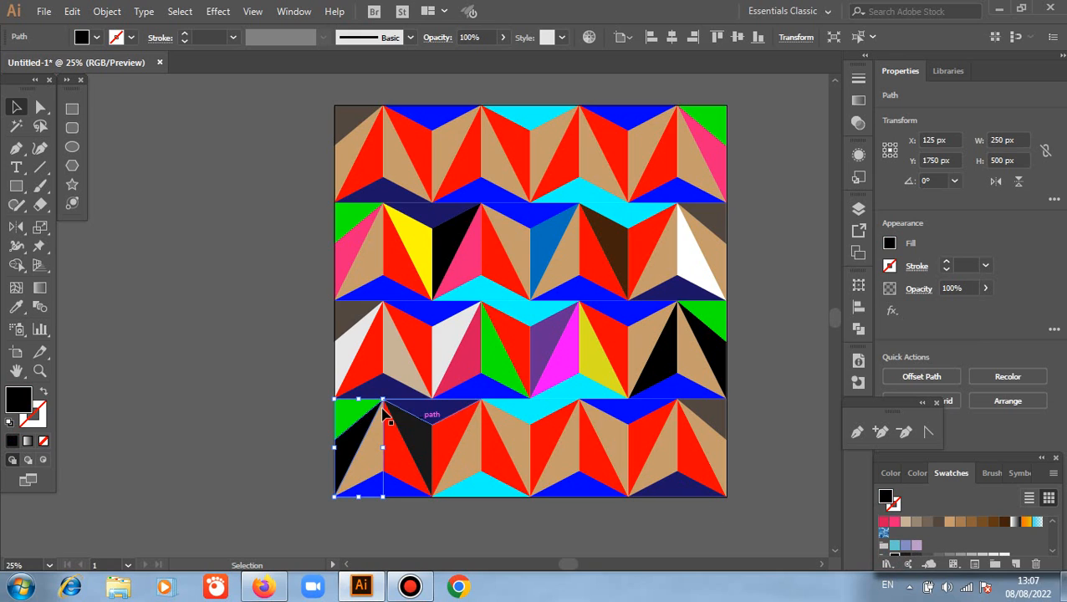
- Fill the fourth row's tan triangle in the third column with periwinkle blue and the one in the fourth column with light mauve
{"action": "left_click", "coordinate": [473, 456]}
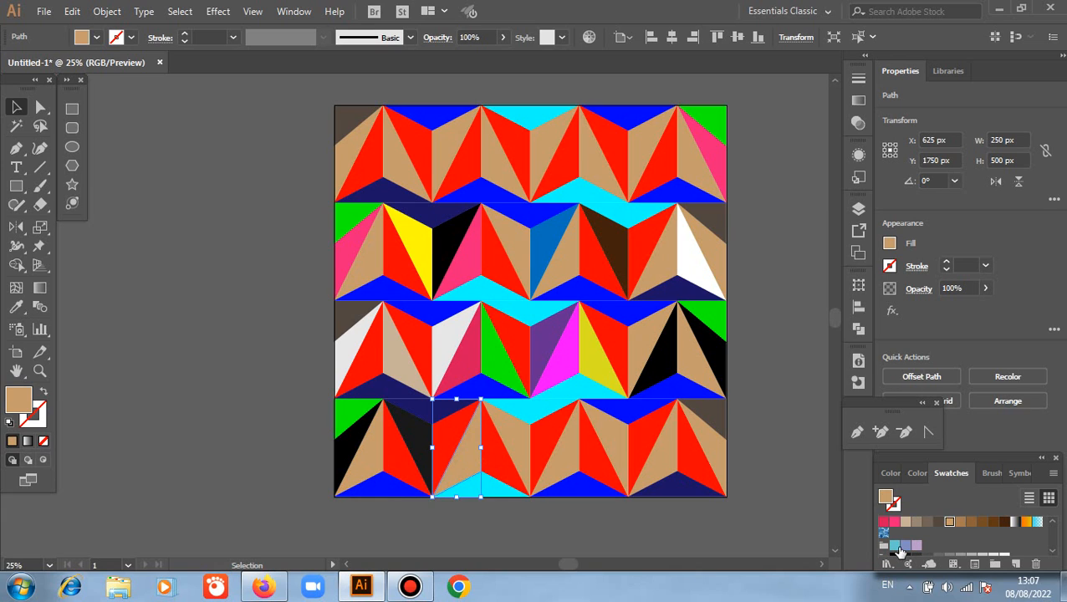
{"action": "left_click", "coordinate": [908, 548]}
{"action": "left_click", "coordinate": [524, 444]}
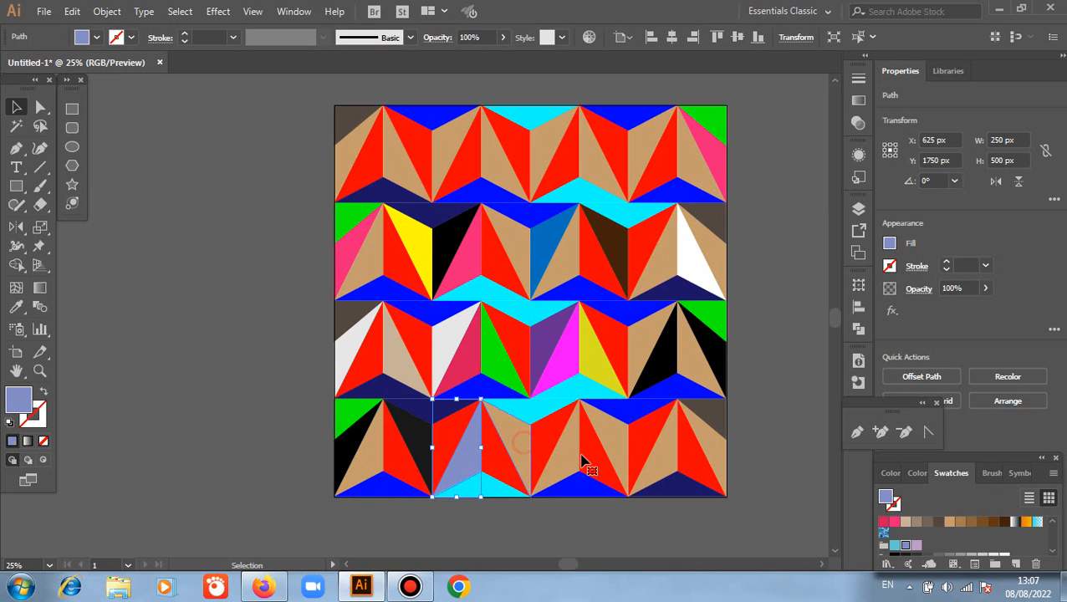
{"action": "left_click", "coordinate": [896, 544]}
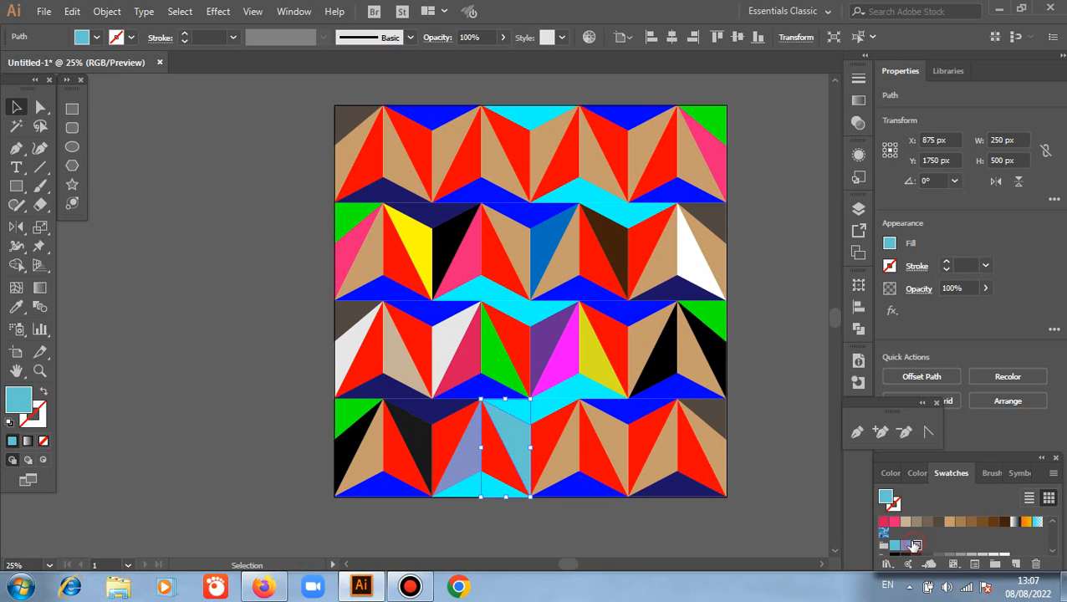
{"action": "left_click", "coordinate": [916, 546]}
- Fill the fourth row's tan triangle in the fifth column with medium brown and the one in the sixth with the darkest brown
{"action": "left_click", "coordinate": [573, 458]}
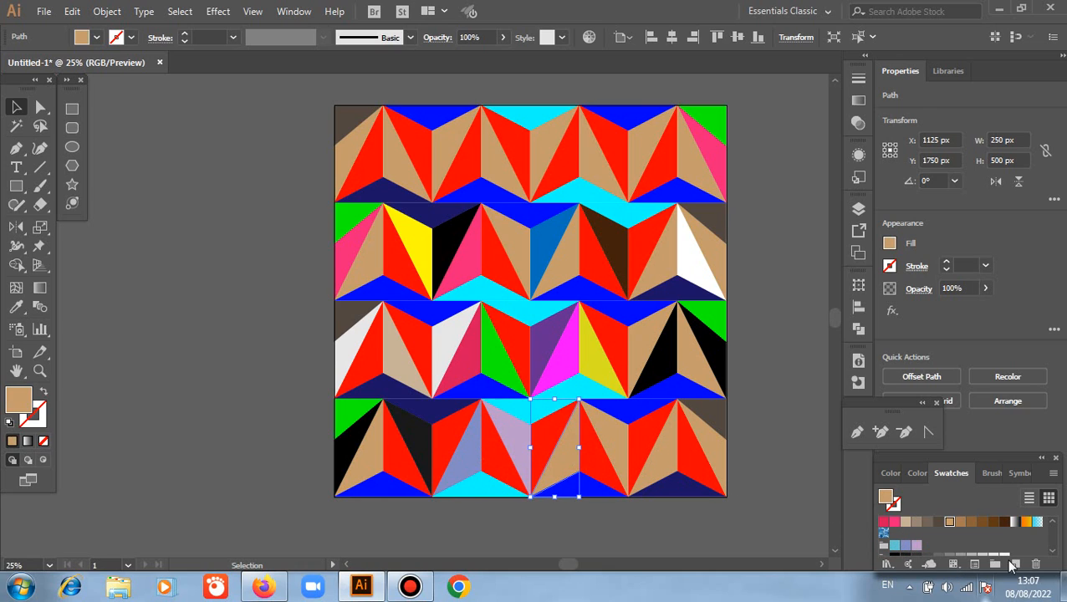
{"action": "left_click", "coordinate": [983, 524]}
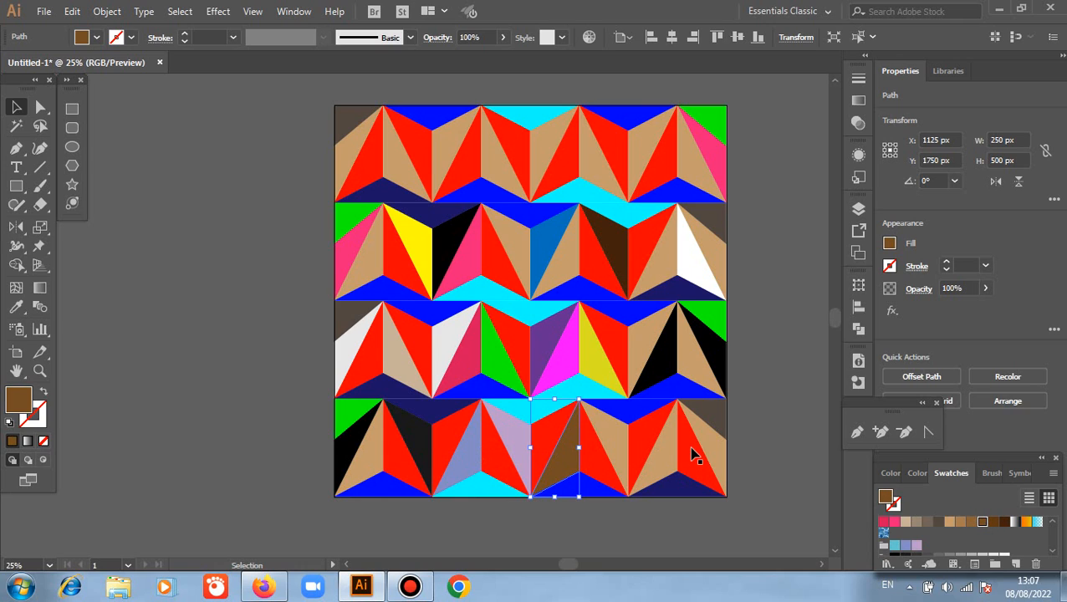
{"action": "left_click", "coordinate": [613, 437]}
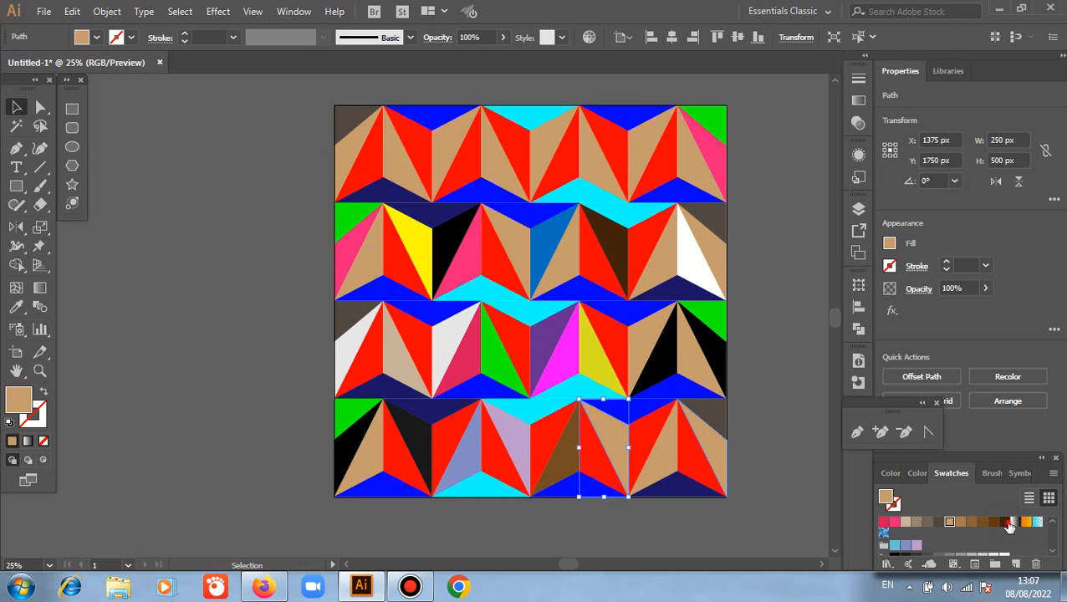
{"action": "left_click", "coordinate": [1006, 522]}
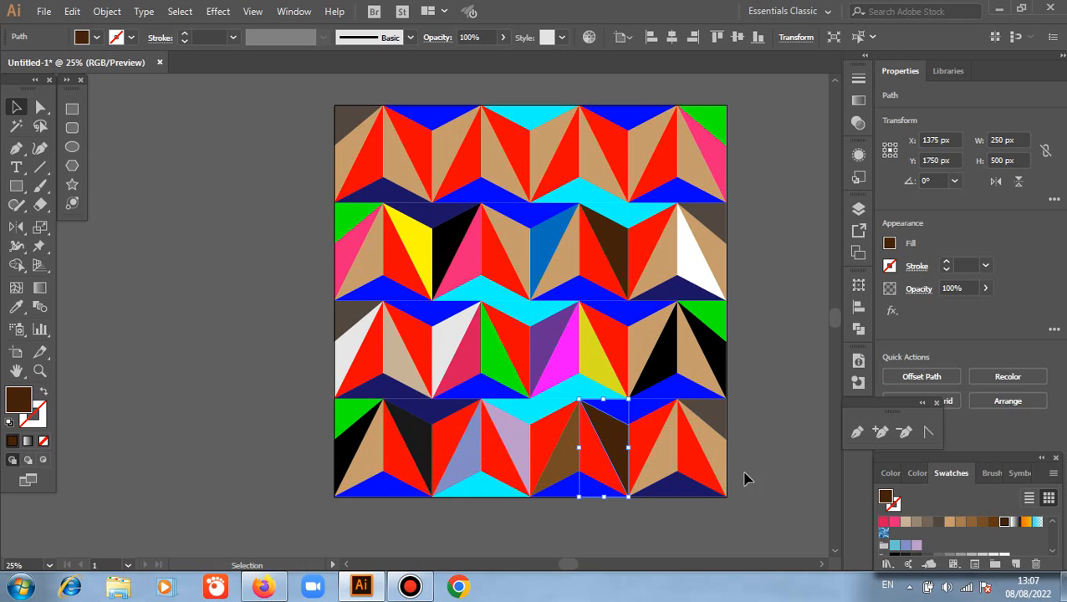
- Fill the tan triangle in the fourth row's seventh column with crimson and clear the selection
{"action": "left_click", "coordinate": [660, 455]}
{"action": "left_click", "coordinate": [884, 522]}
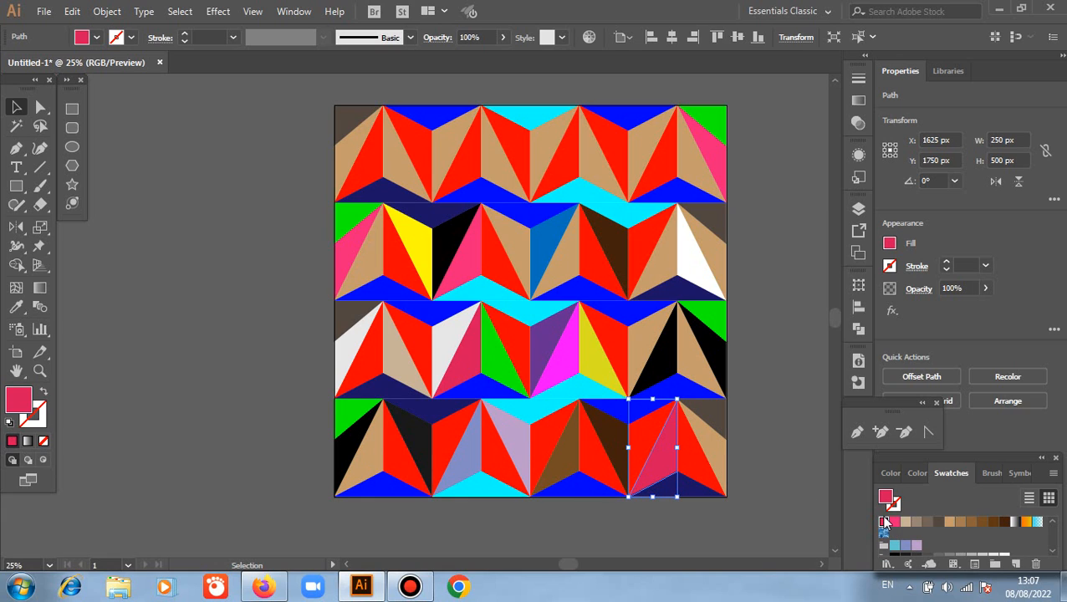
{"action": "left_click", "coordinate": [215, 282]}
{"action": "scroll", "coordinate": [219, 287], "scroll_direction": "up", "scroll_amount": 1}
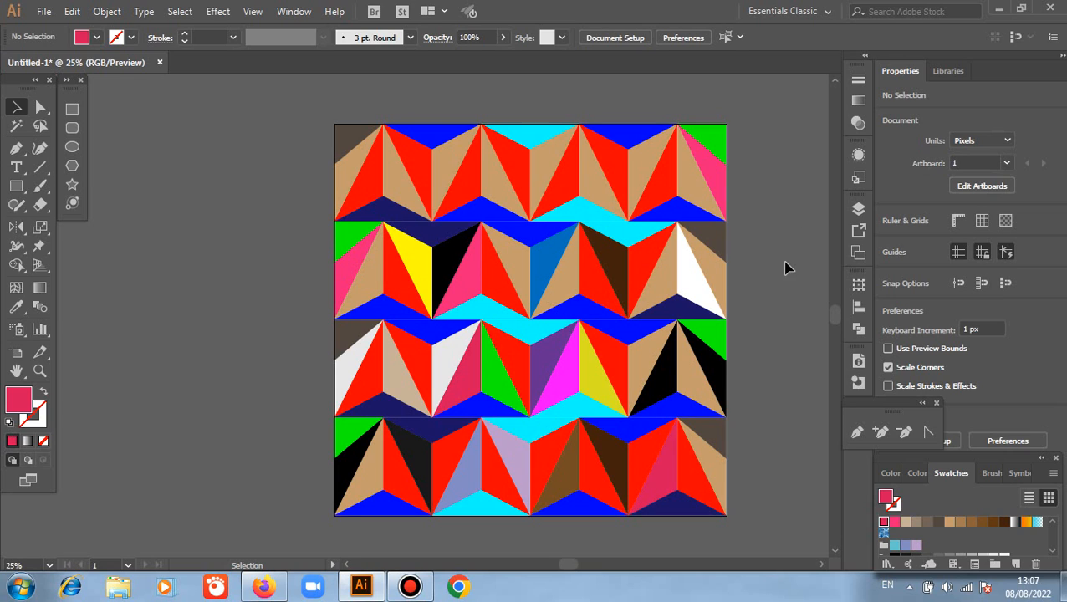
{"action": "scroll", "coordinate": [783, 282], "scroll_direction": "up", "scroll_amount": 1}
{"action": "scroll", "coordinate": [783, 281], "scroll_direction": "down", "scroll_amount": 1}
{"action": "mouse_move", "coordinate": [629, 10]}
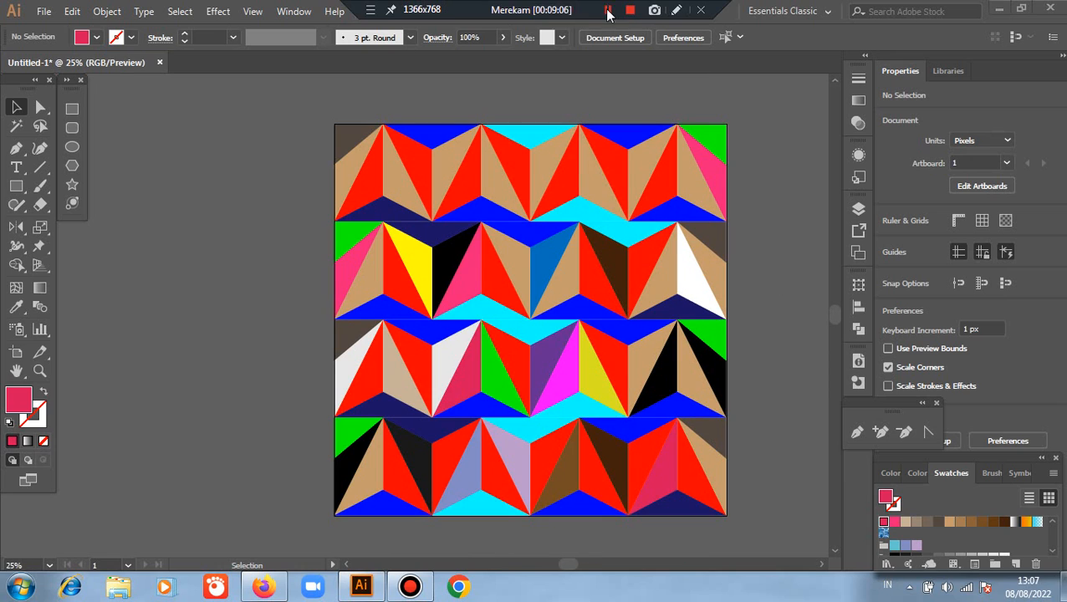